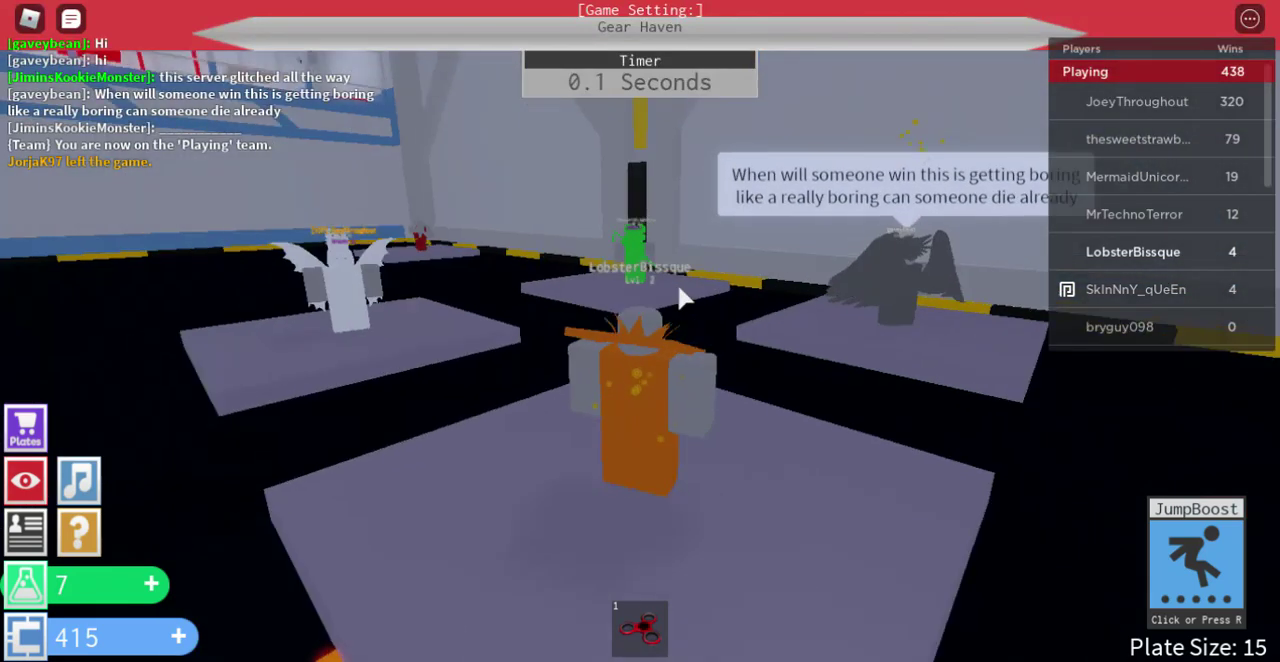
scroll(678, 290, "up", 5)
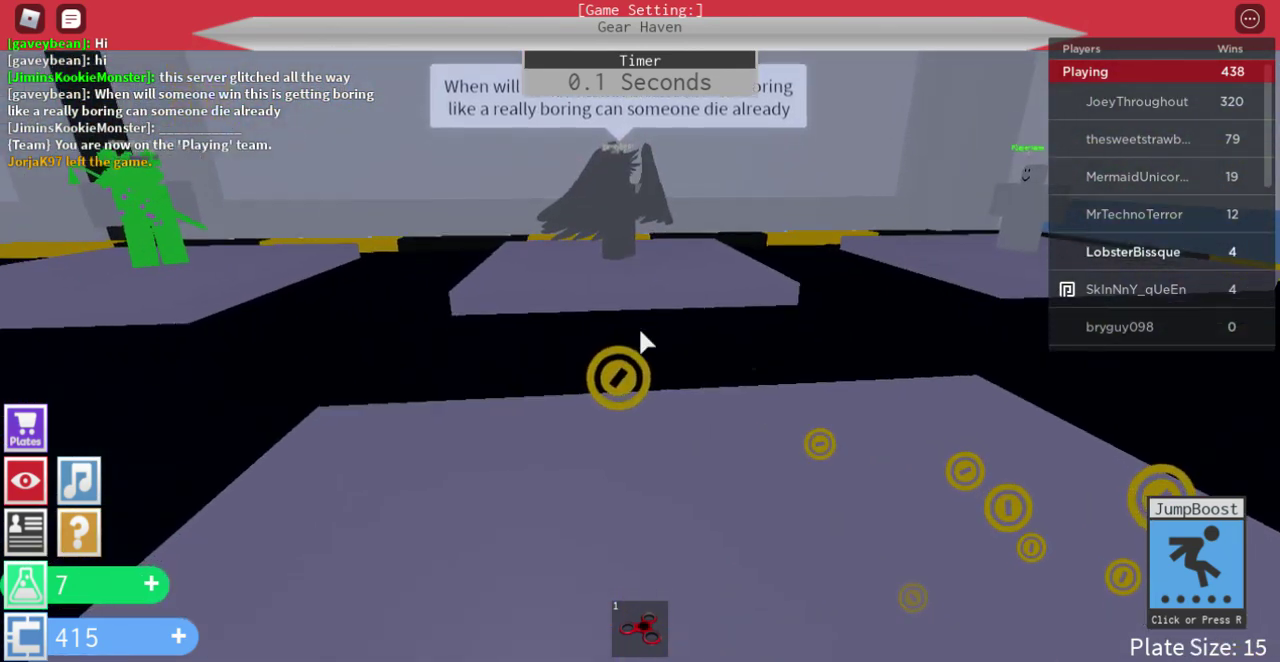
scroll(641, 341, "down", 5)
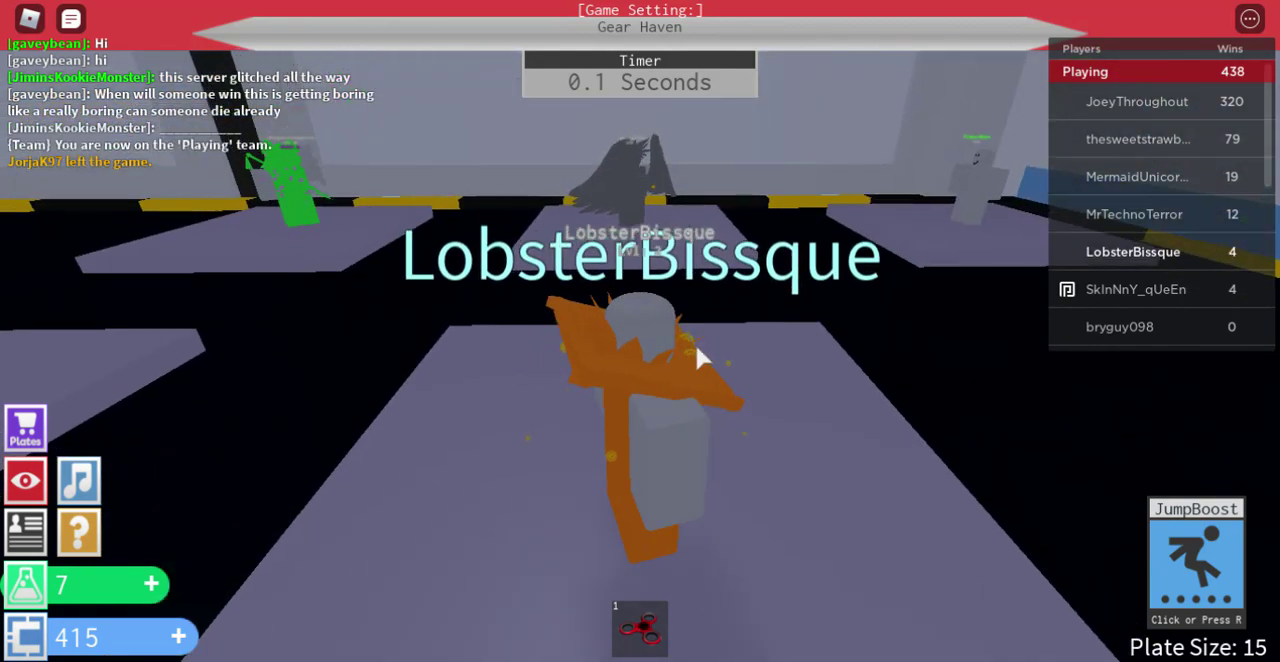
scroll(686, 355, "up", 5)
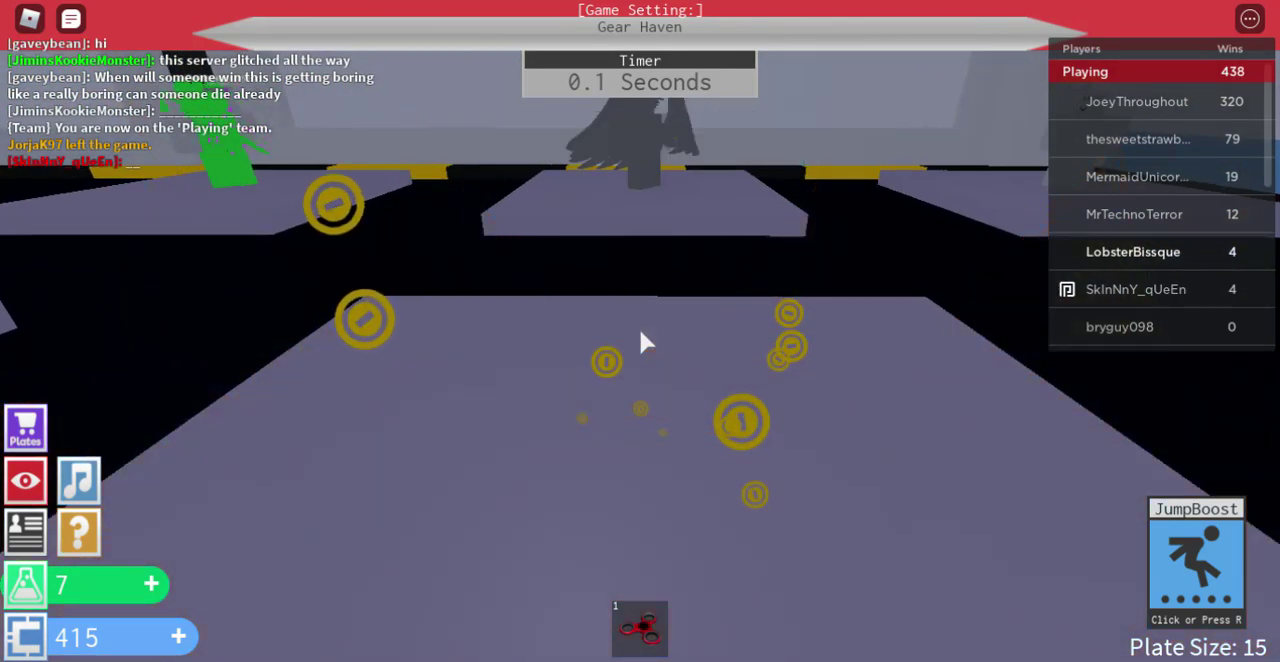
Look around the arena, equip the red fidget spinner and toggle shift-lock.
key("w")
key("w")
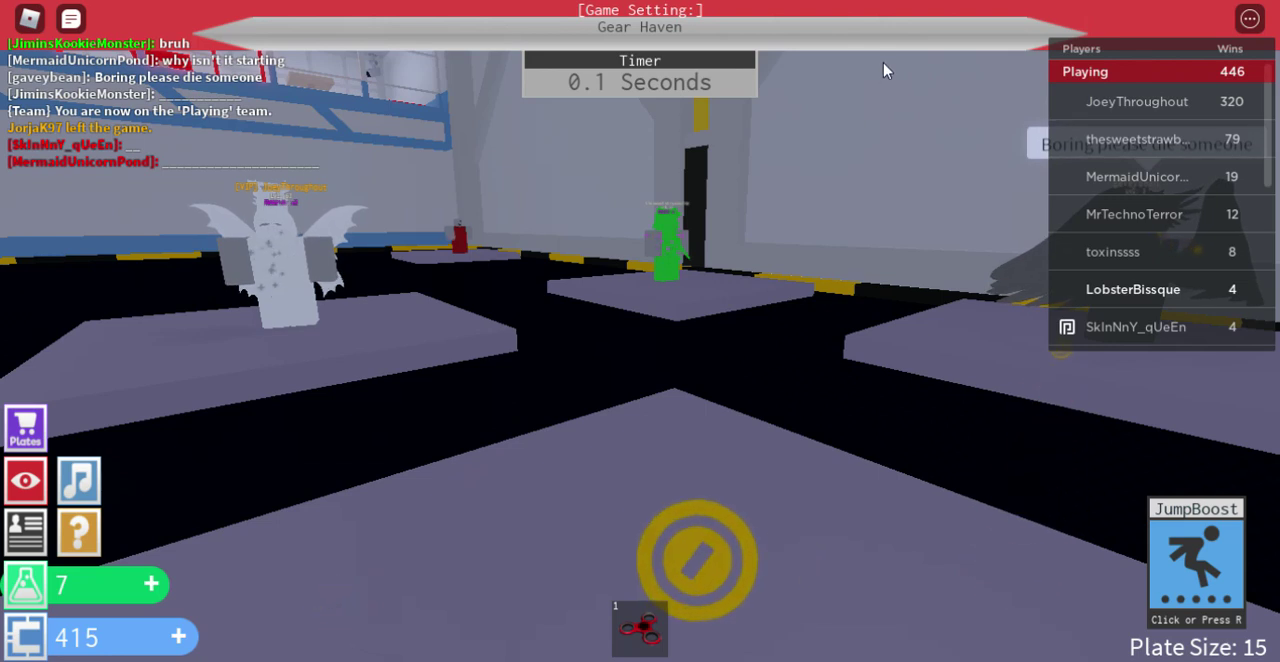
key("d")
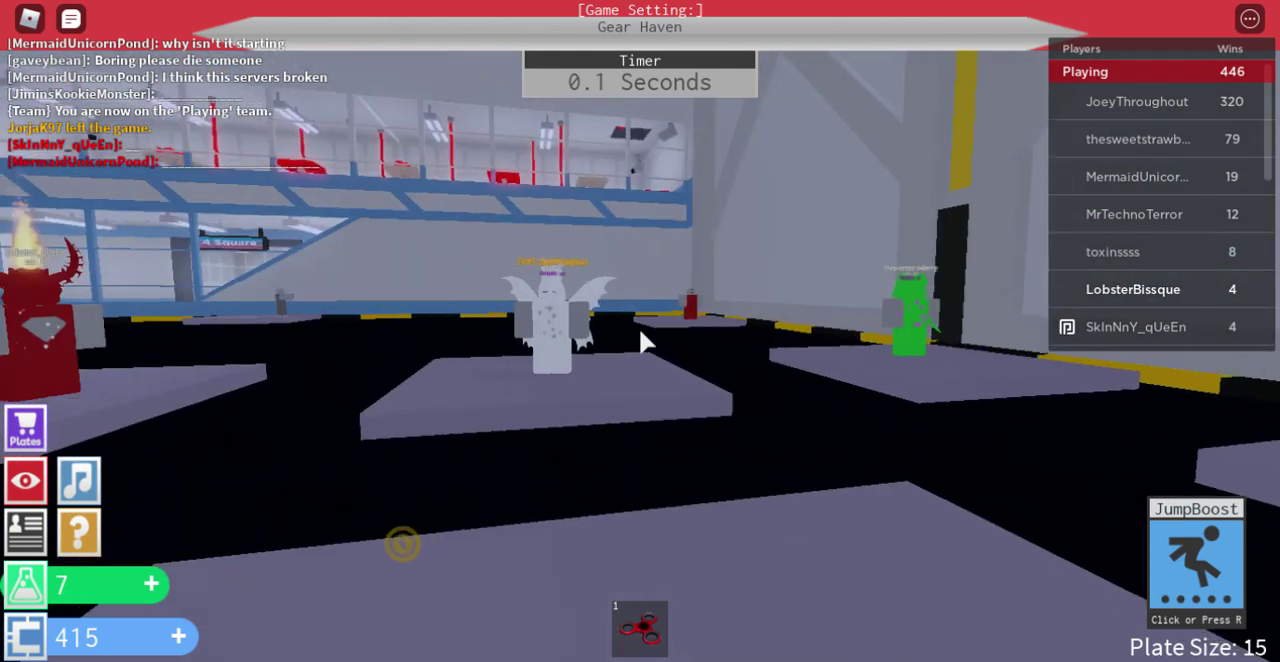
key("1")
key("a")
key("shift")
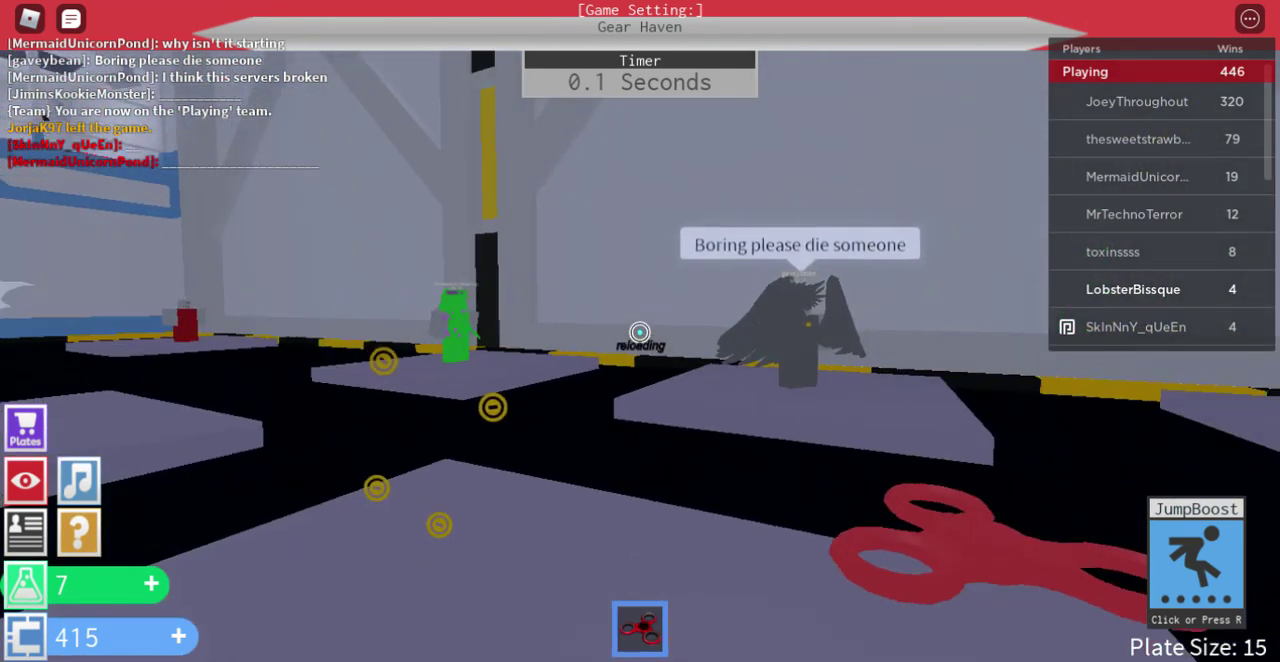
Put the spinner away and walk onto the winged white player's platform.
key("1")
key("shift")
key("Left")
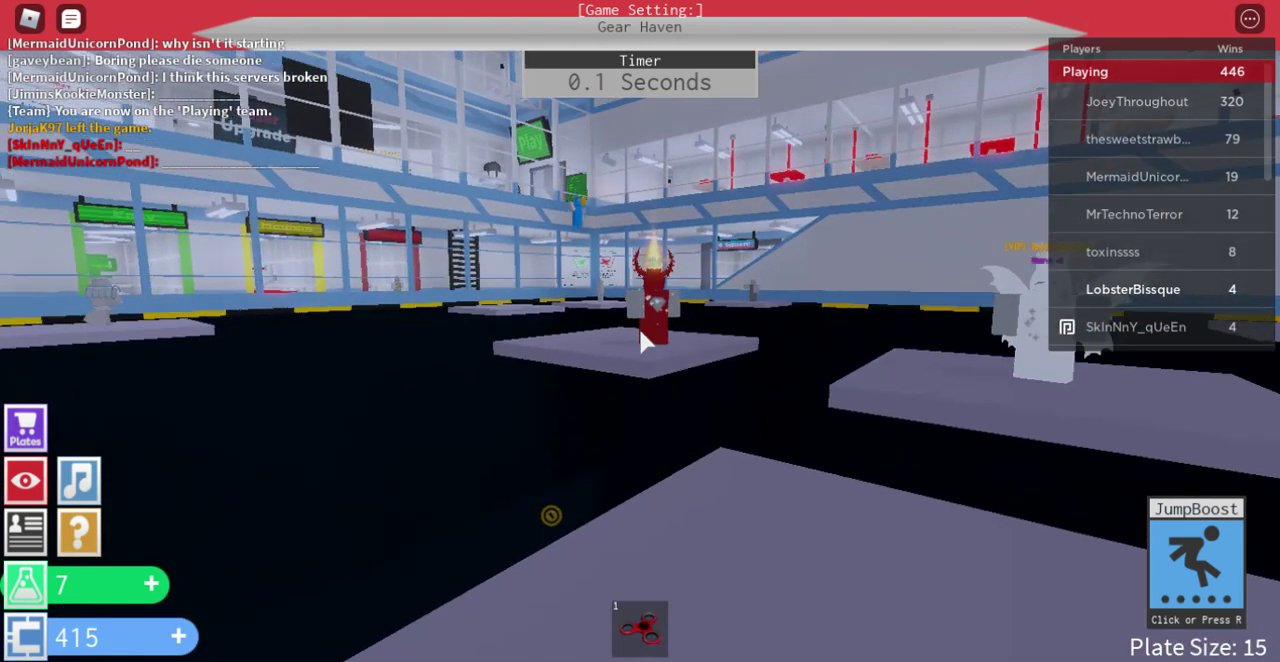
key("Left")
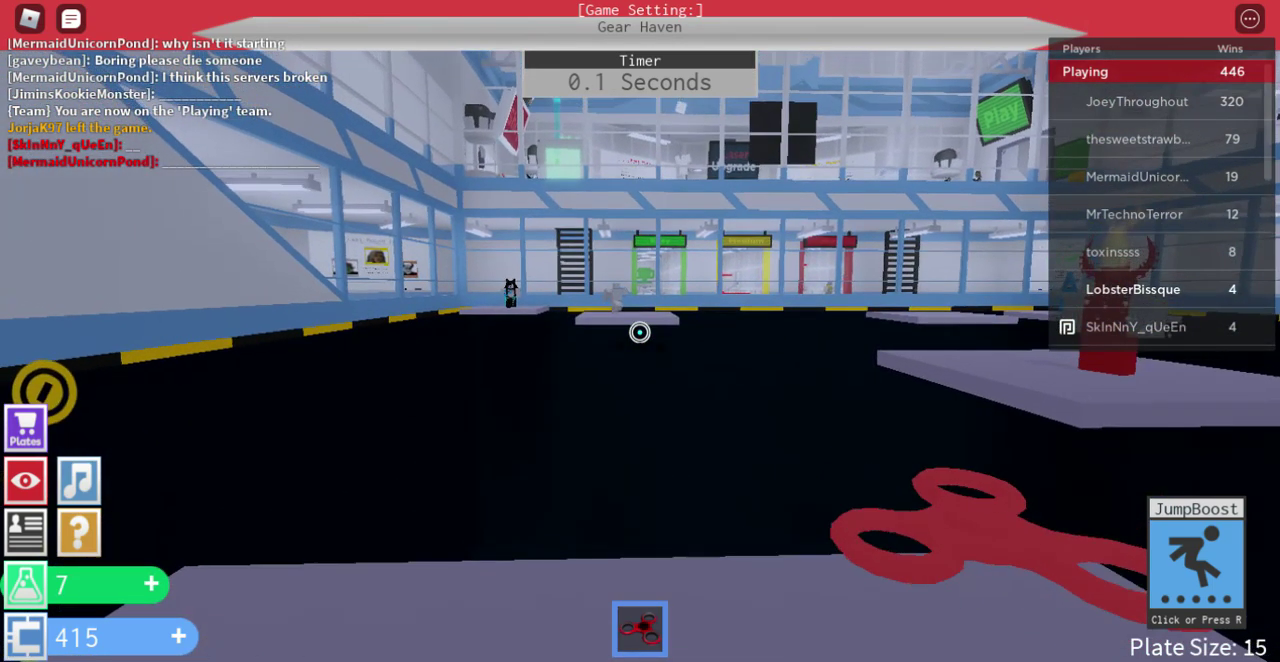
key("Right")
key("s")
key("Right")
key("w")
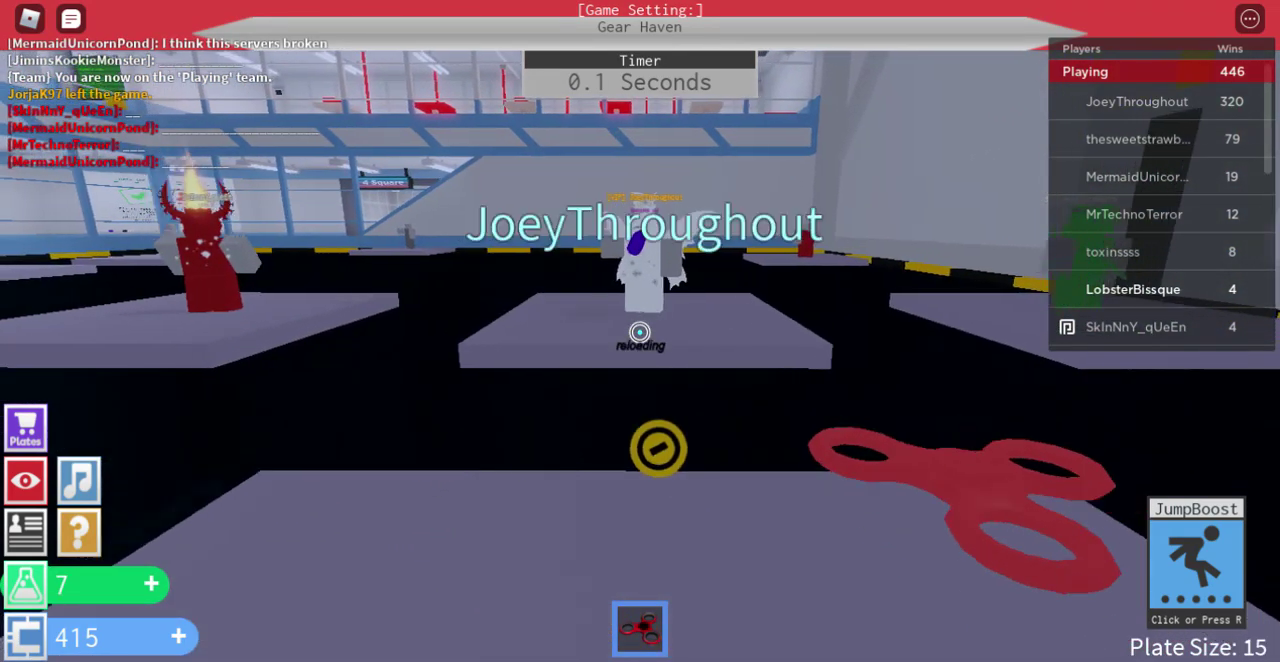
Pelt the winged white avatar with spinner throws at close range.
left_click(639, 332)
left_click(639, 332)
key("w")
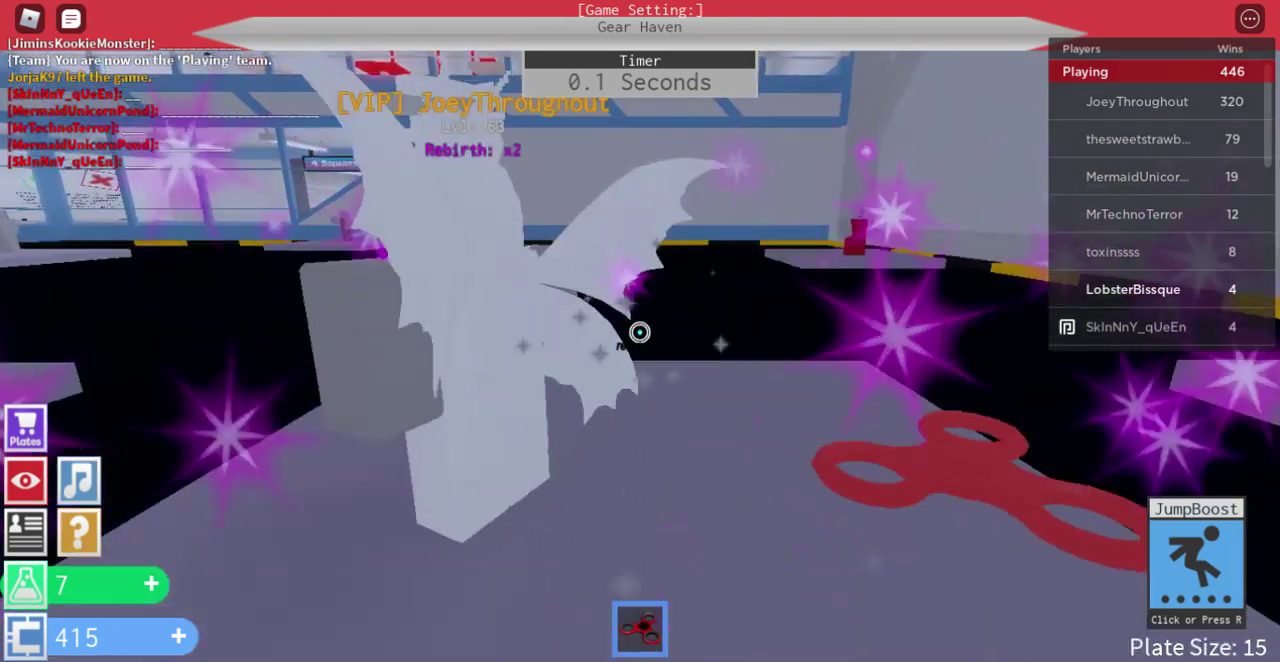
left_click(639, 332)
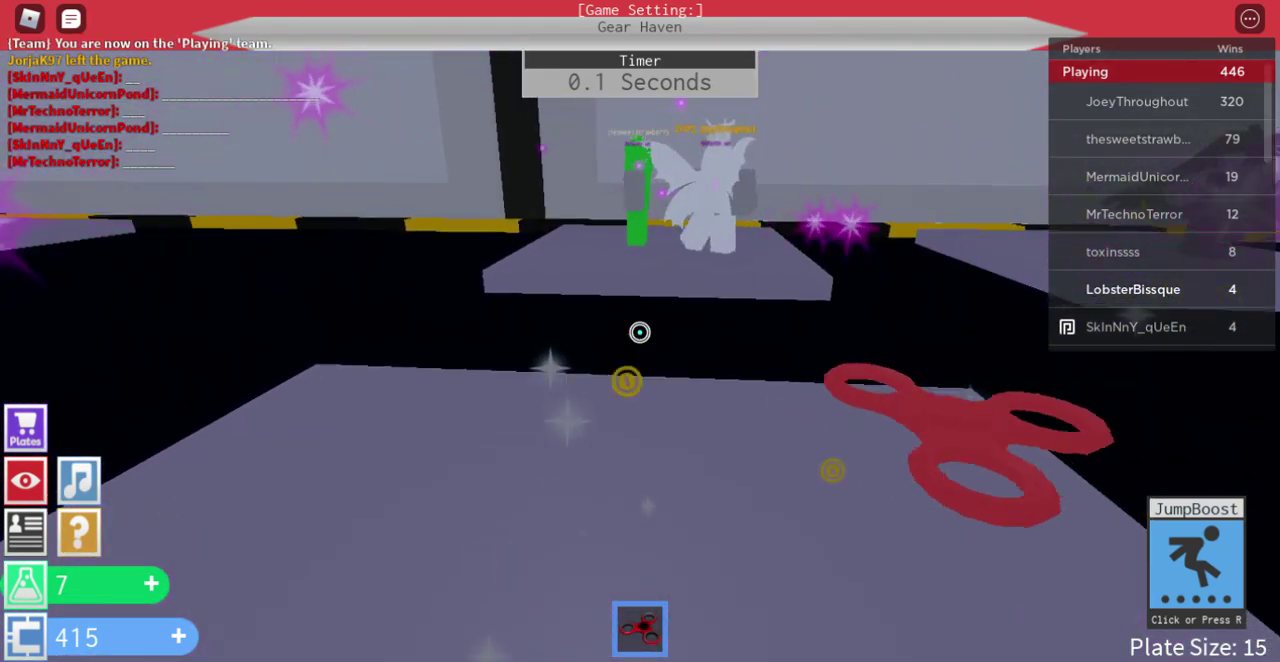
key("w")
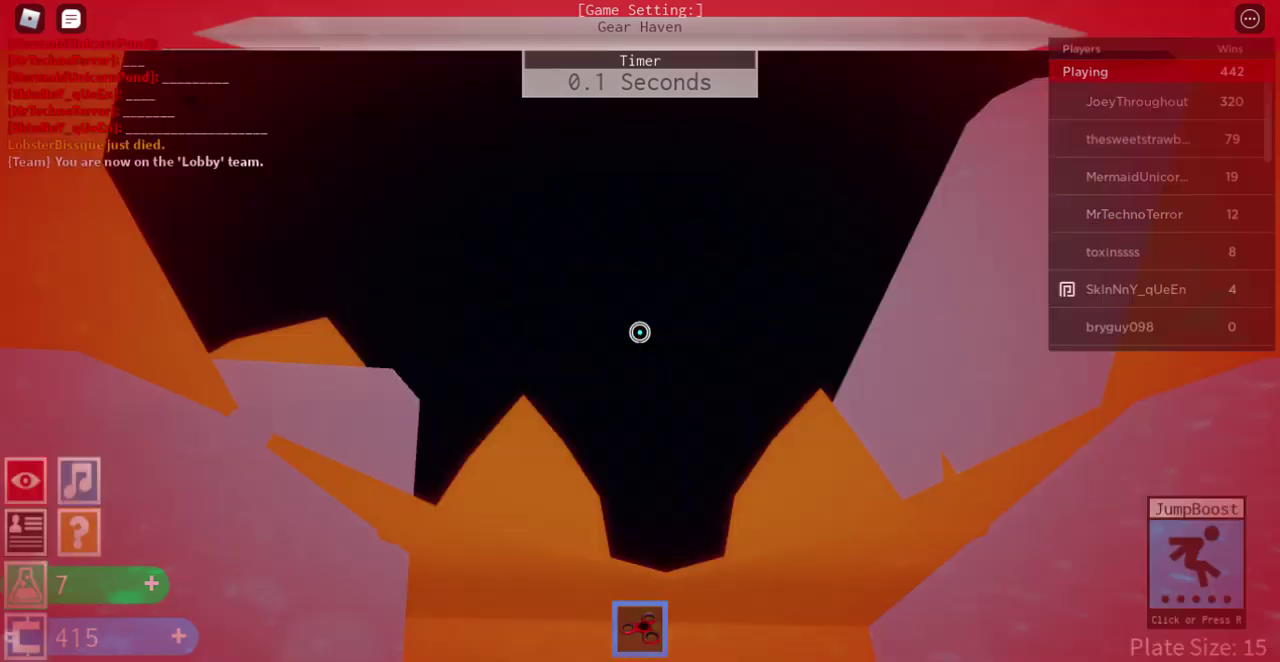
Fire the spinner again after respawning, then walk across the lobby floor.
left_click(639, 332)
left_click(639, 332)
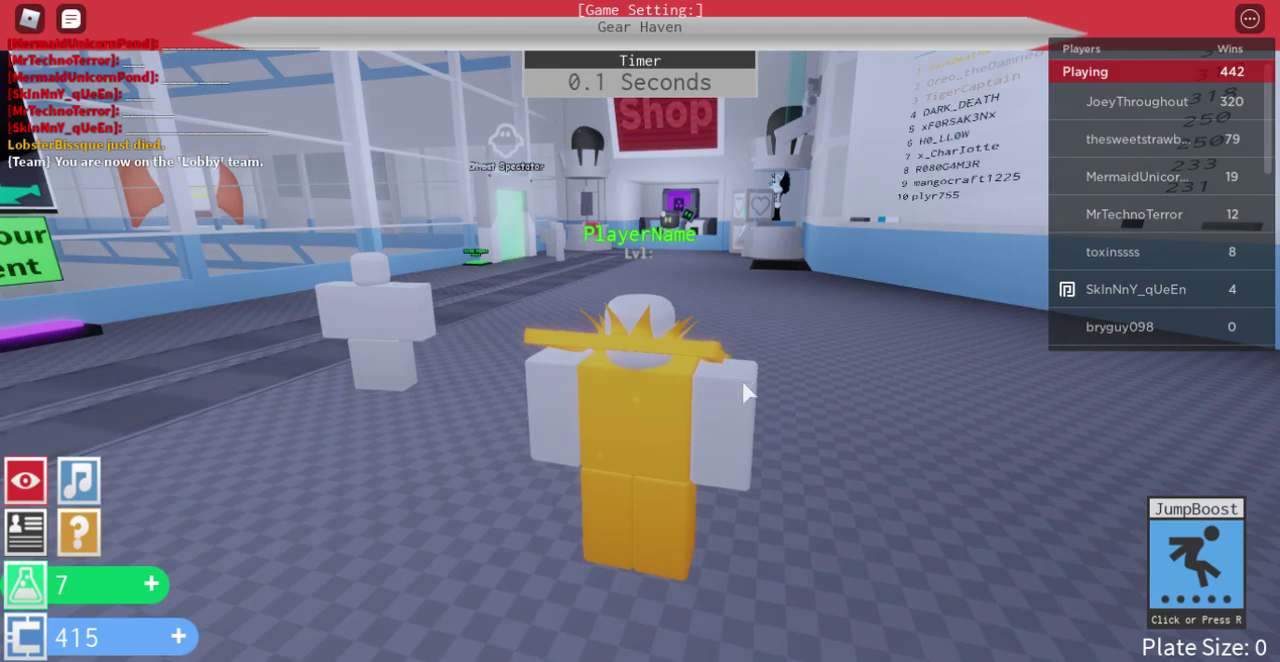
key("w")
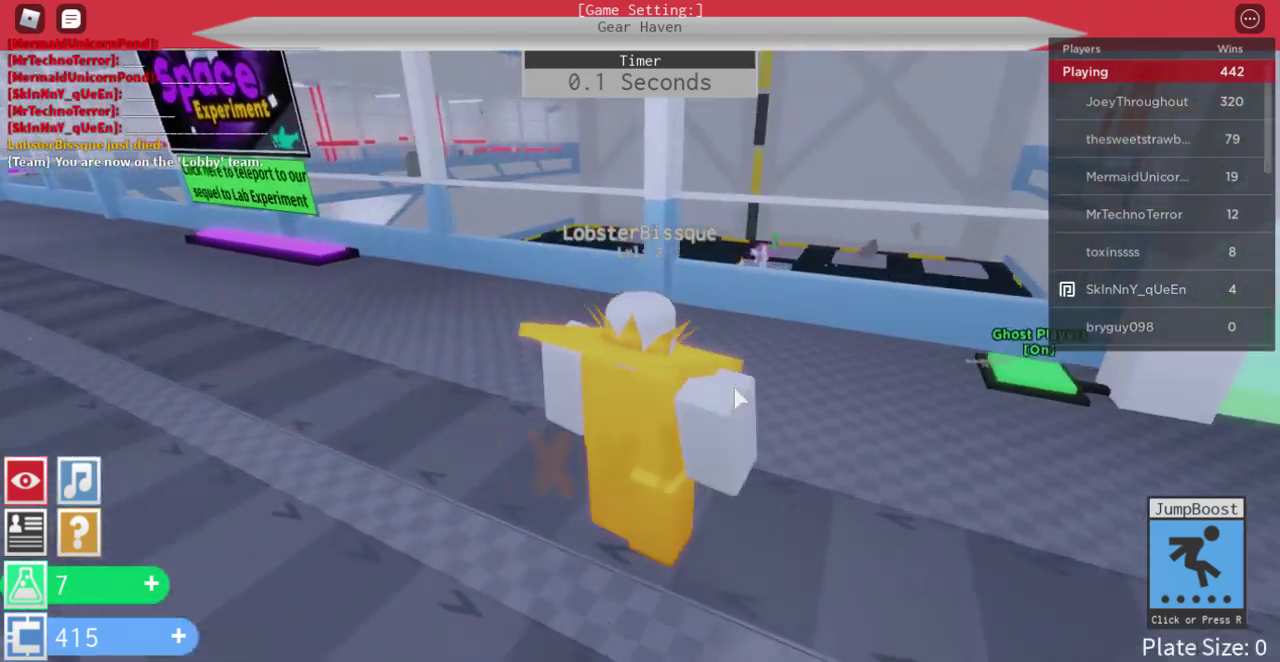
key("d")
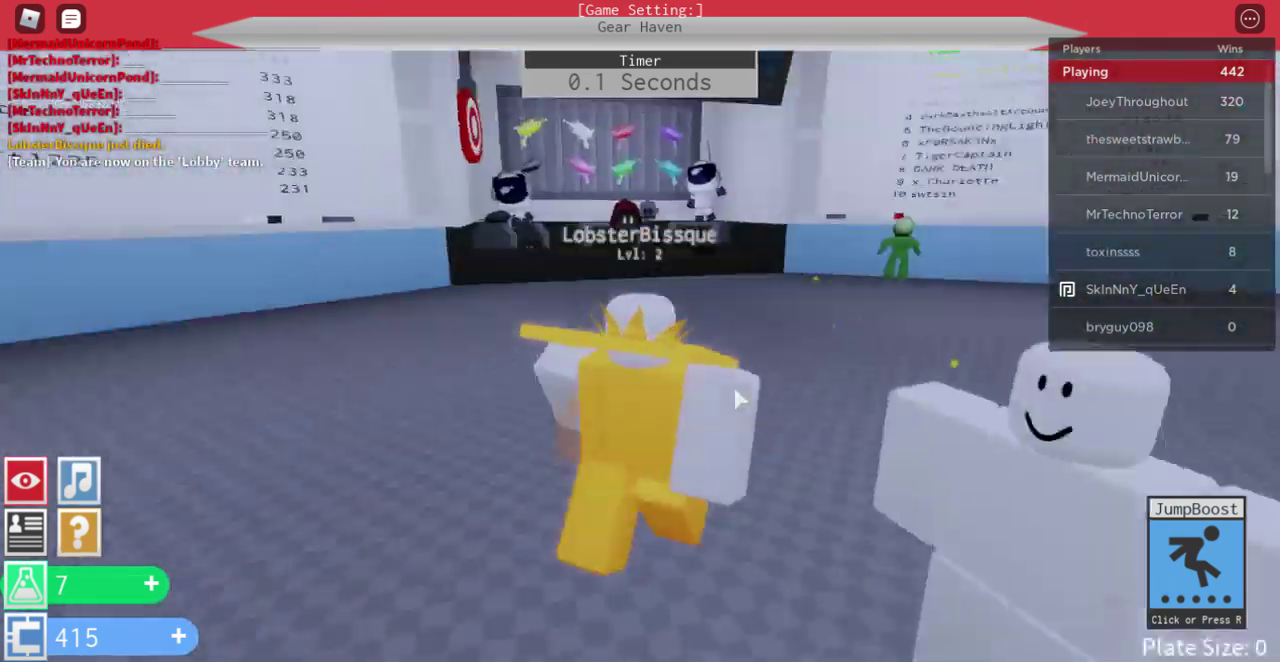
scroll(1185, 268, "down", 3)
scroll(1179, 254, "down", 2)
scroll(1179, 254, "up", 3)
scroll(1179, 254, "down", 2)
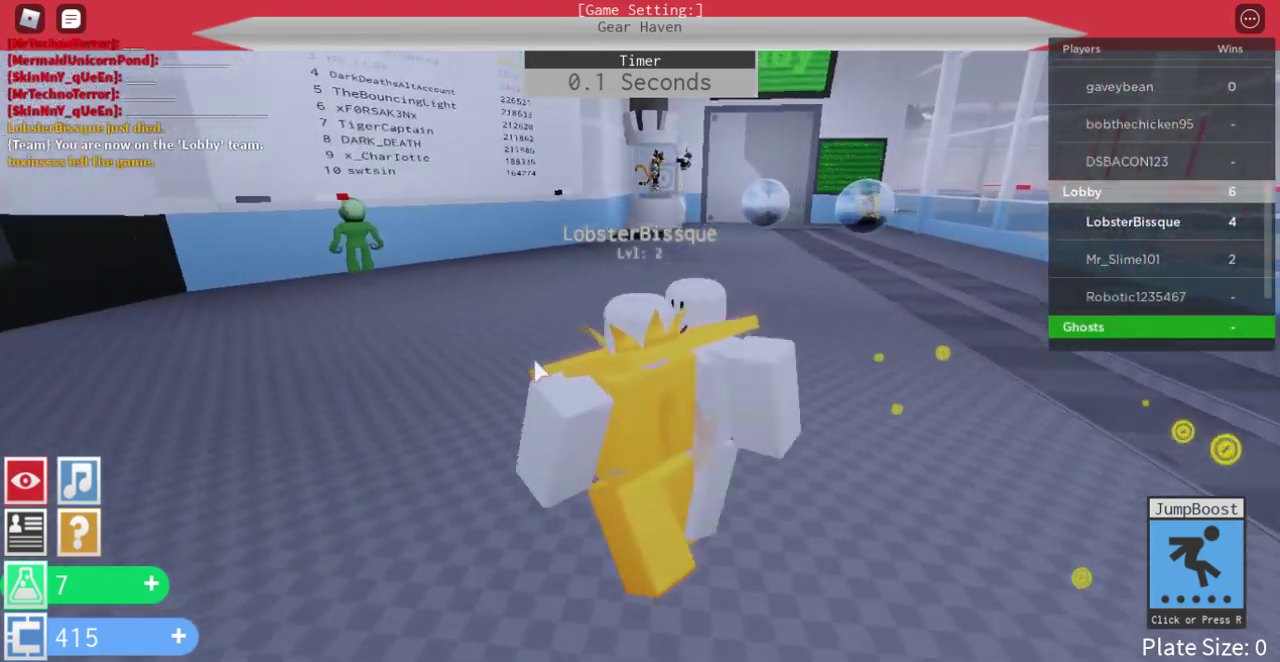
Walk past the Space Experiment sign into the glass globe and back out.
key("d")
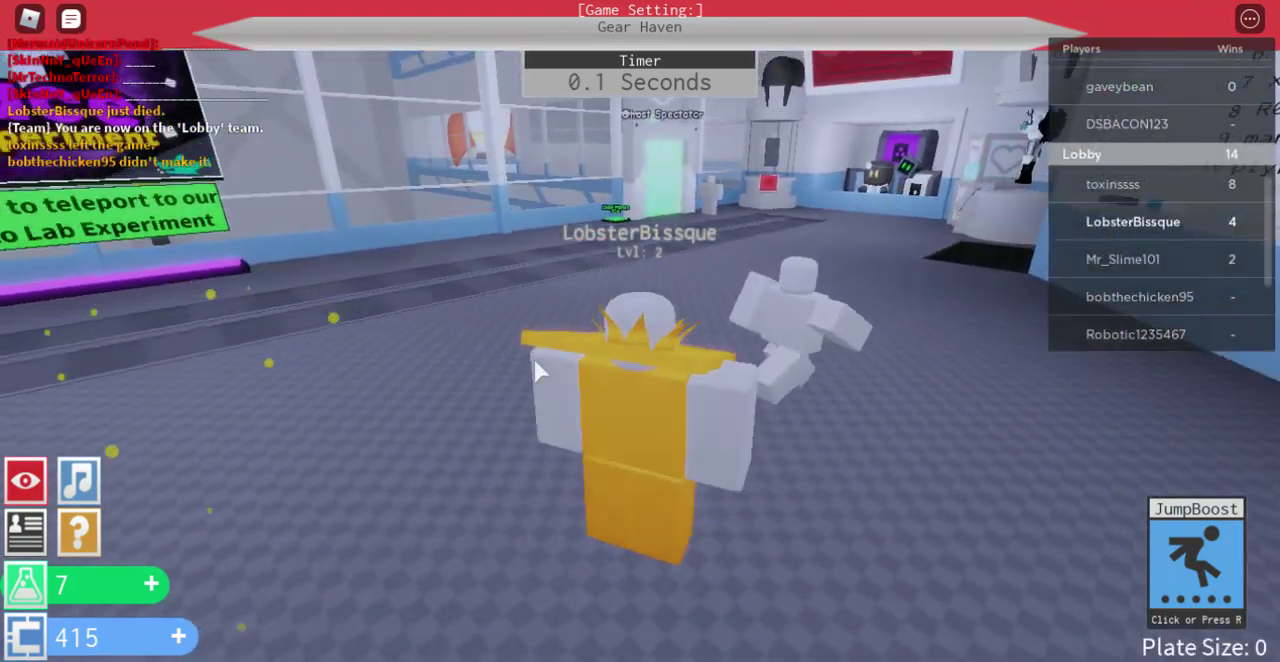
key("a")
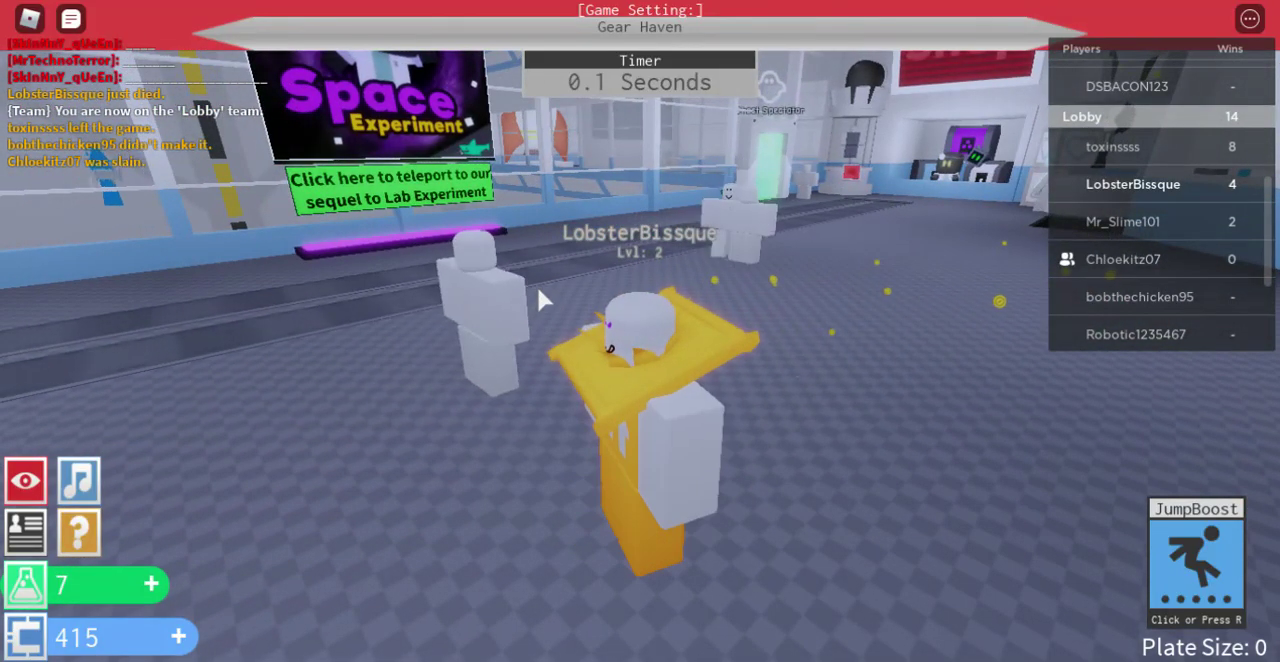
key("a")
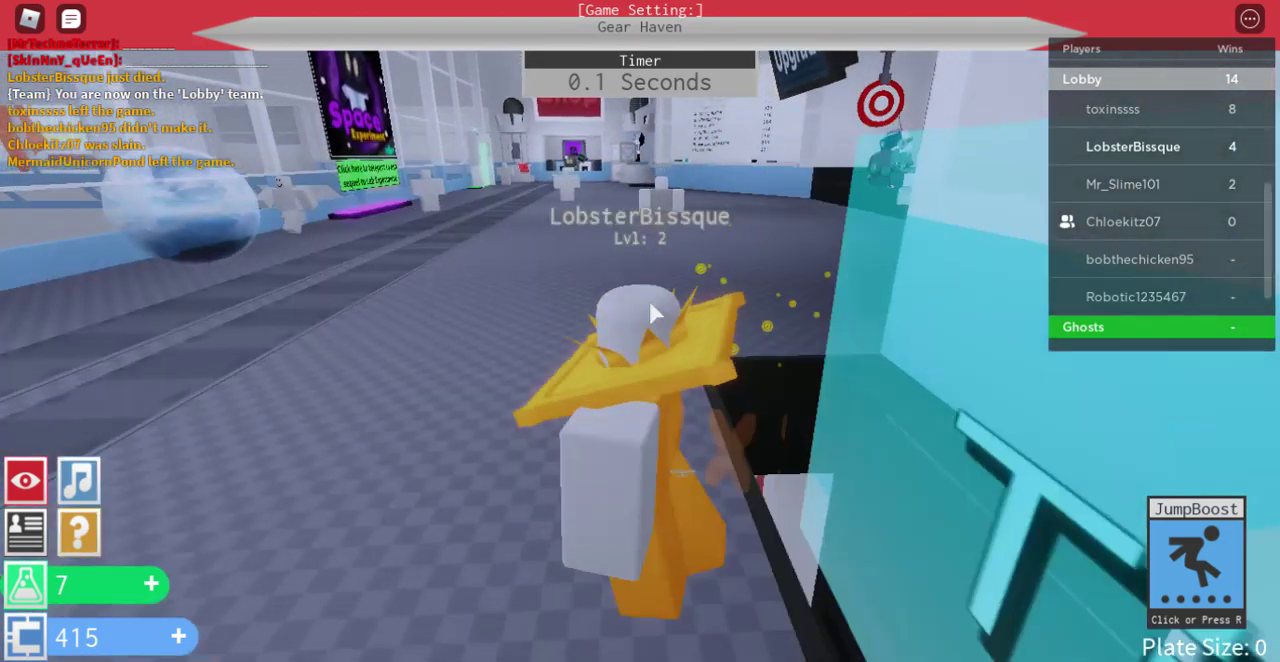
key("a")
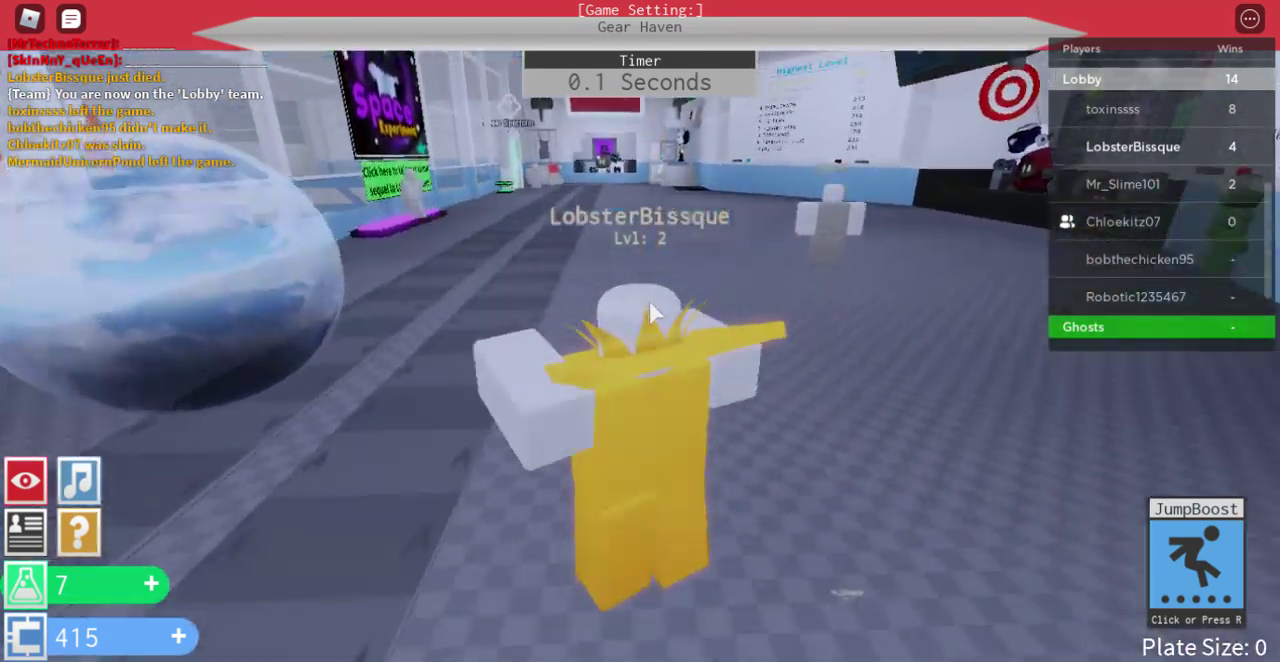
key("w")
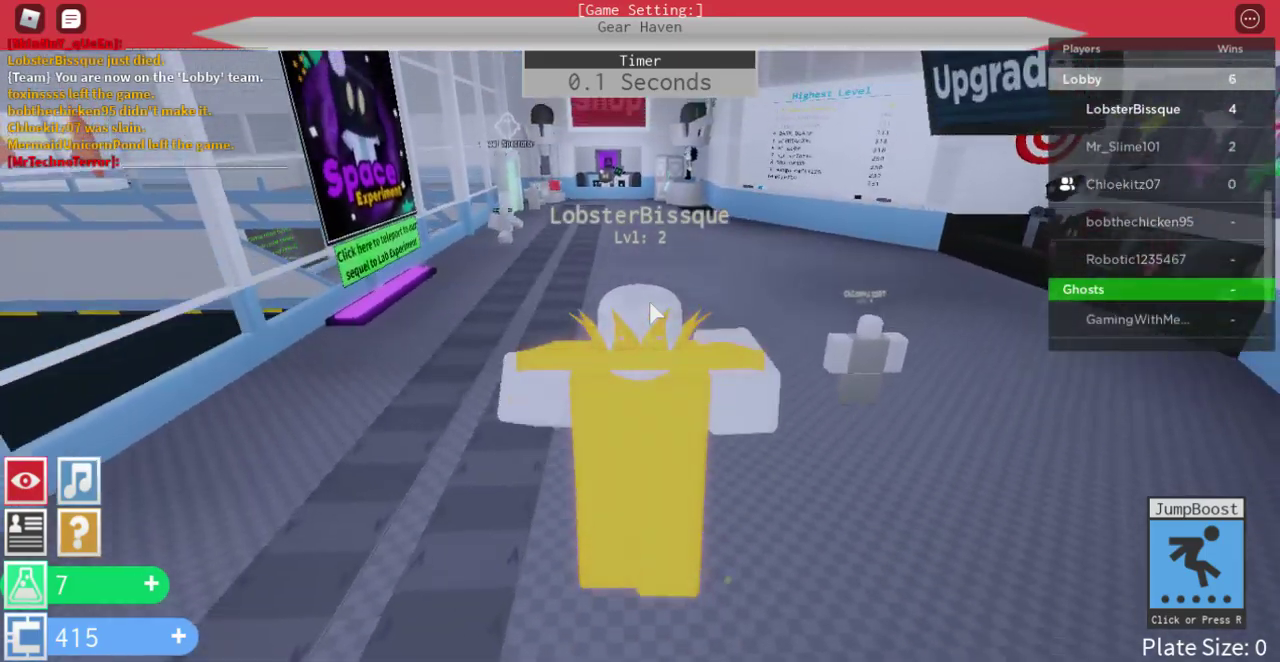
key("a")
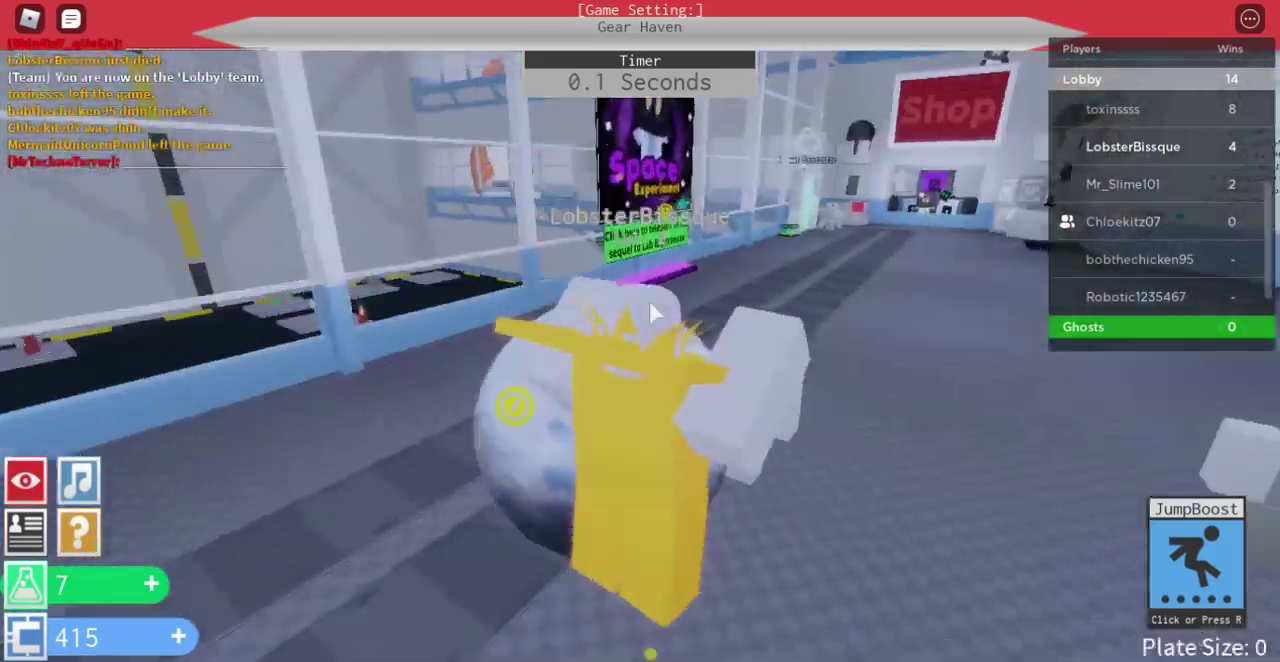
key("s")
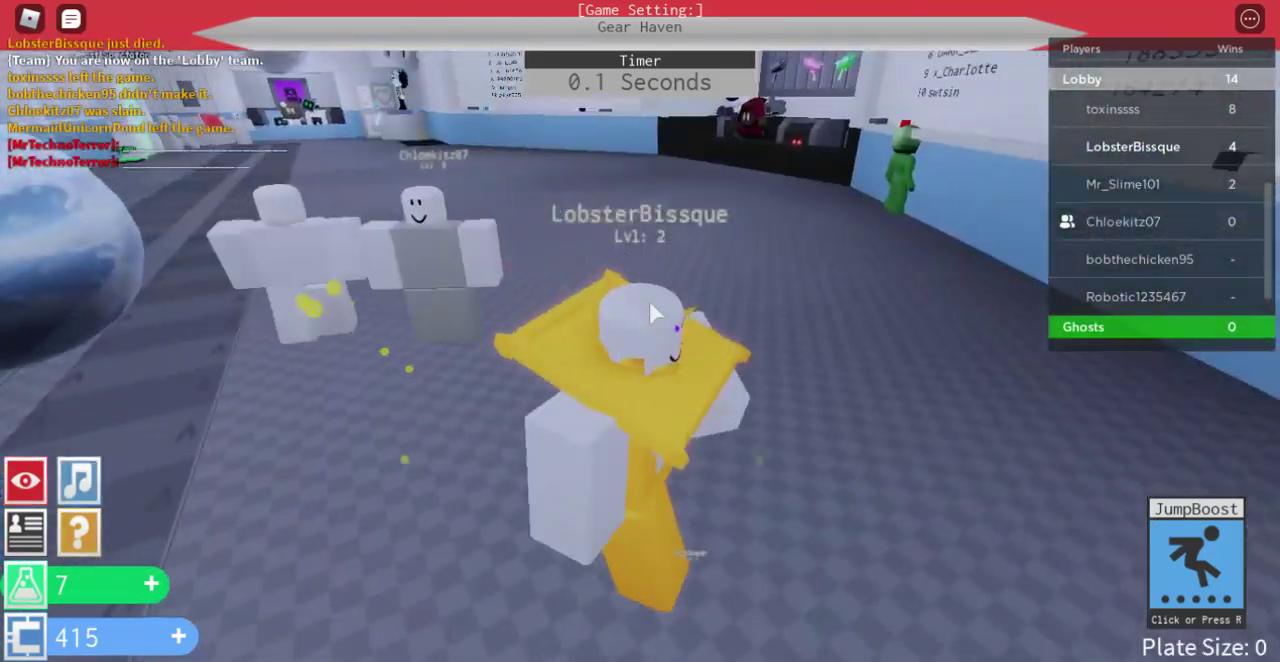
Walk past the blue-railed hallway and rating sign into the orange-floored room.
key("w")
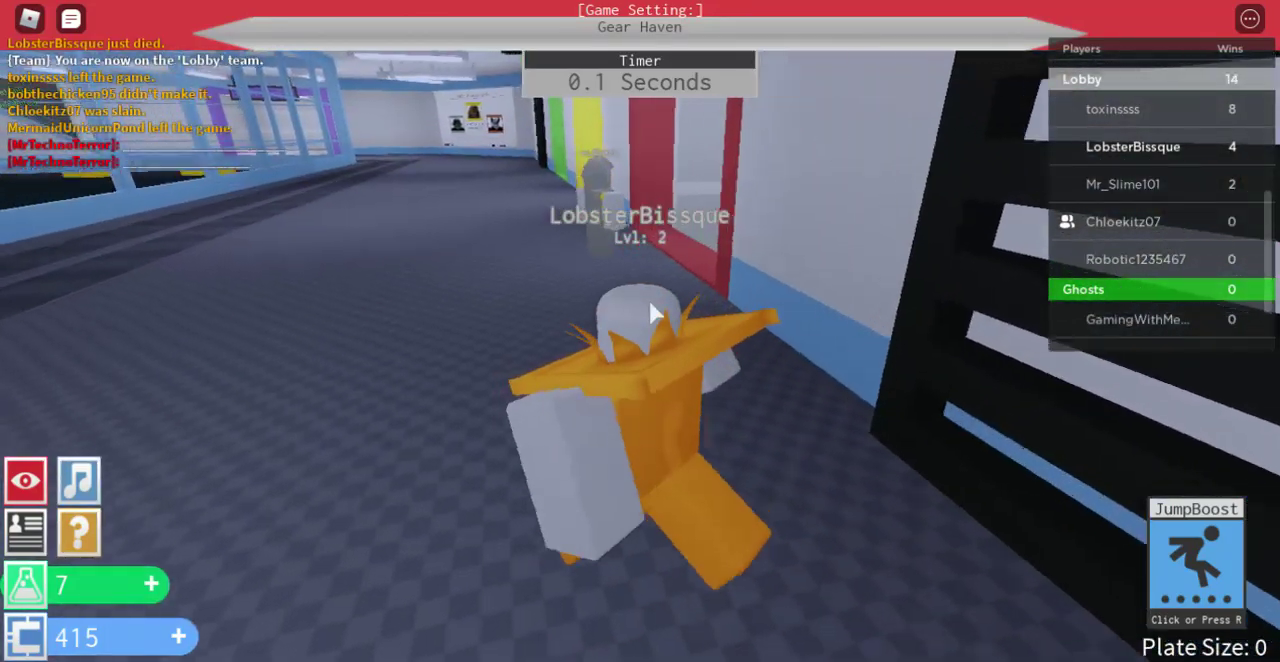
key("a")
key("w")
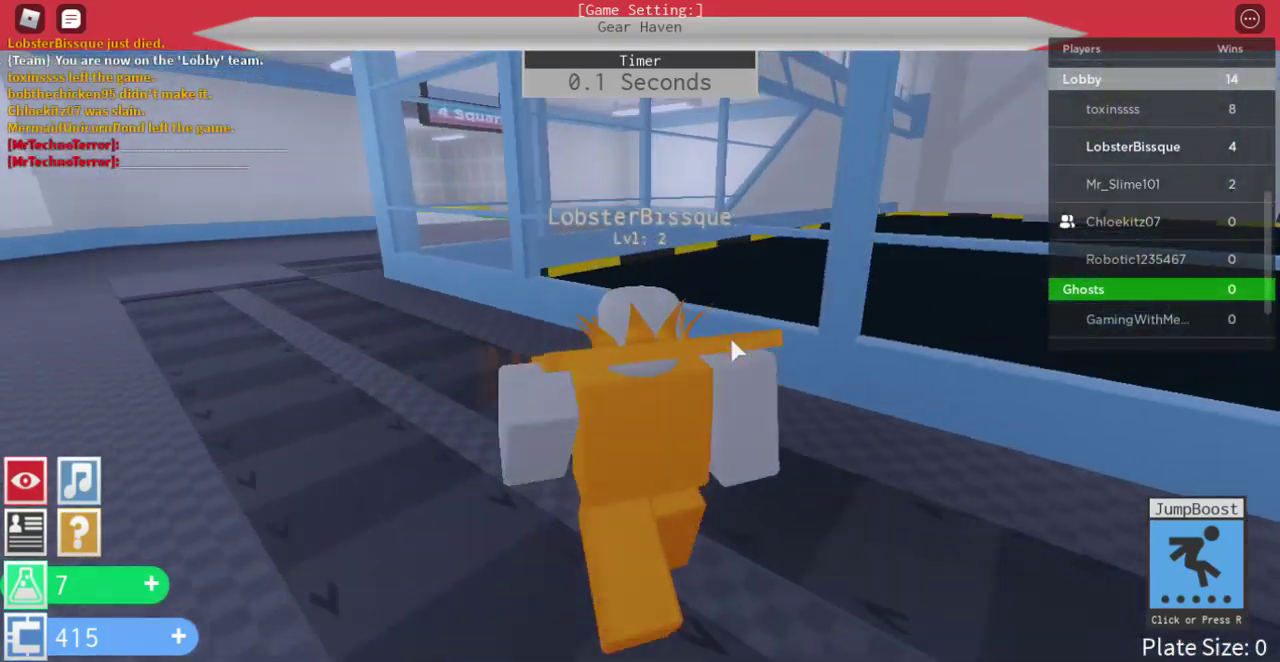
key("w")
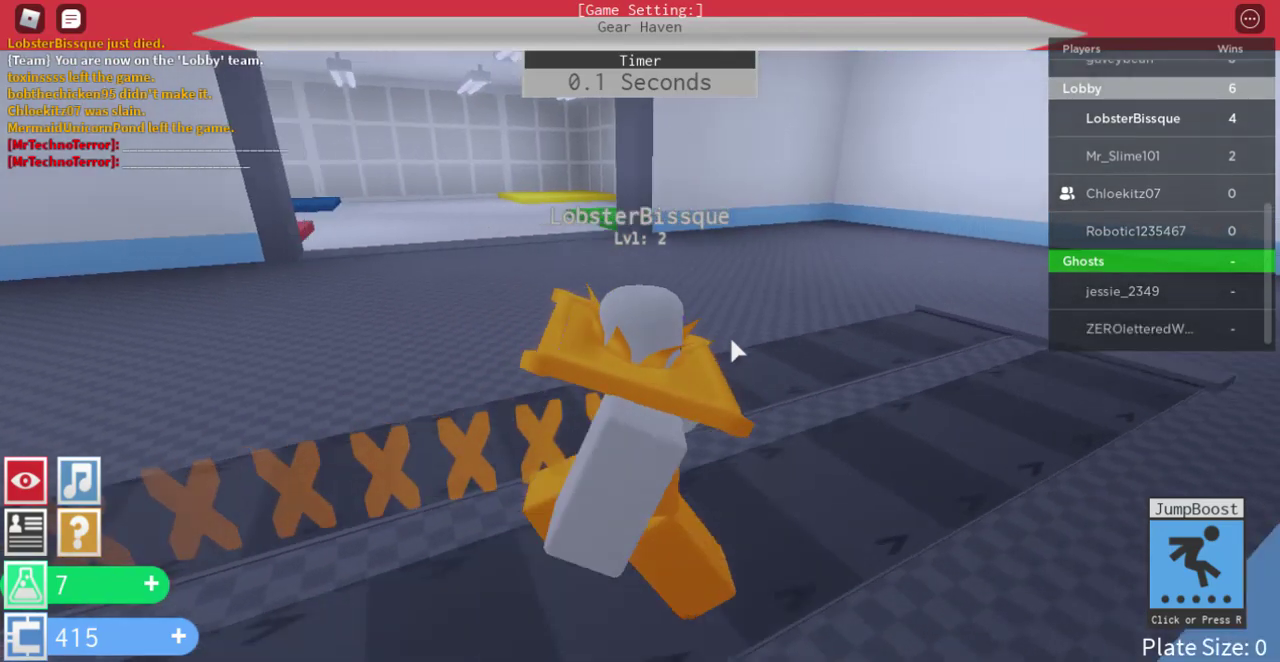
key("a")
key("a")
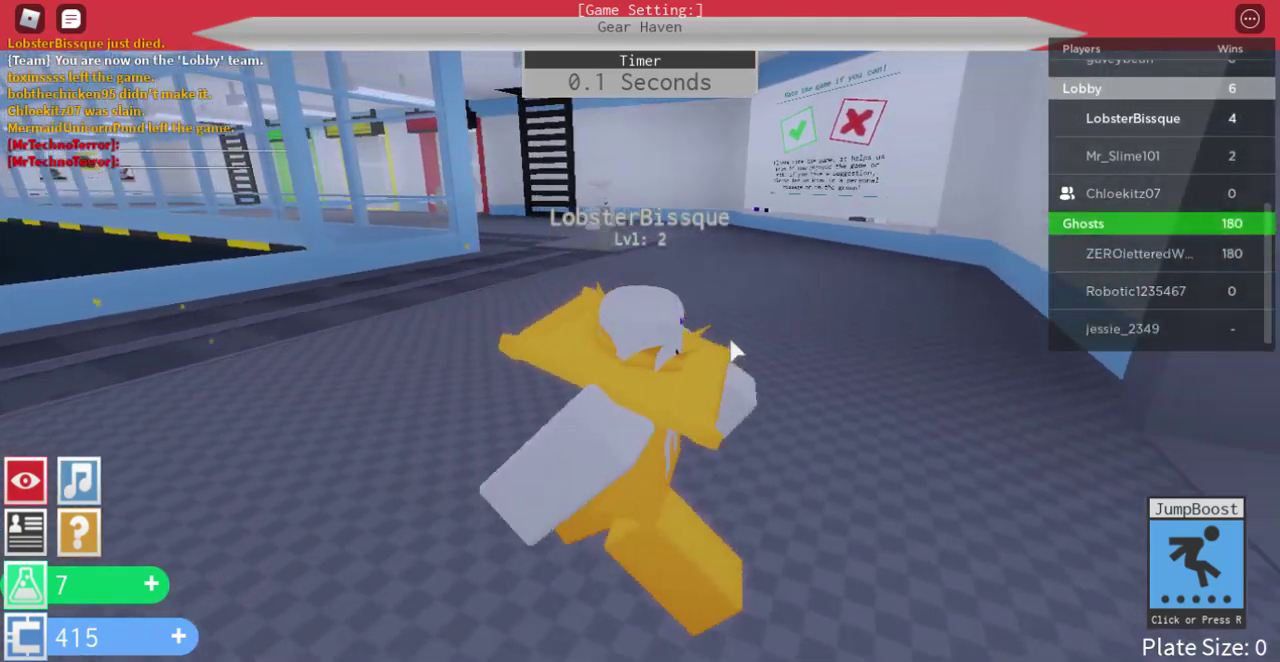
key("w")
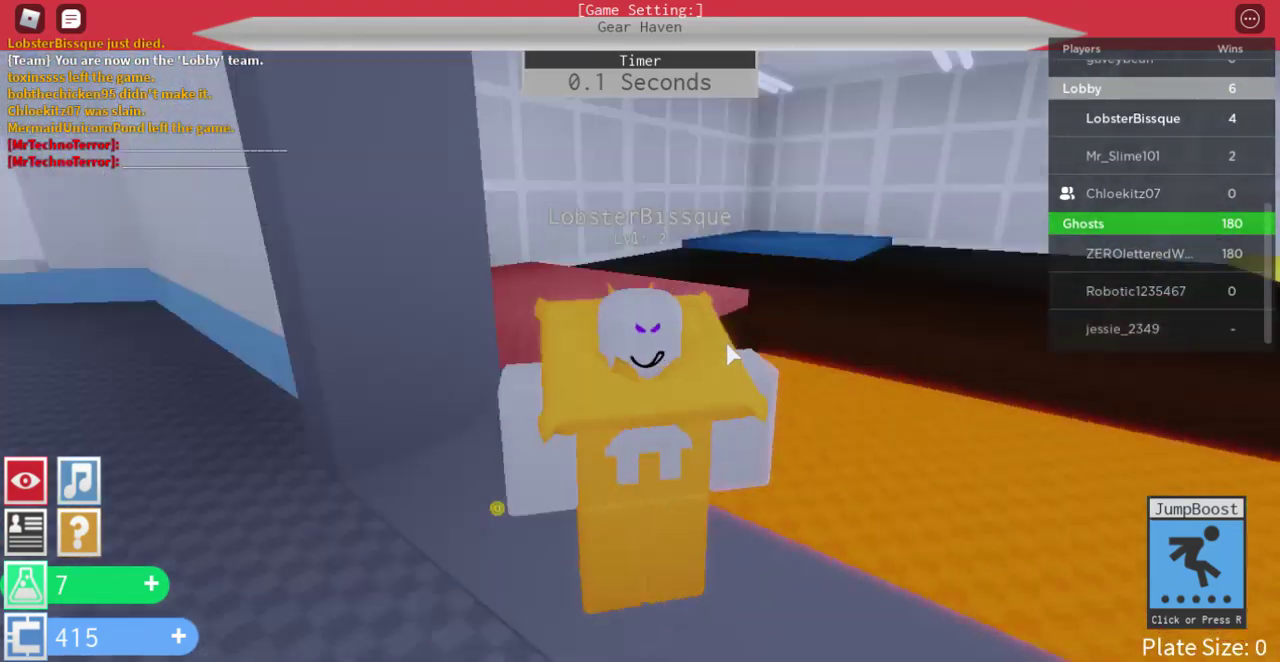
scroll(726, 342, "up", 5)
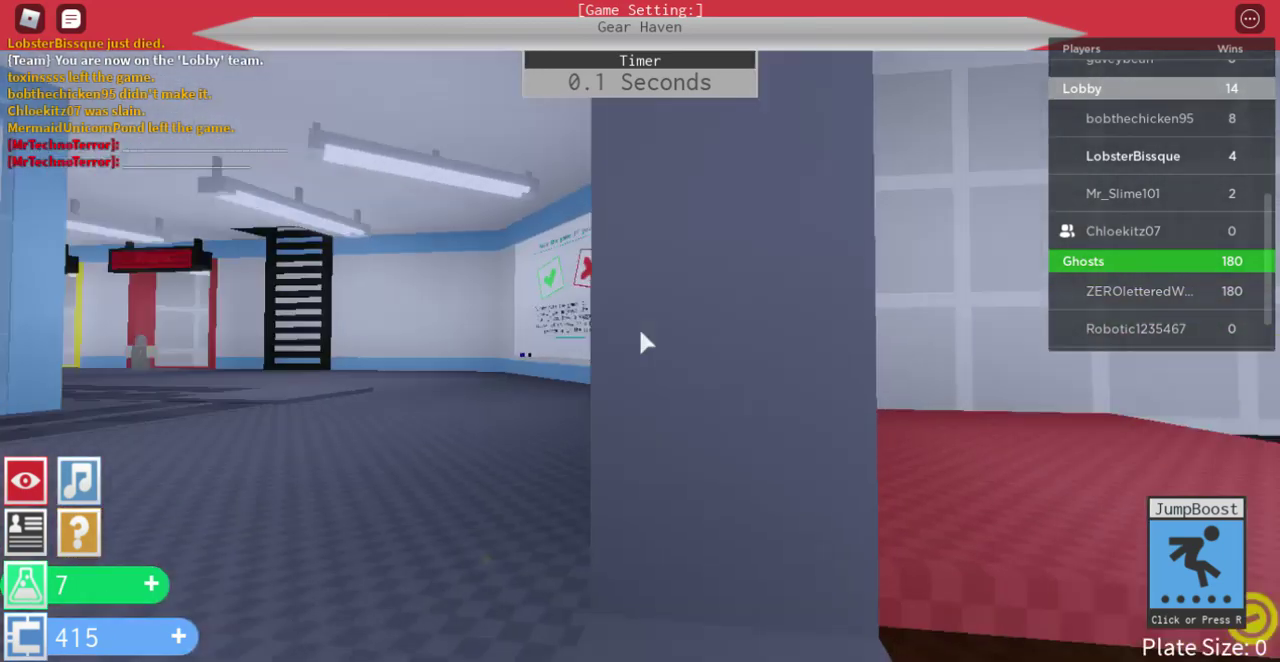
key("w")
Cross the lobby and drop through the dark floor hole.
key("a")
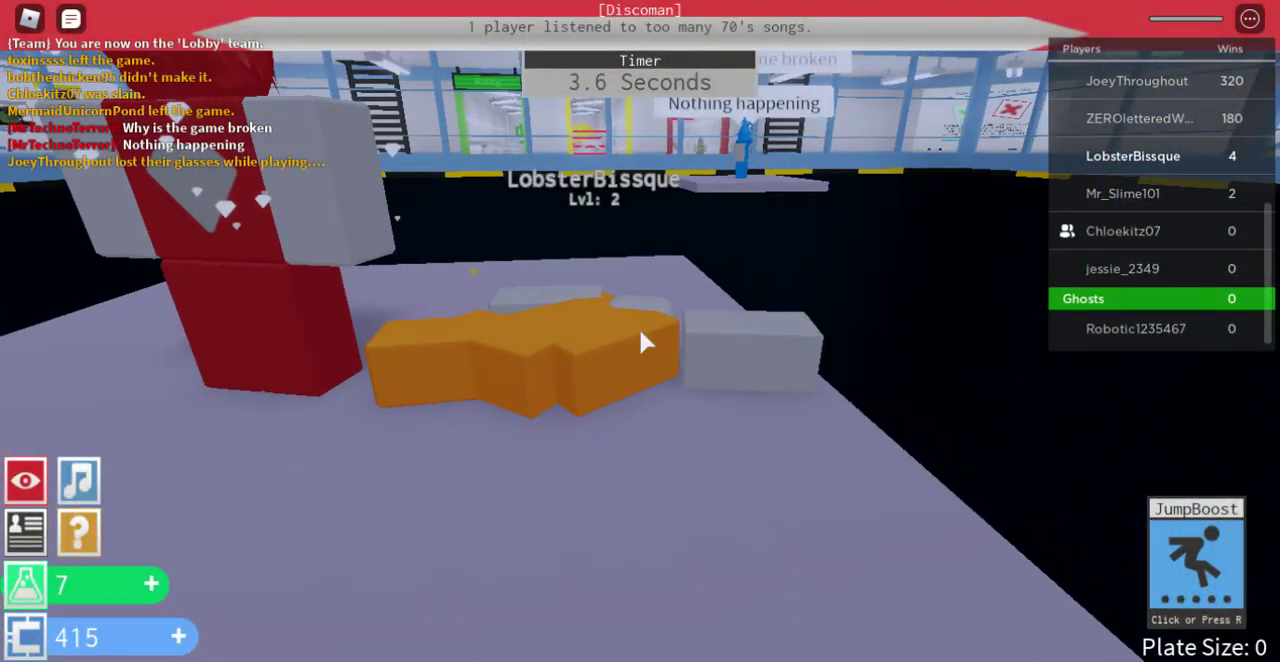
scroll(1252, 240, "up", 5)
scroll(1253, 242, "up", 1)
scroll(1250, 243, "down", 3)
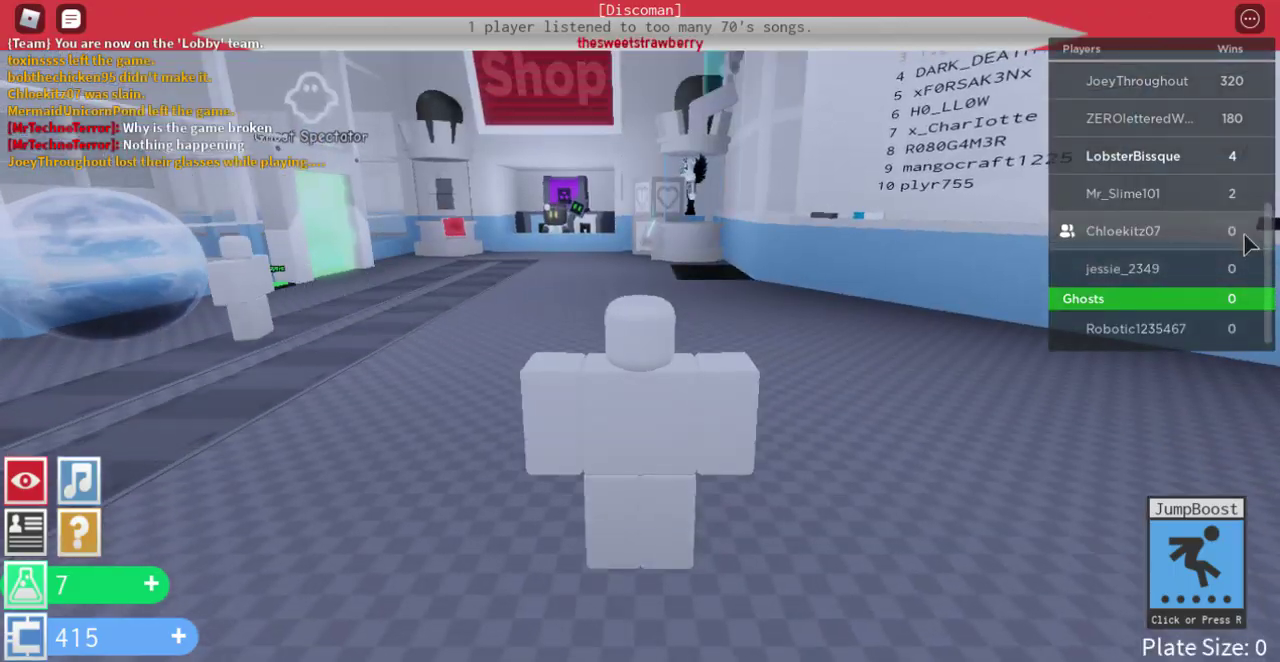
key("w")
scroll(648, 292, "up", 5)
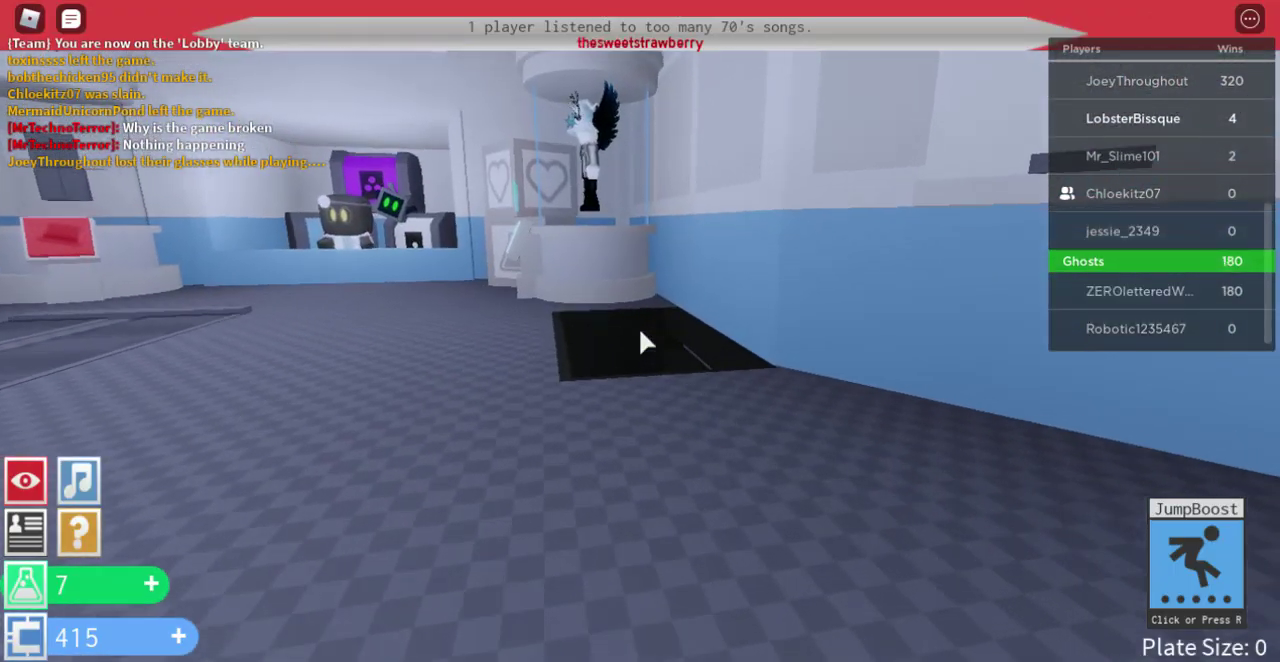
key("w")
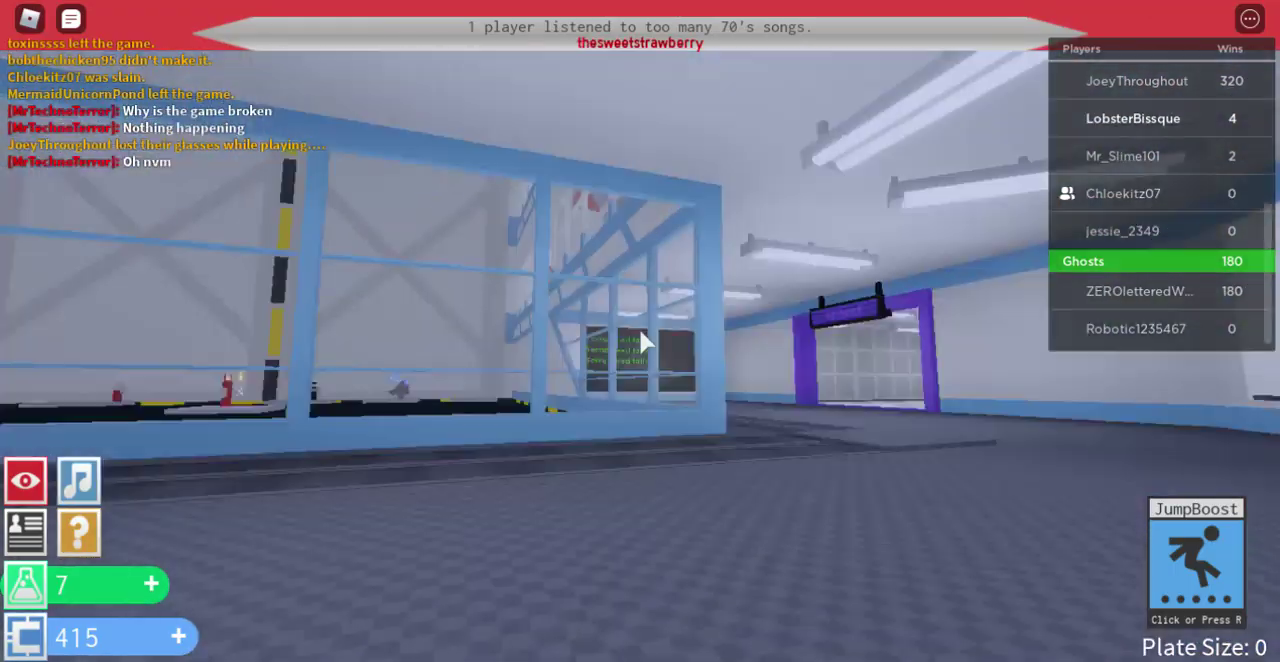
Run down the long corridor until arriving in the new round's room.
key("w")
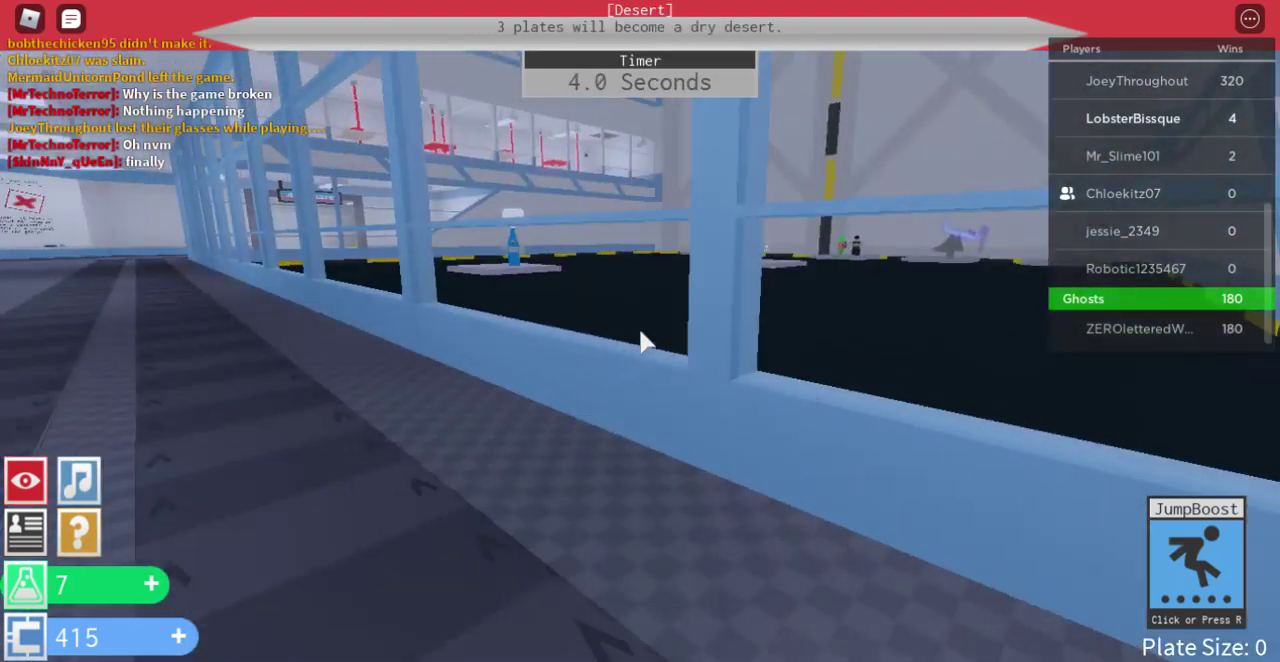
key("Left")
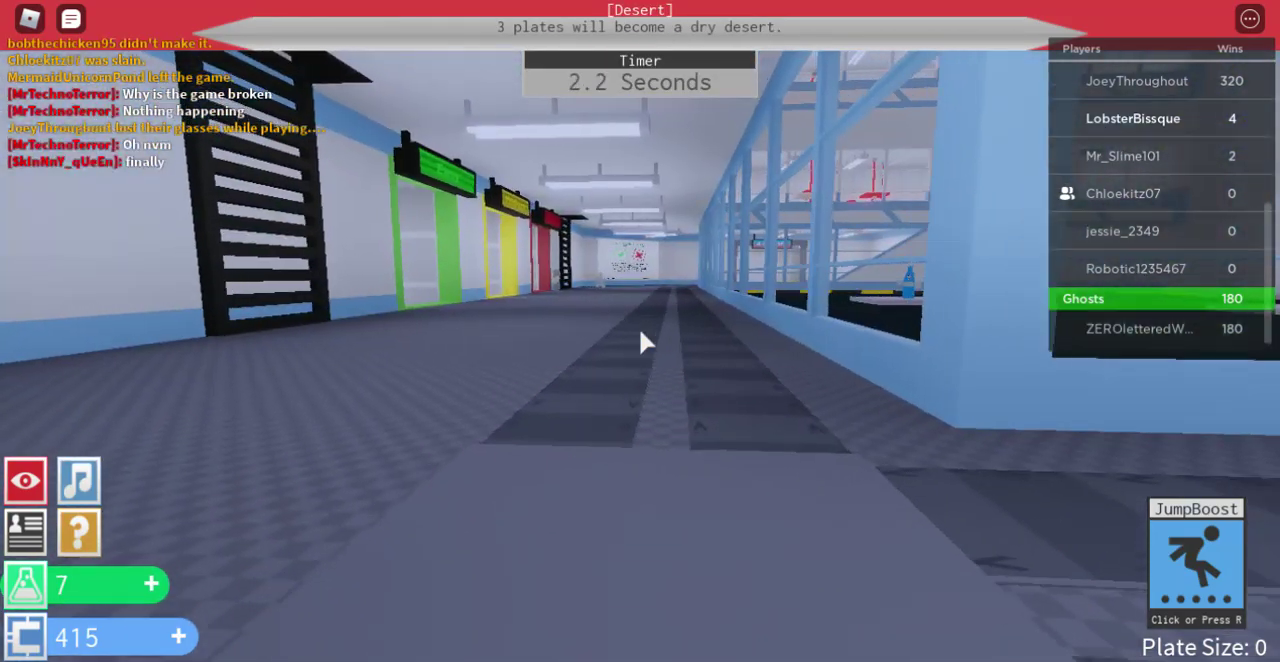
key("w")
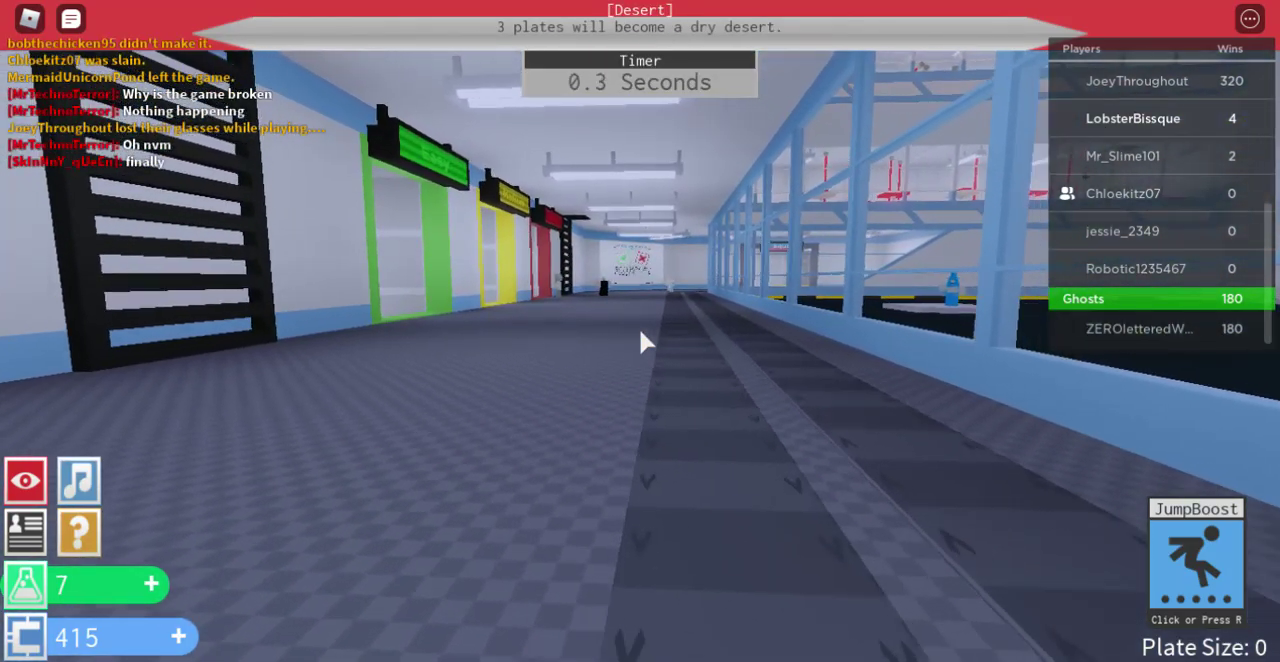
scroll(640, 341, "down", 3)
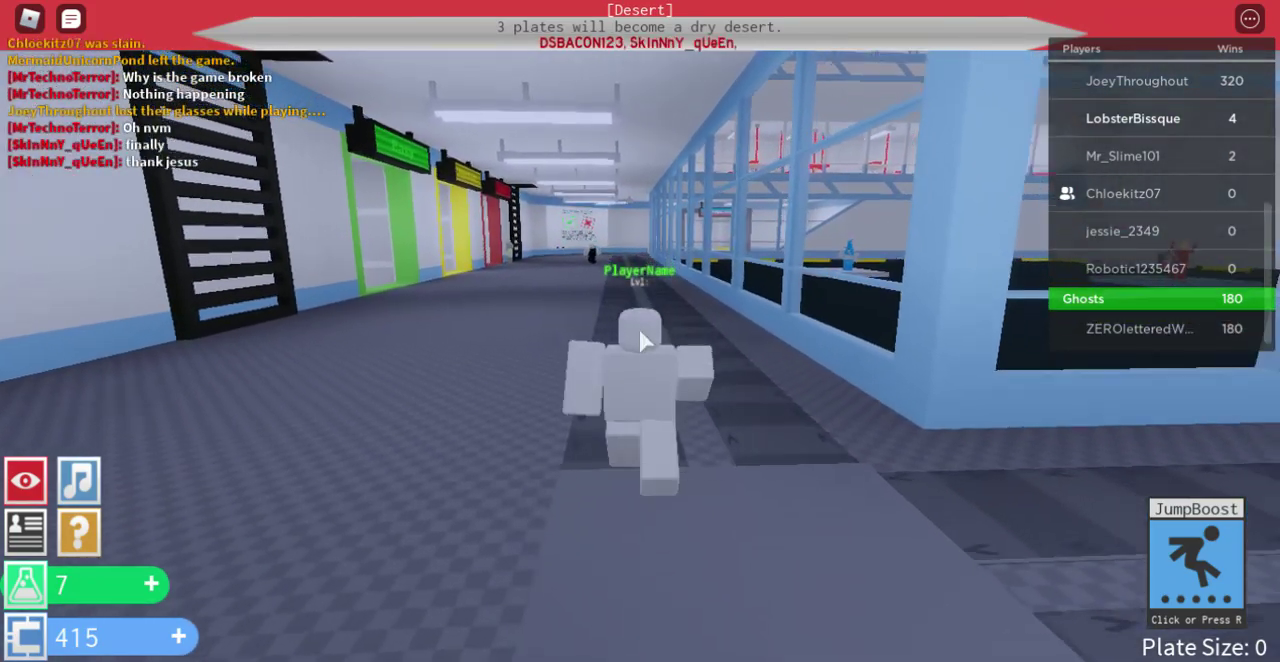
key("w")
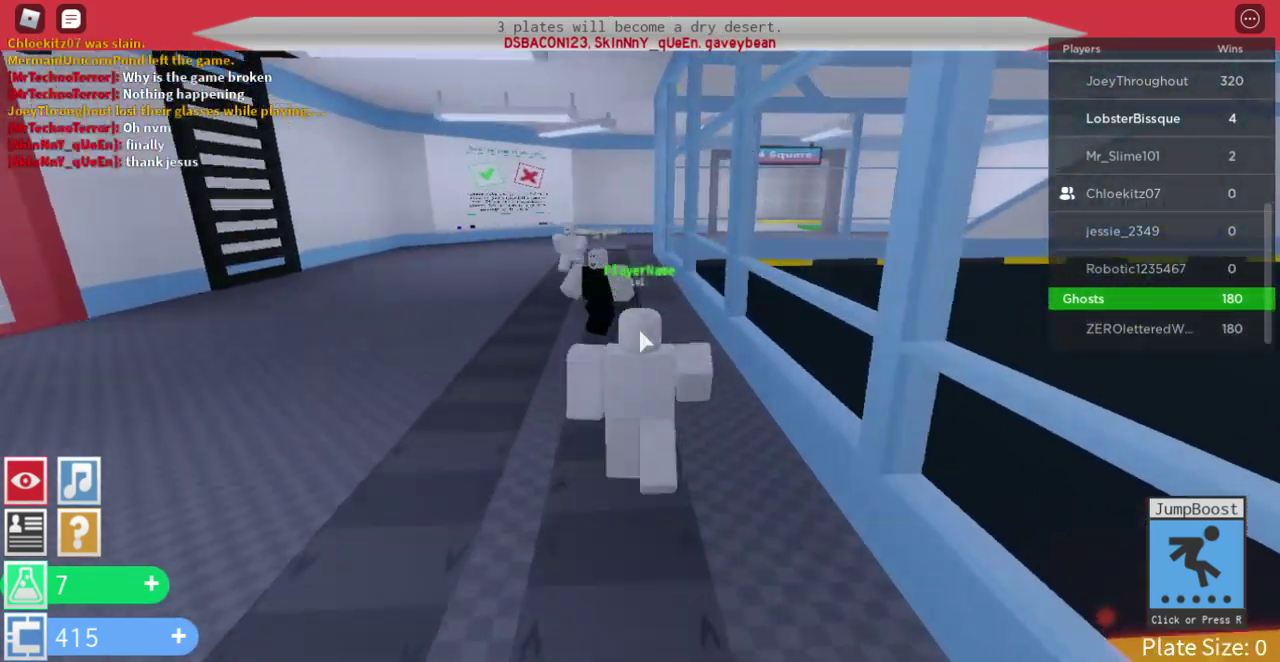
key("s")
key("d")
key("s")
Walk past the other player through the purple doorway into the checkered room.
key("w")
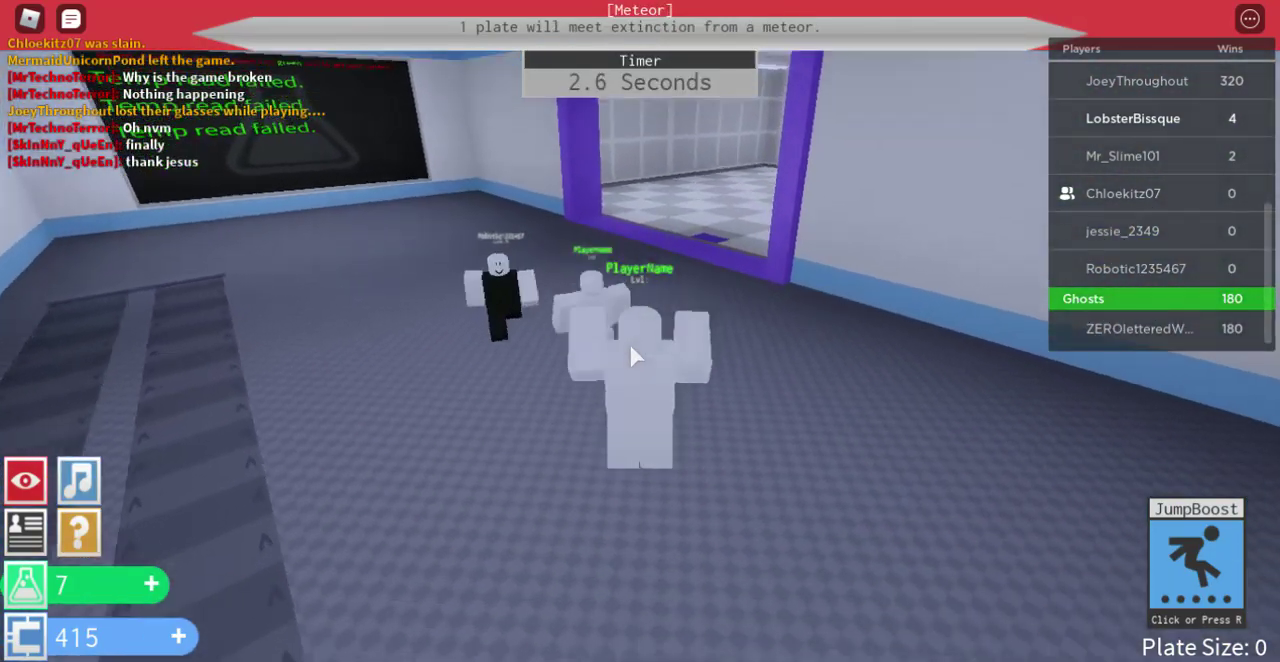
key("w")
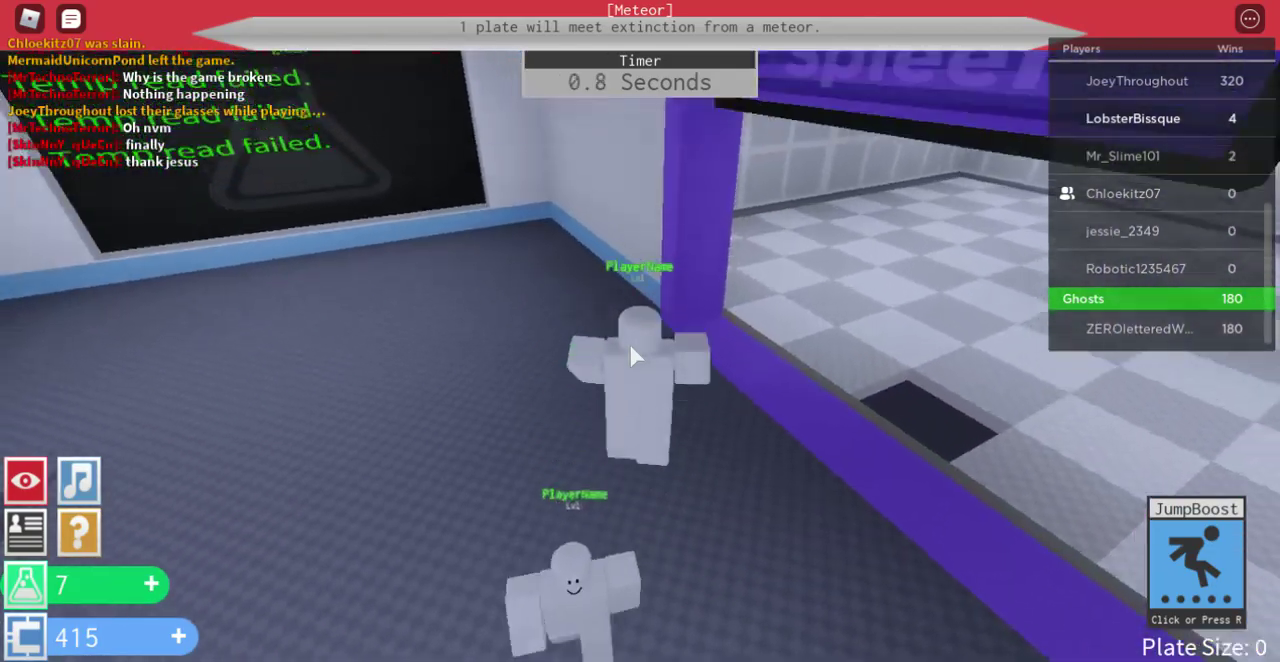
key("s")
key("w")
key("w")
key("w")
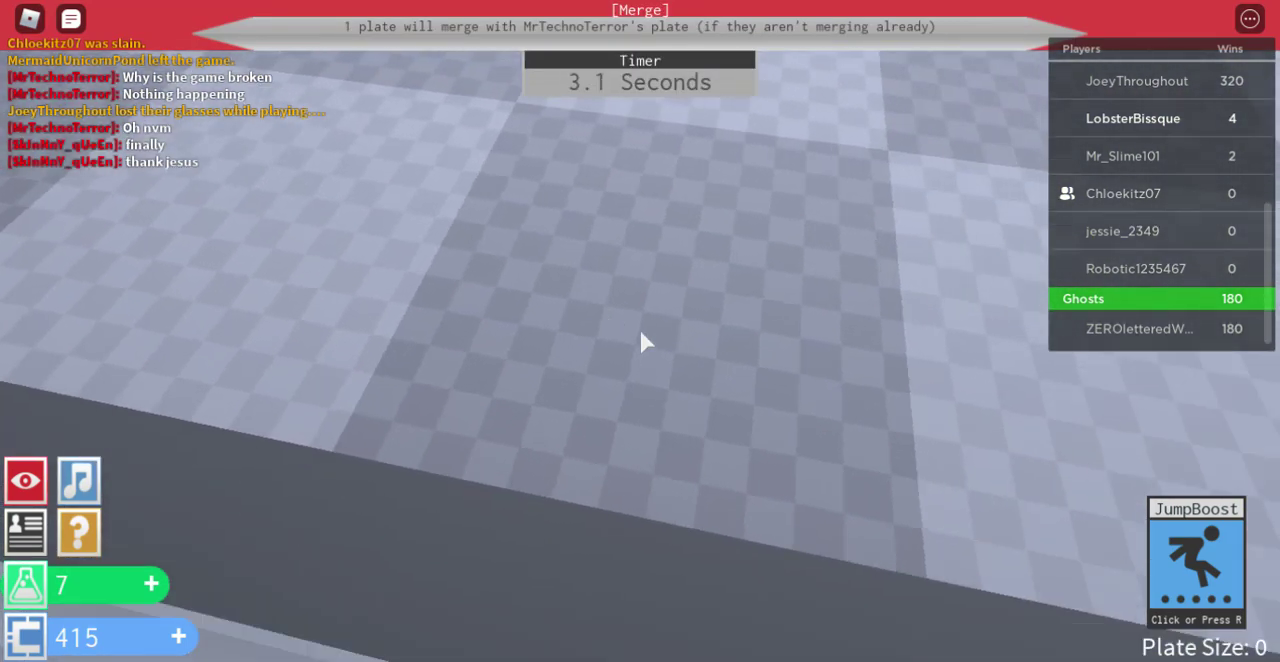
Move around the checkered room near the purple frame and left wall.
key("a")
key("a")
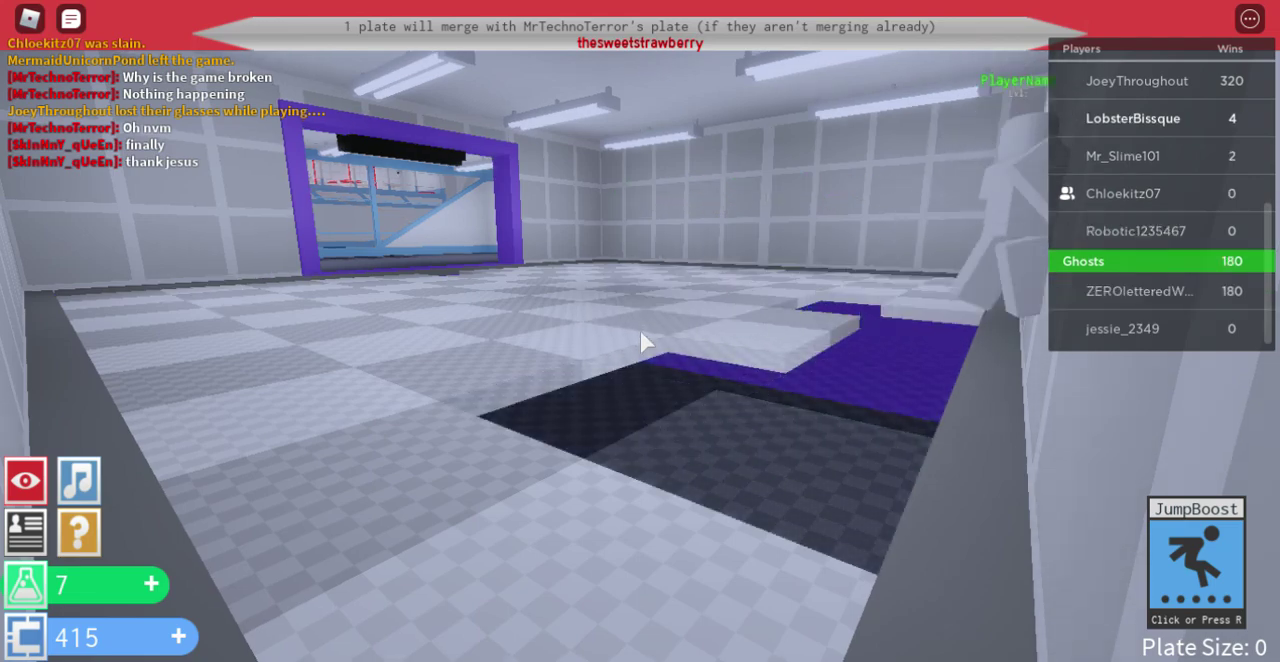
key("d")
key("a")
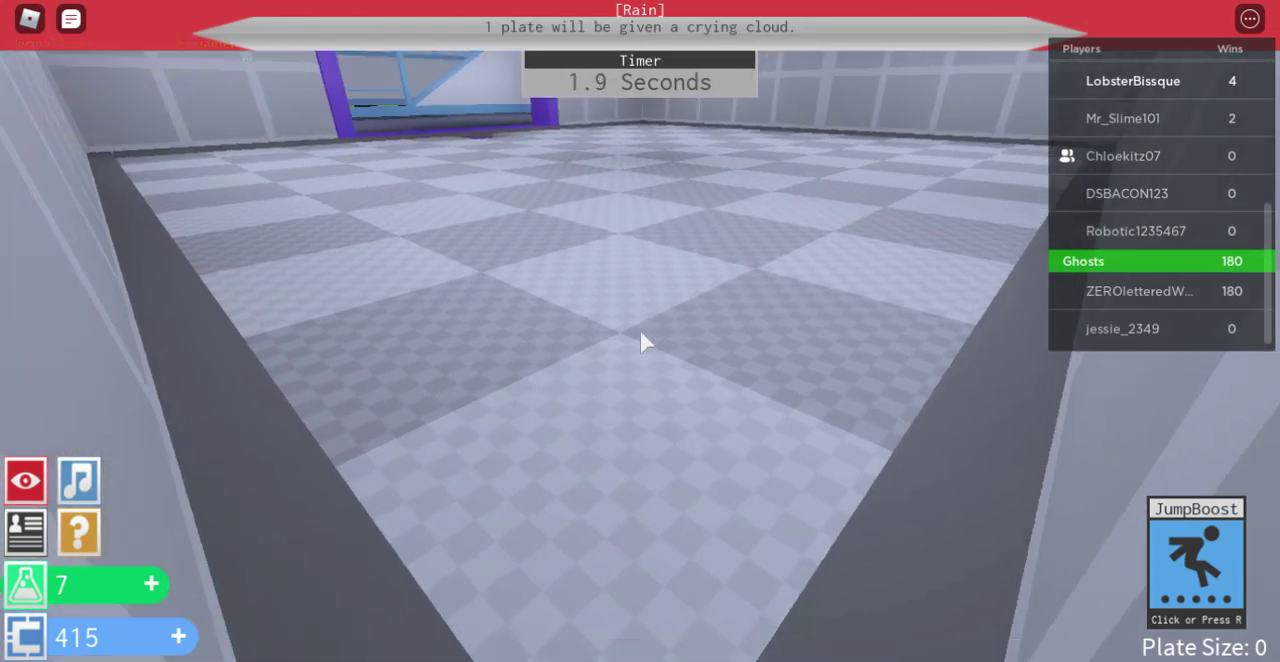
key("d")
key("Left")
key("d")
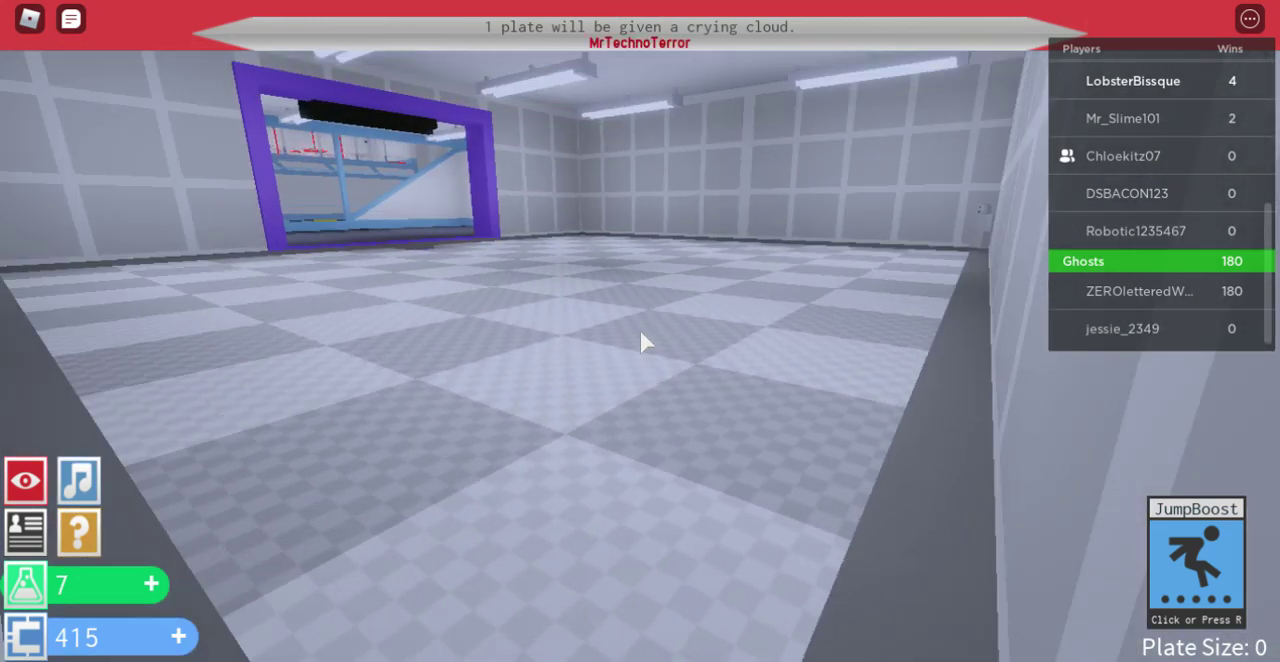
key("Left")
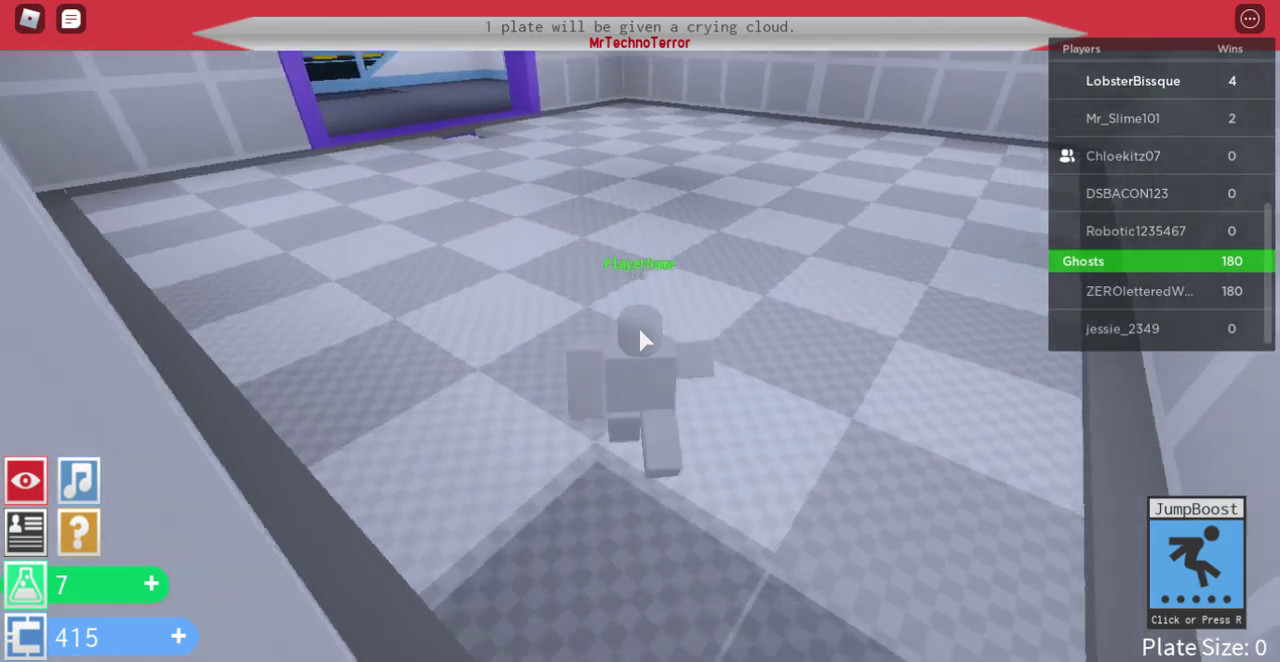
key("Right")
key("Left")
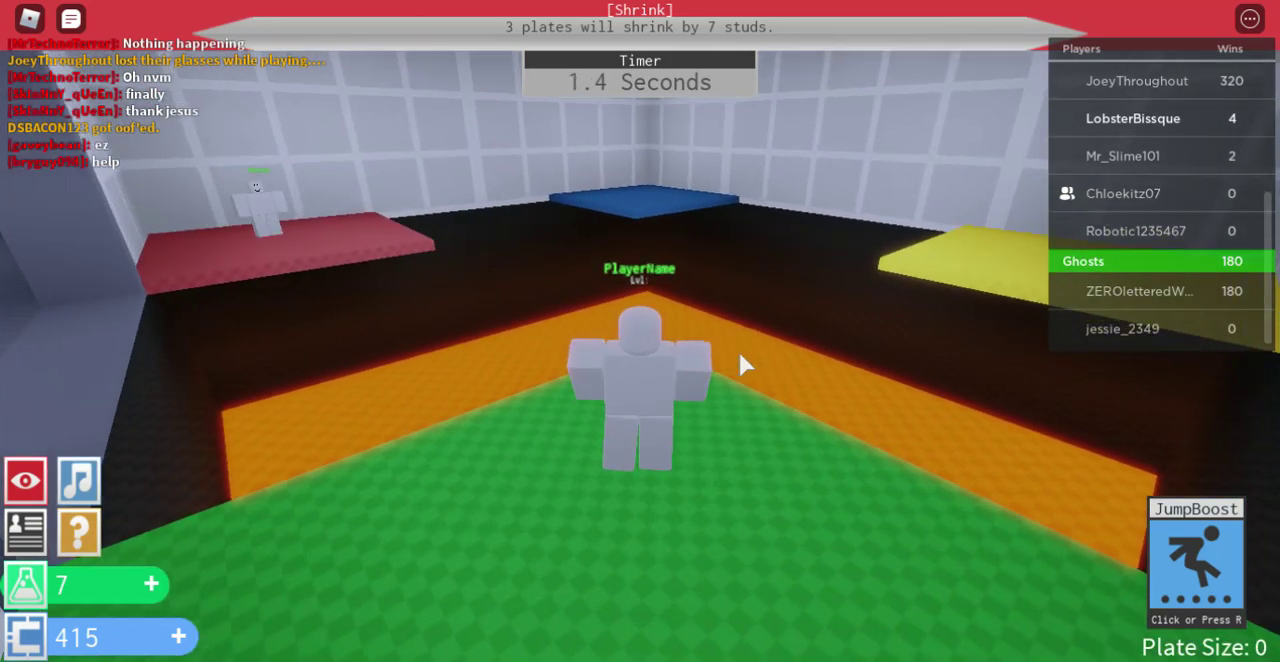
scroll(740, 353, "up", 5)
scroll(641, 342, "down", 5)
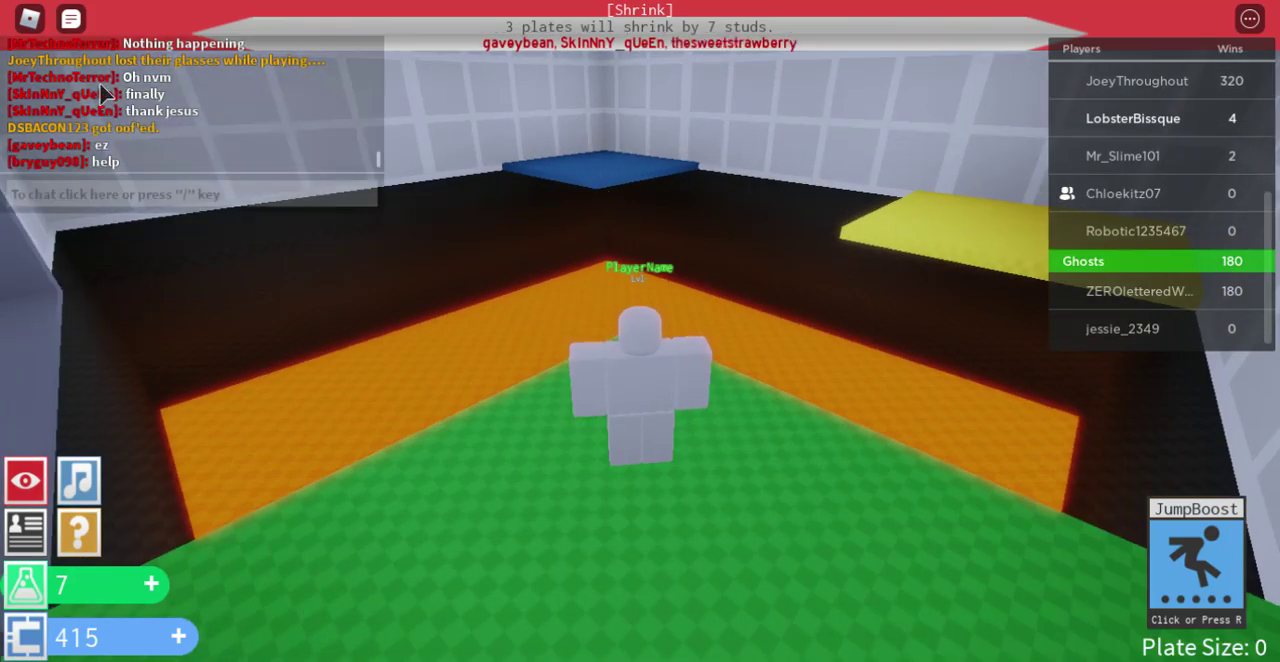
Leave the green plate, cross the blue plate, and return to the green plate.
key("d")
key("d")
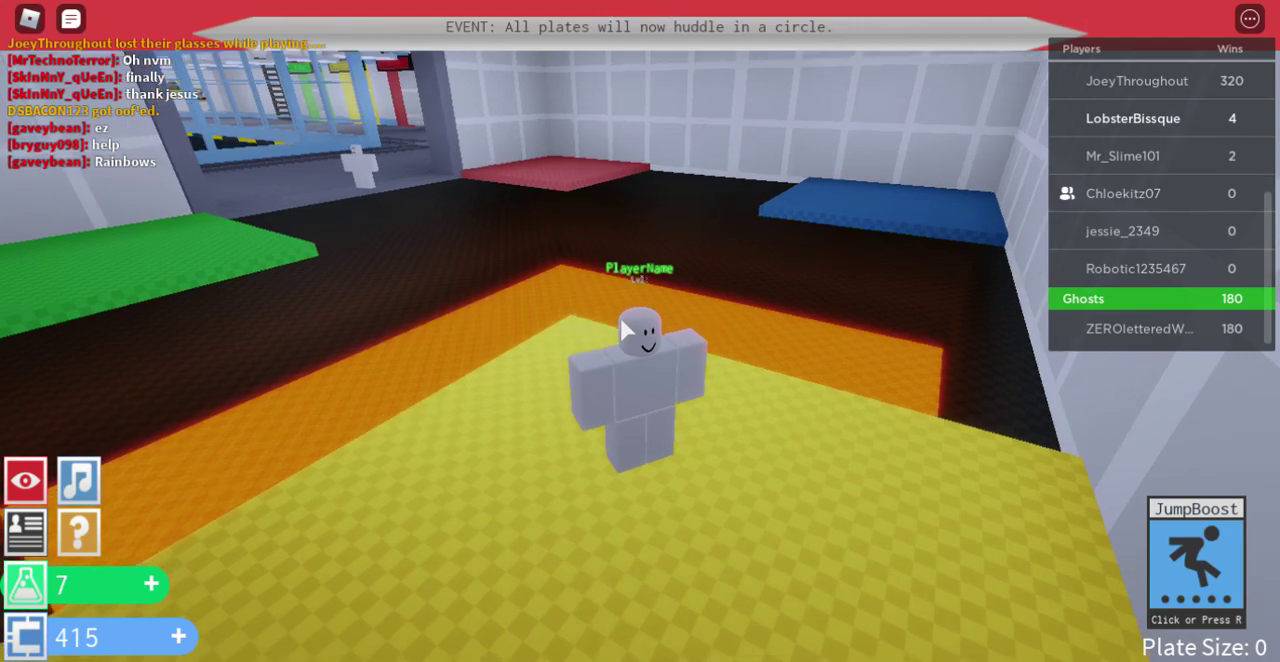
key("w")
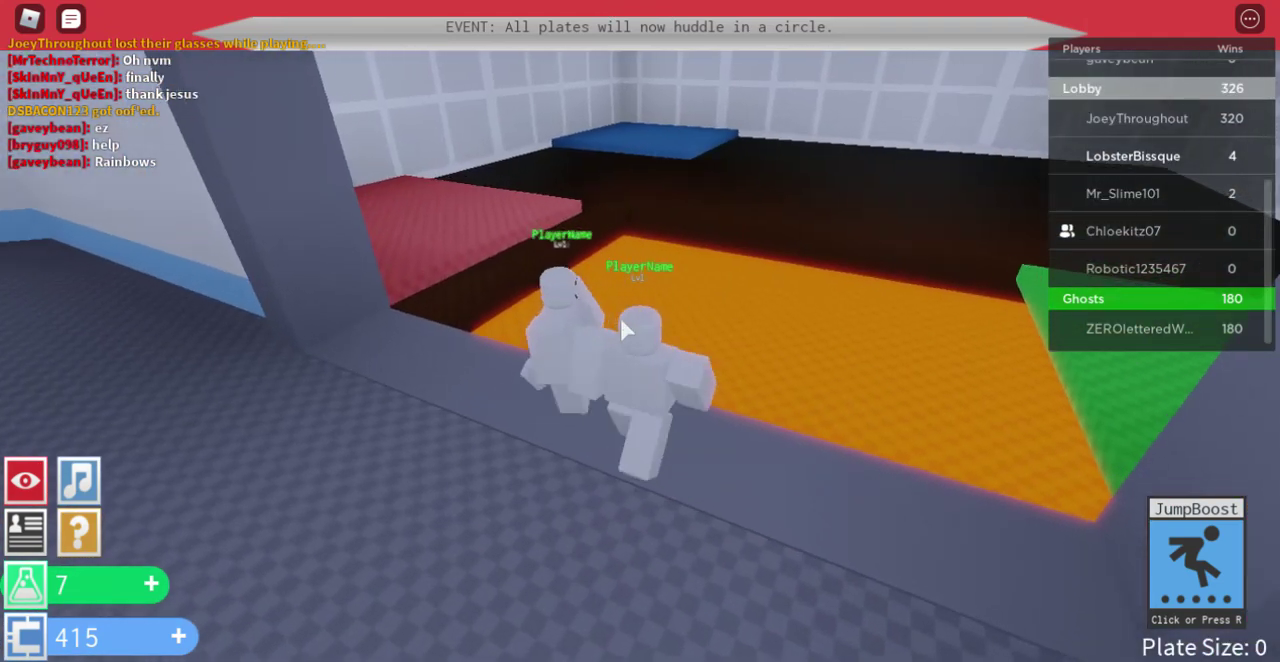
key("a")
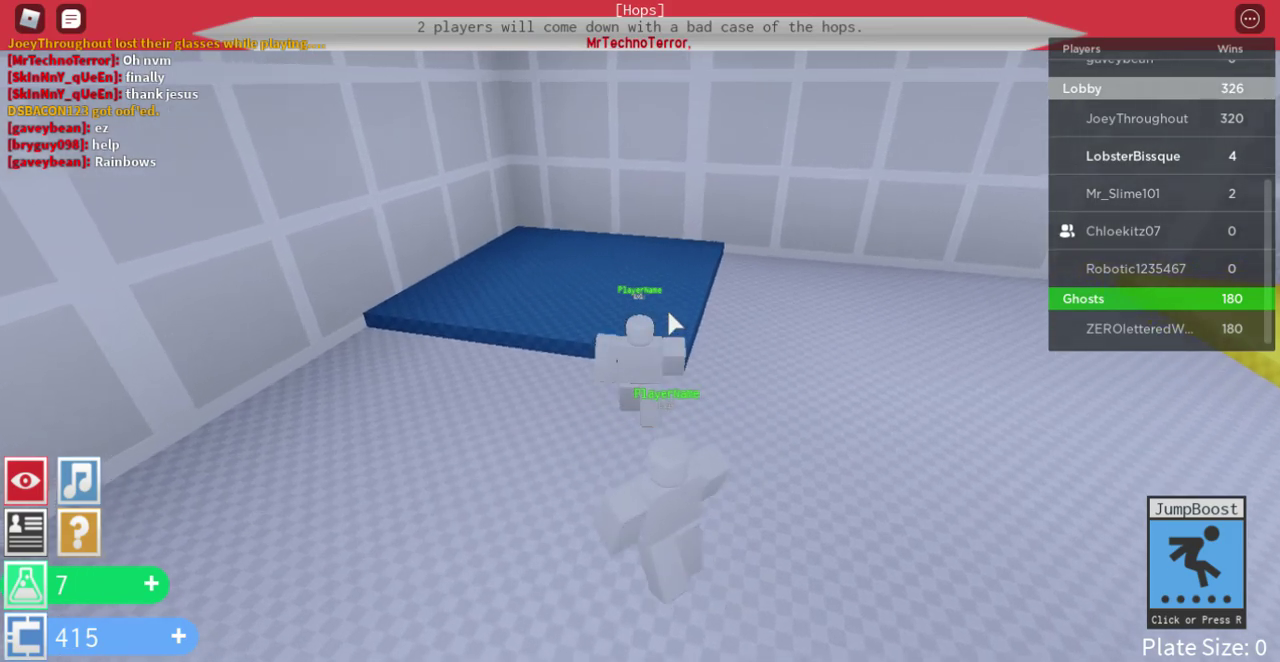
key("w")
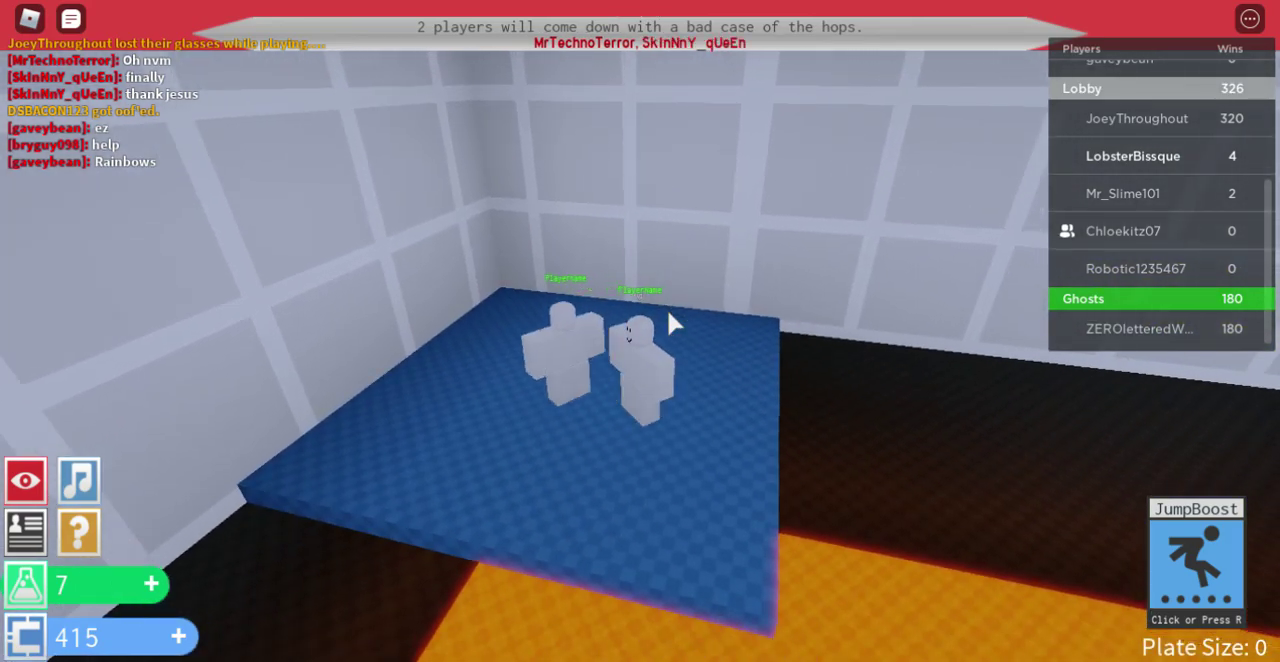
key("w")
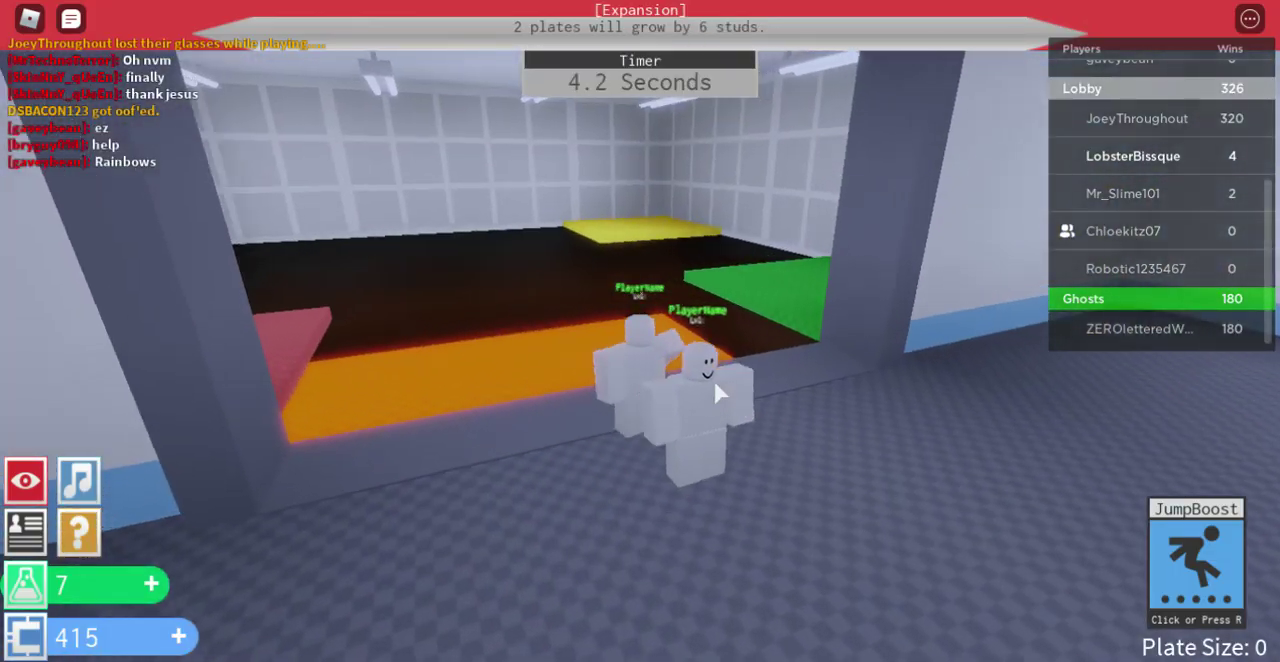
key("w")
key("s")
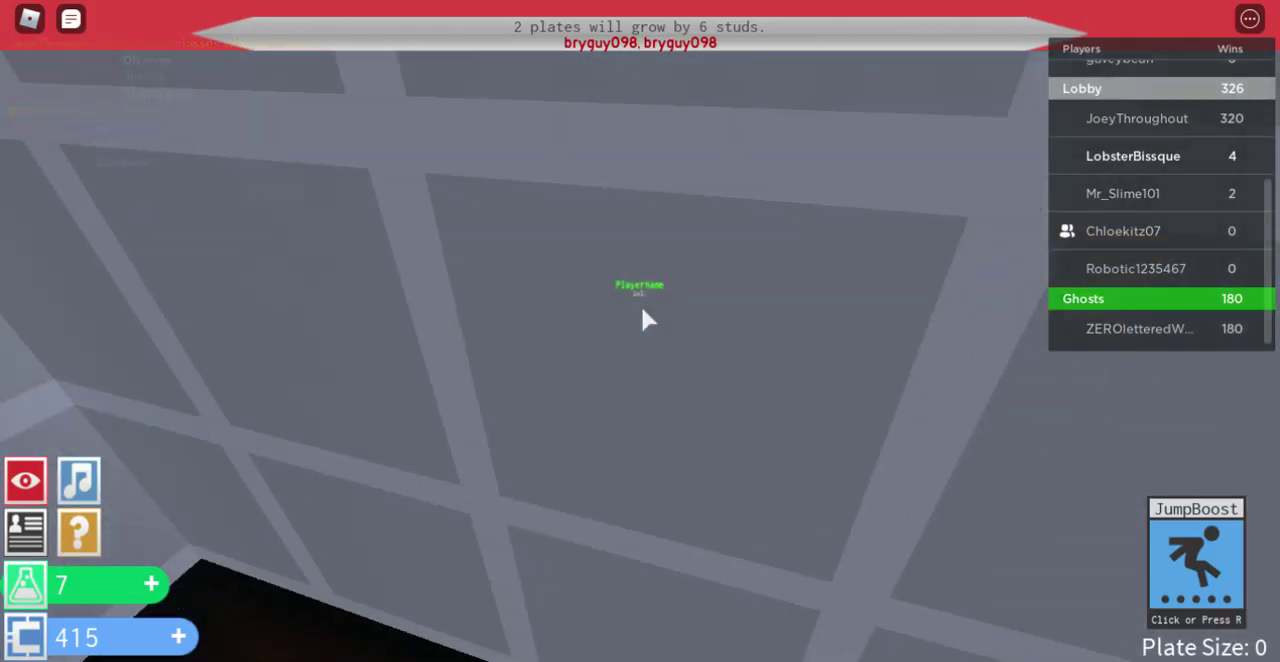
scroll(641, 305, "up", 5)
Look around the blue, yellow, red and green plates, then walk deeper in.
key("Right")
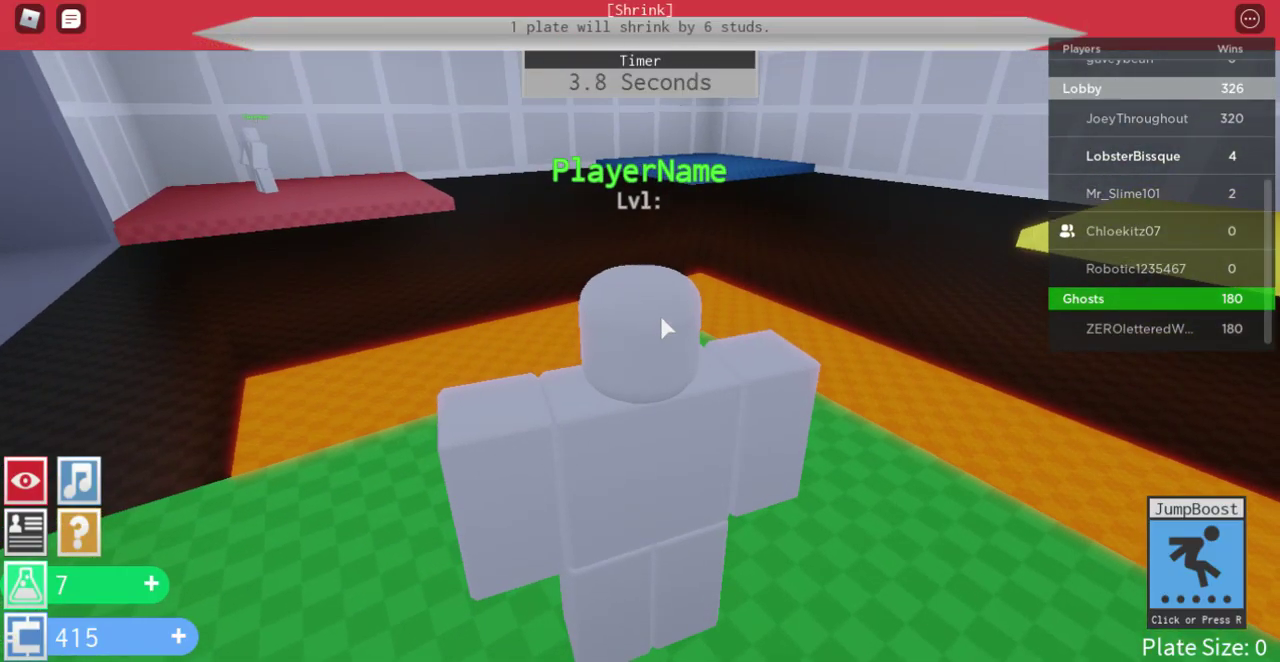
key("Left")
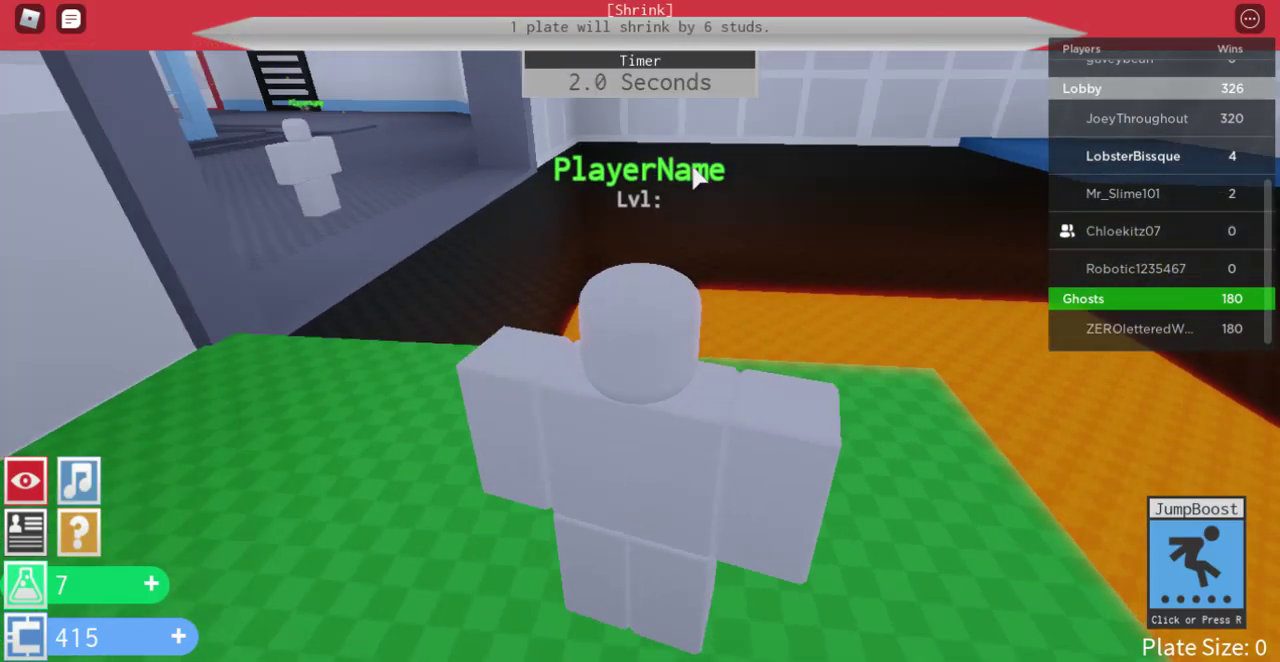
key("Right")
key("Left")
key("Right")
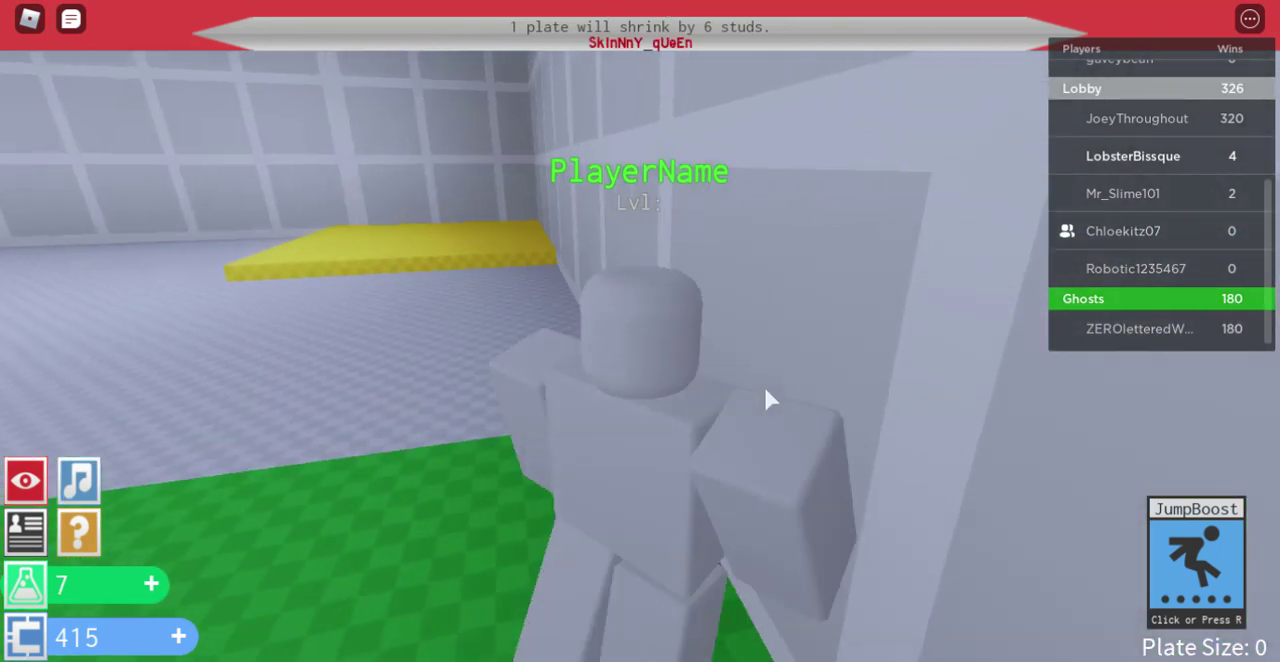
key("Left")
key("Right")
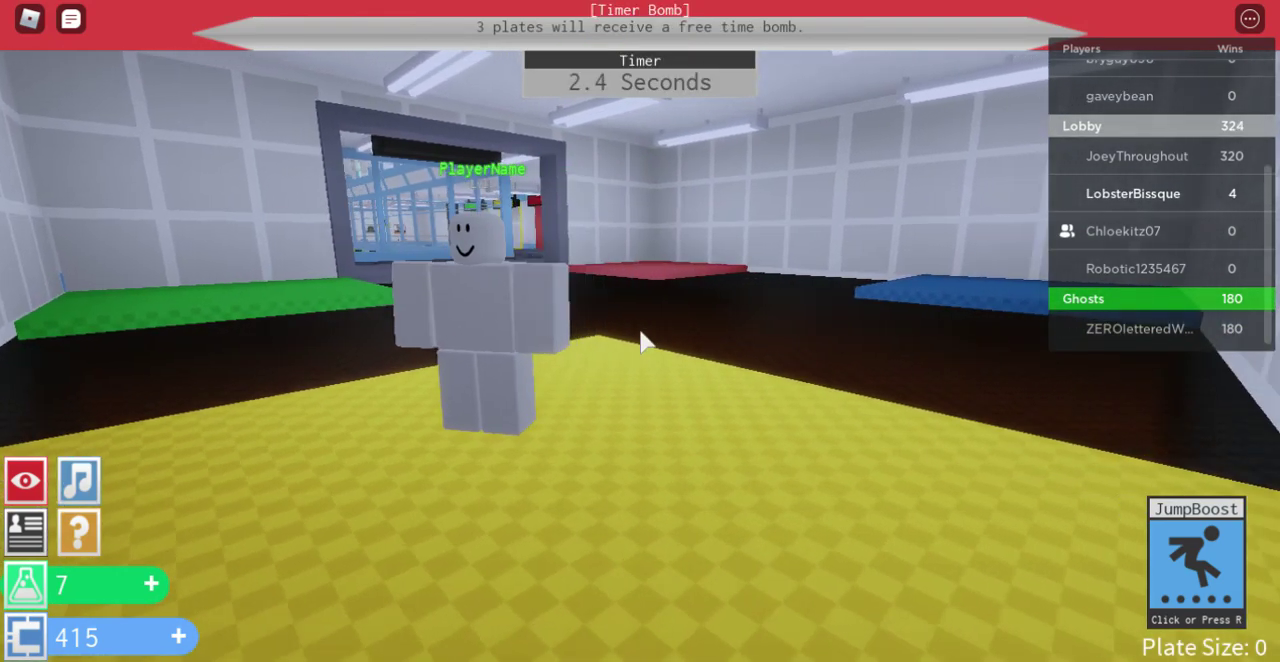
key("Left")
key("Right")
scroll(643, 342, "down", 3)
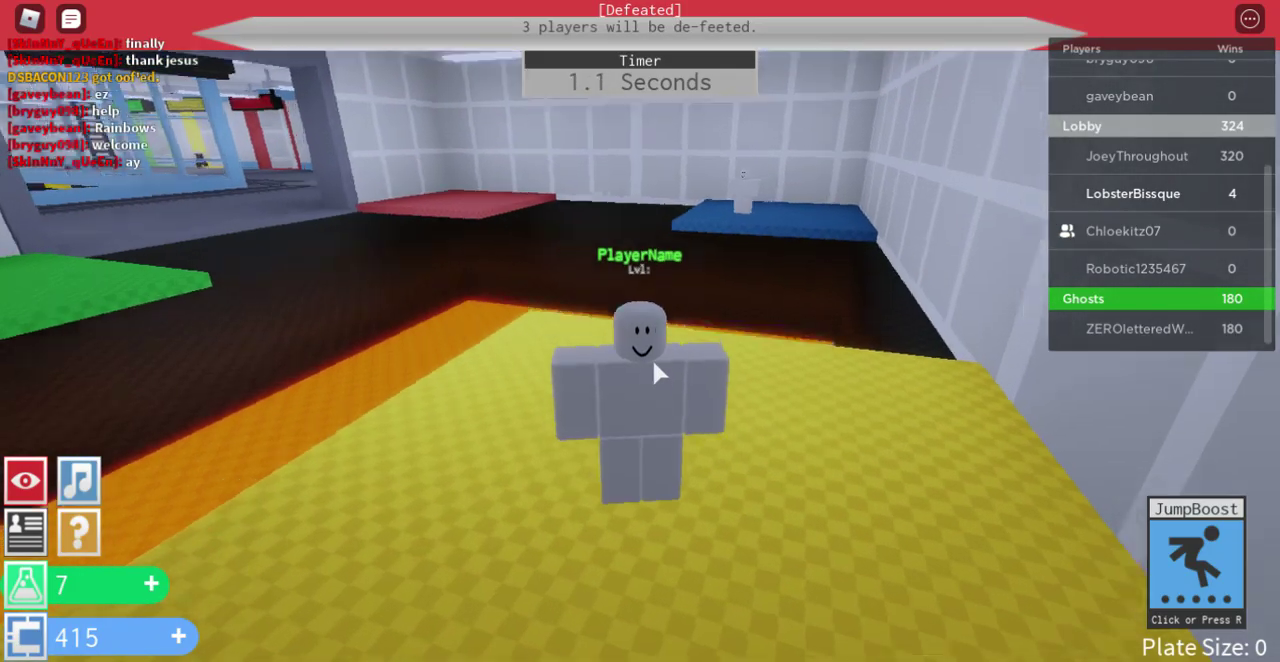
key("w")
key("w")
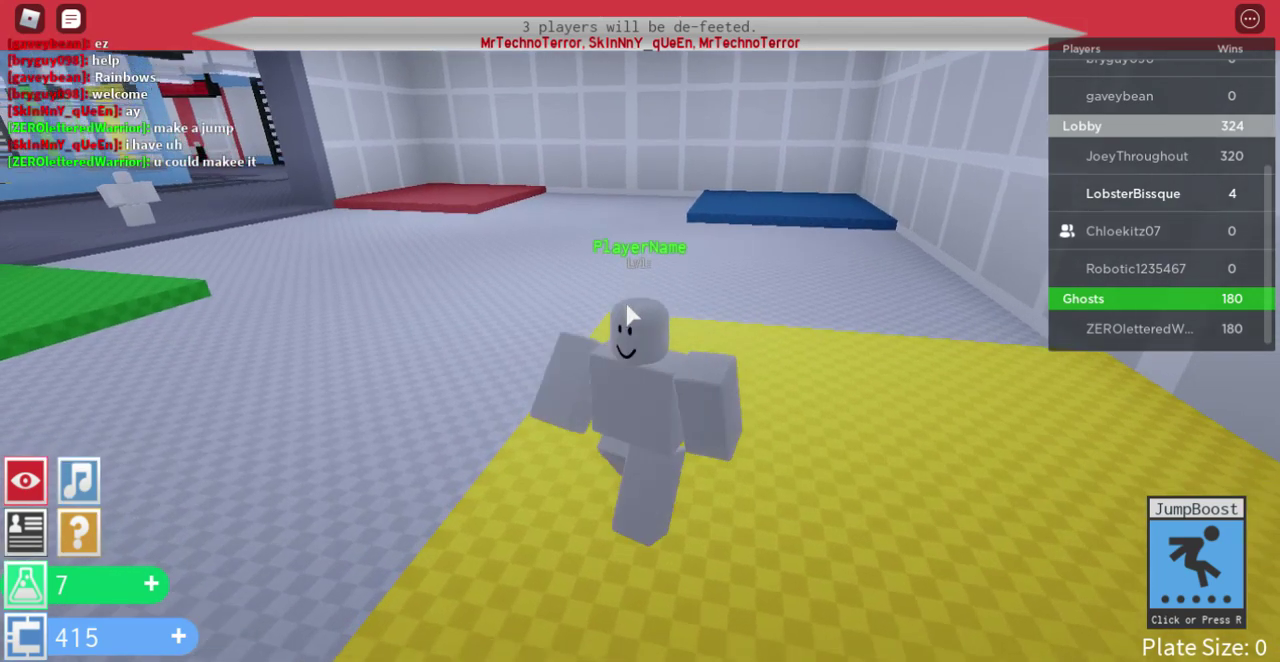
Move from the green plate past the red and blue plates toward yellow.
key("a")
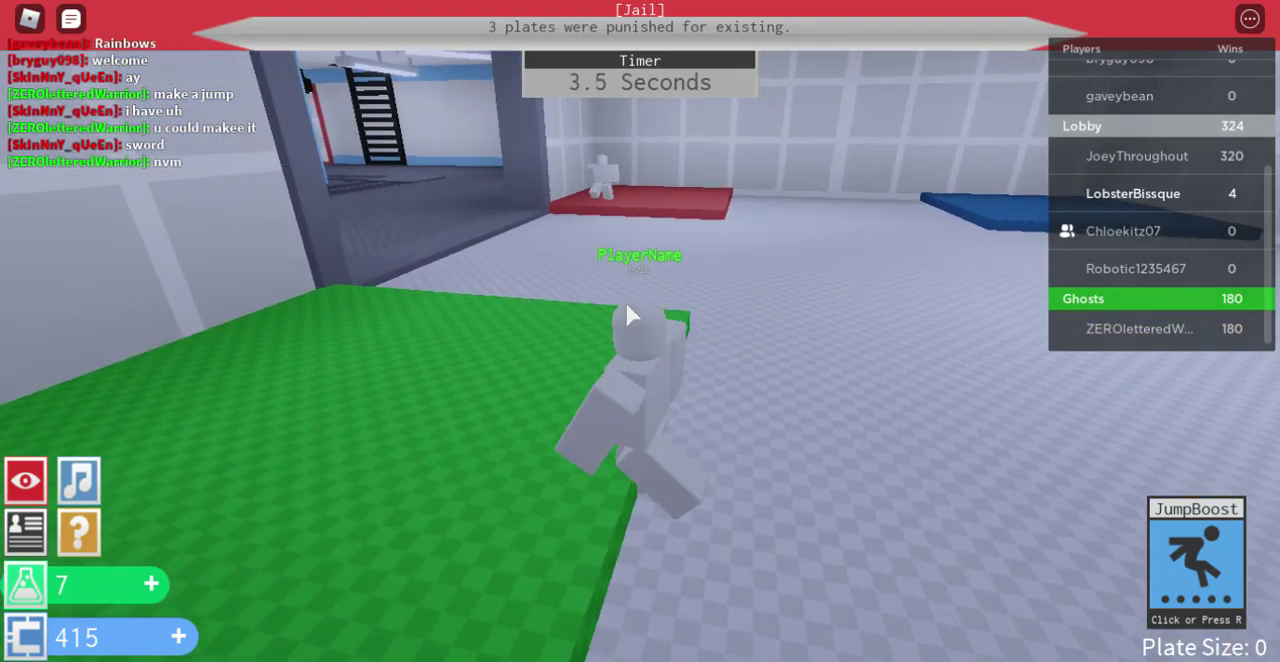
key("w")
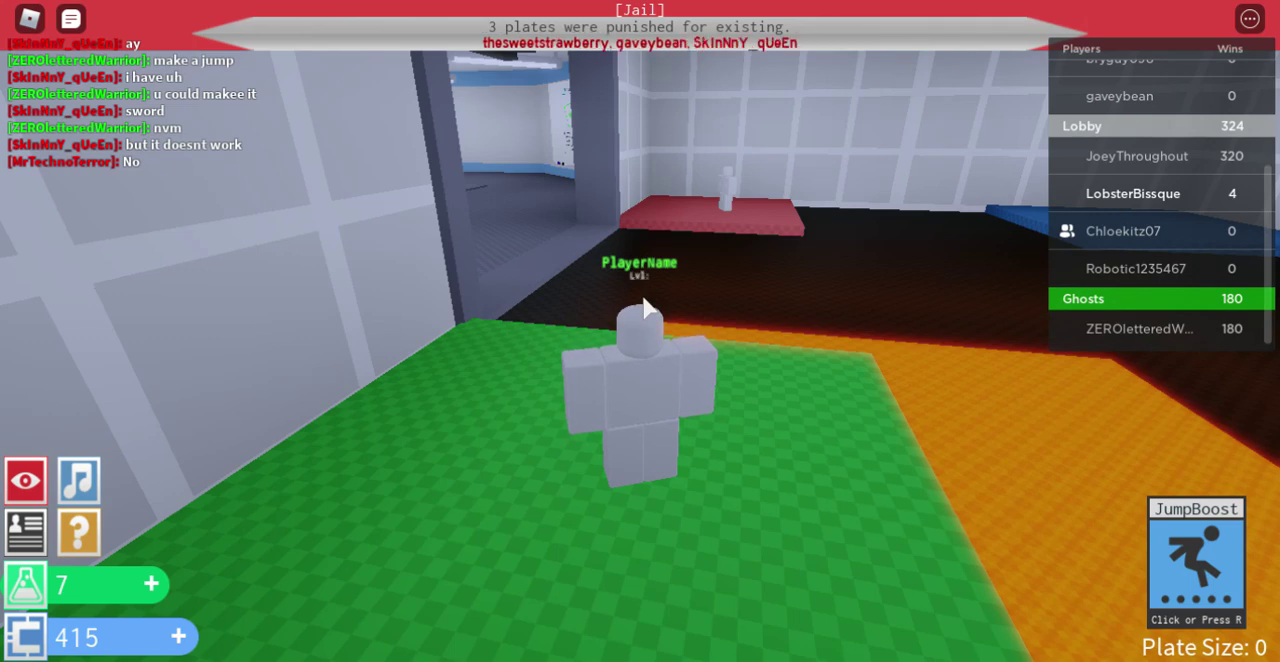
key("a")
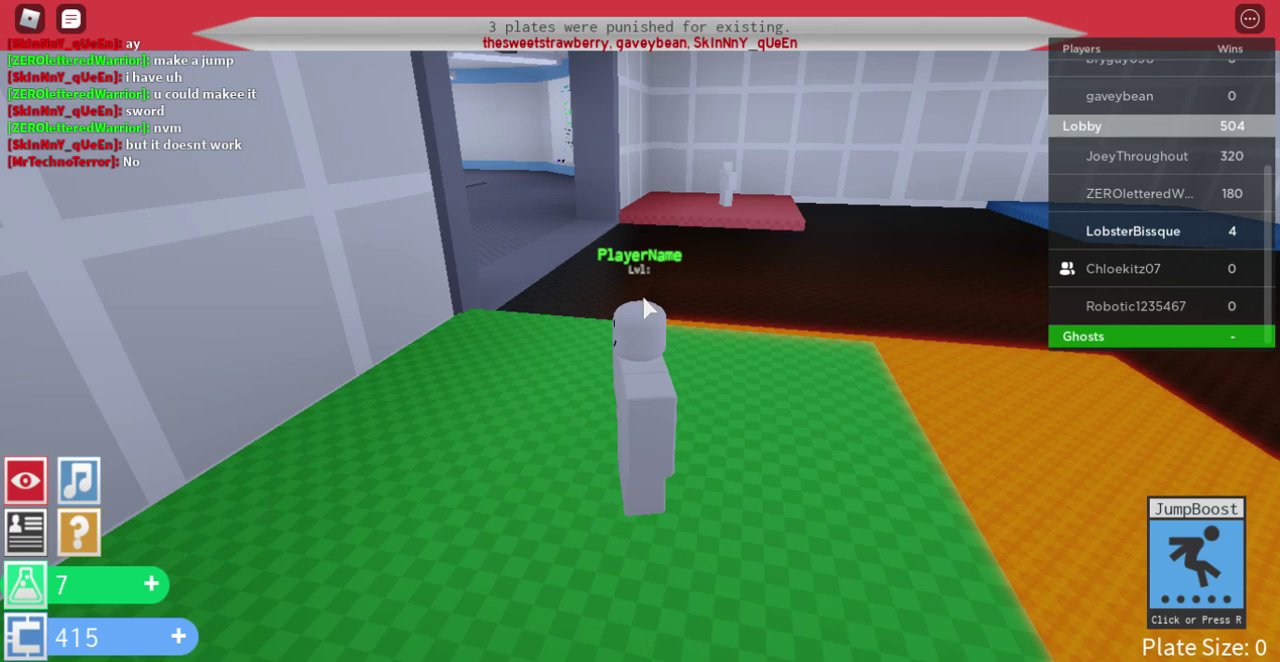
key("w")
key("d")
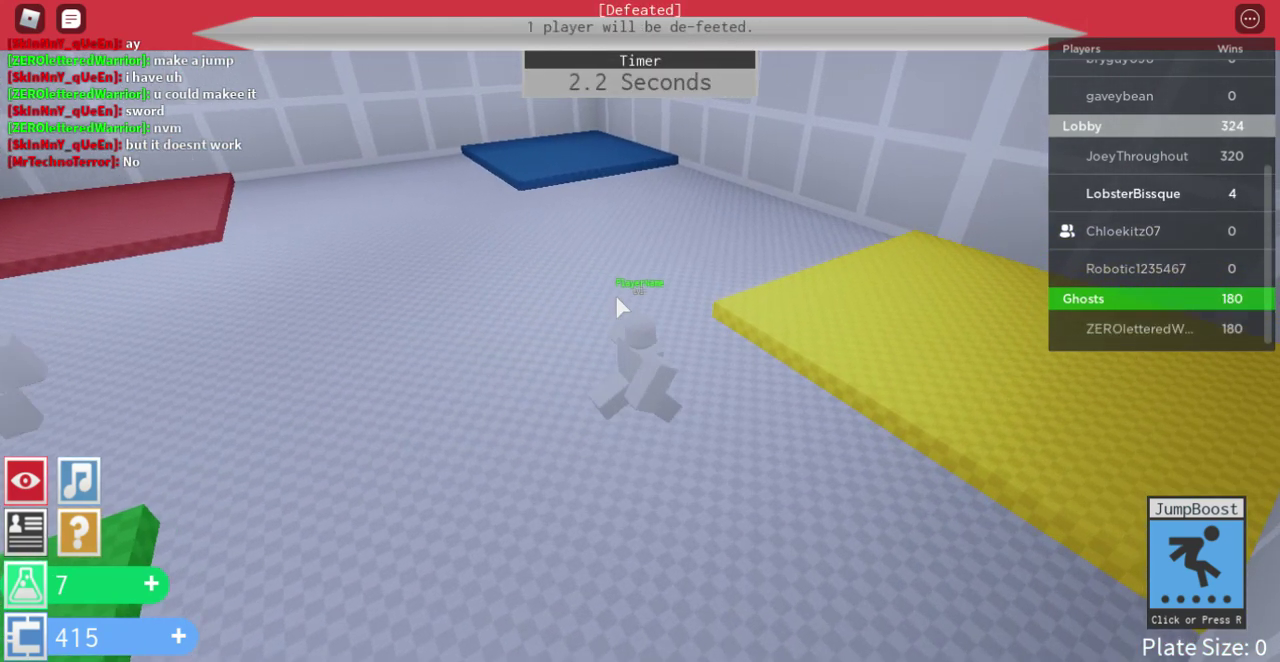
key("d")
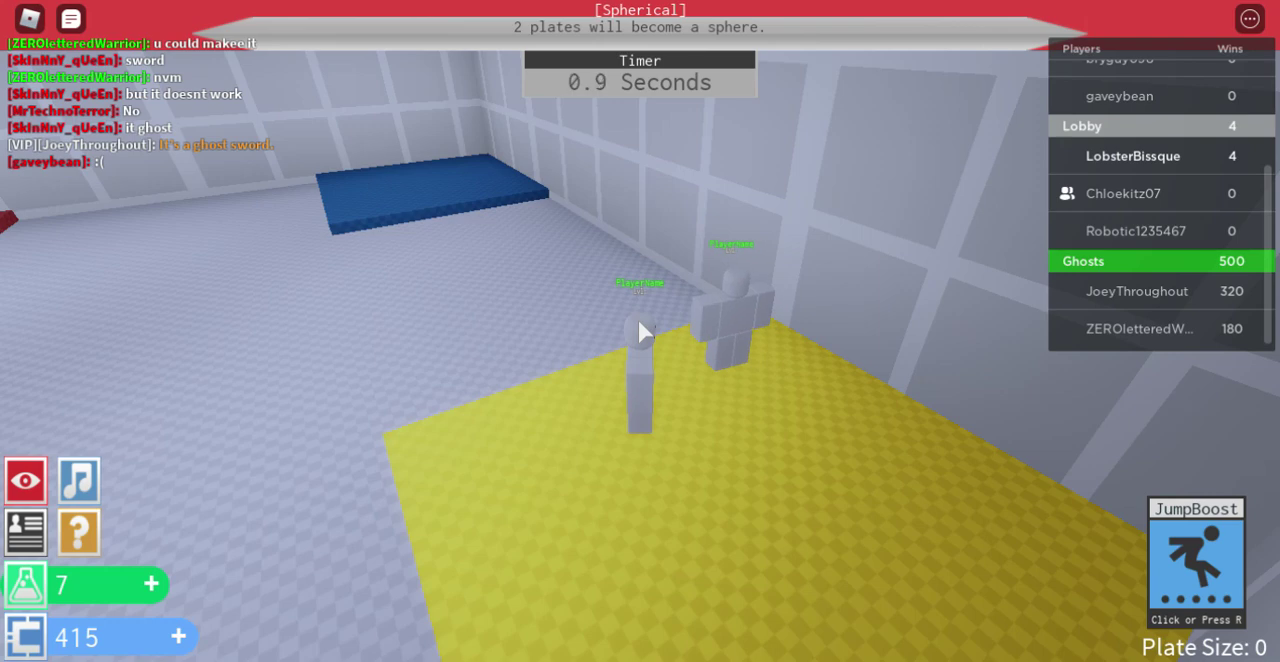
Swing around and walk back onto the green plate.
key("Left")
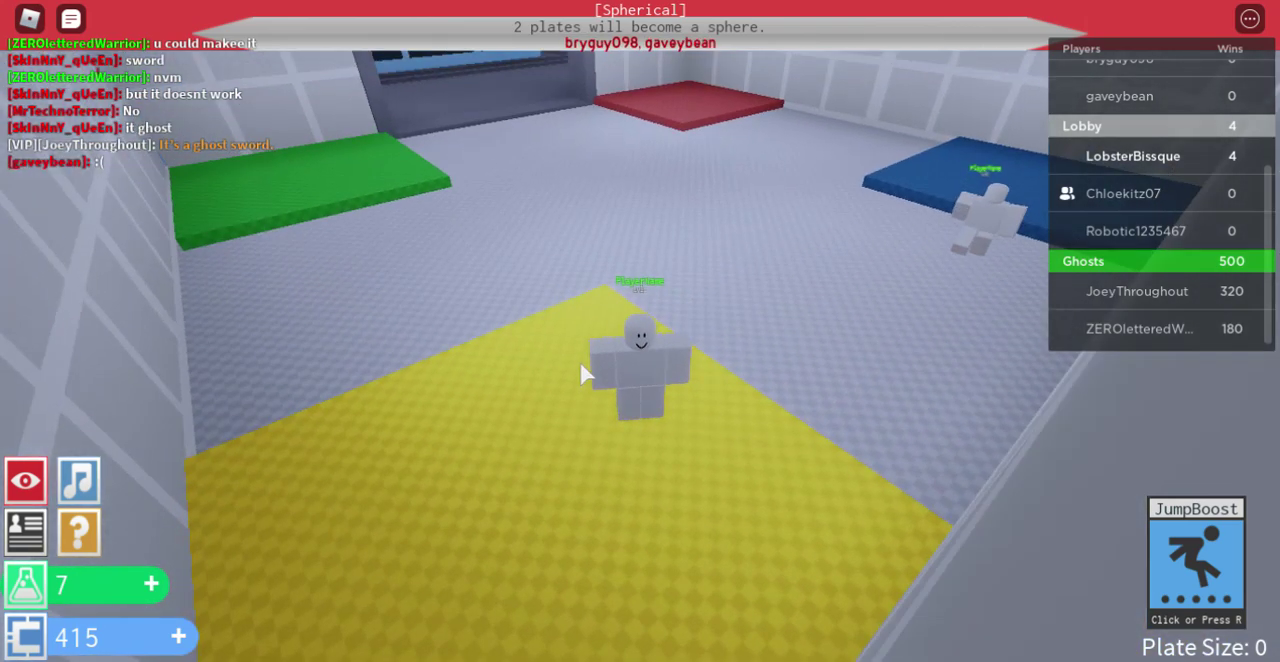
key("w")
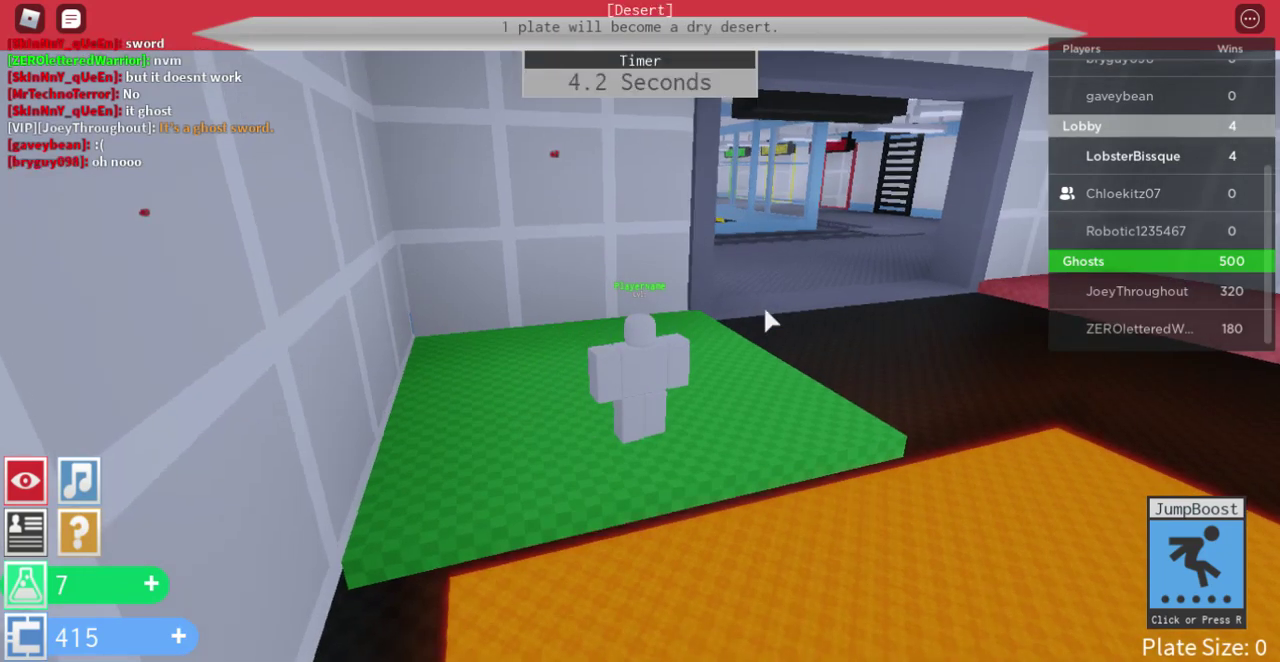
key("Left")
Move from the yellow plate area onto the blue plate.
key("Right")
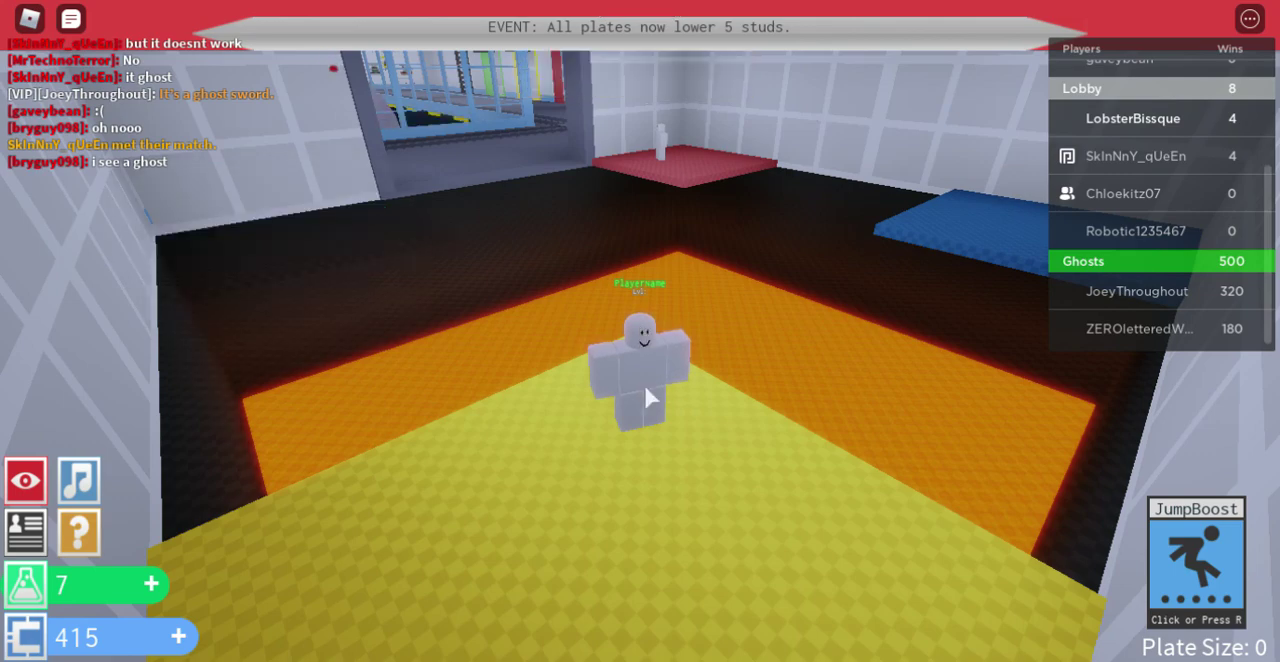
key("s")
scroll(644, 340, "up", 3)
scroll(644, 336, "up", 3)
scroll(643, 331, "up", 2)
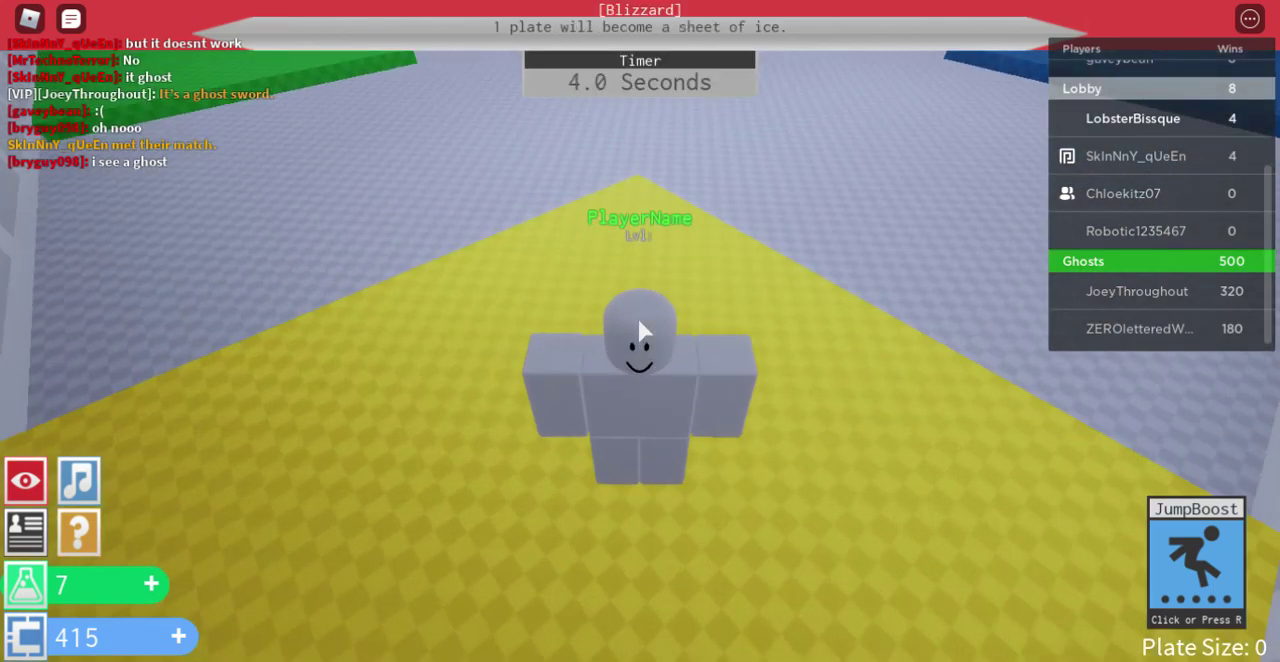
key("w")
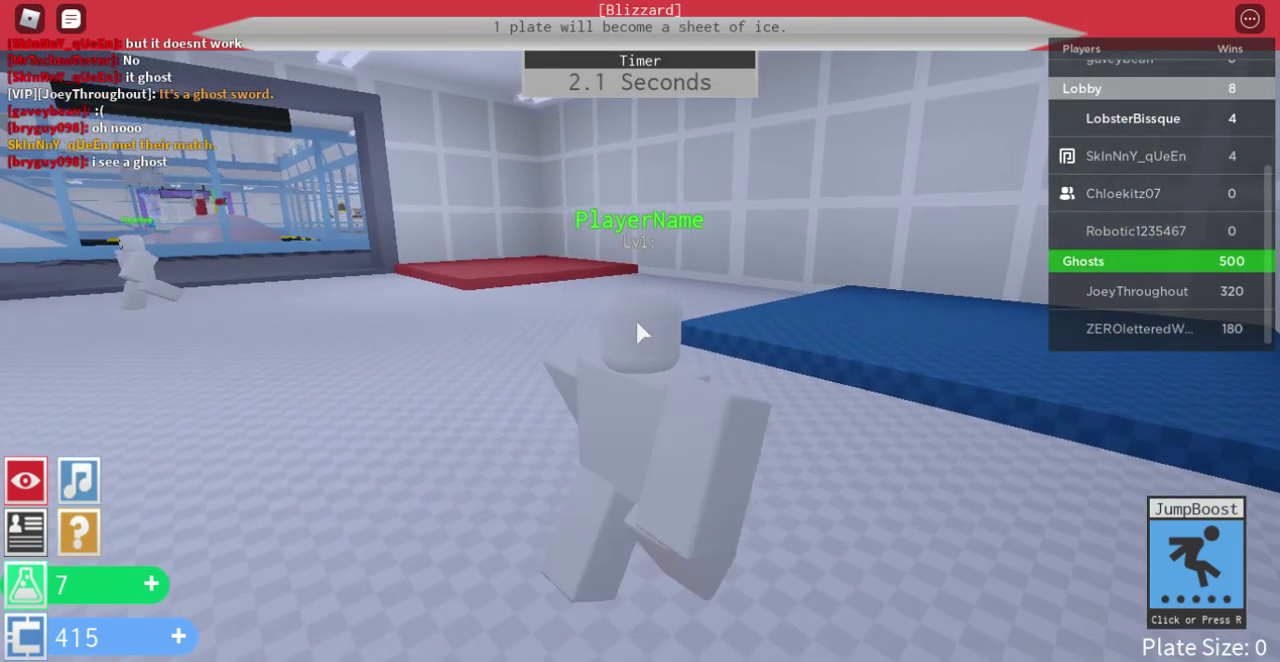
key("s")
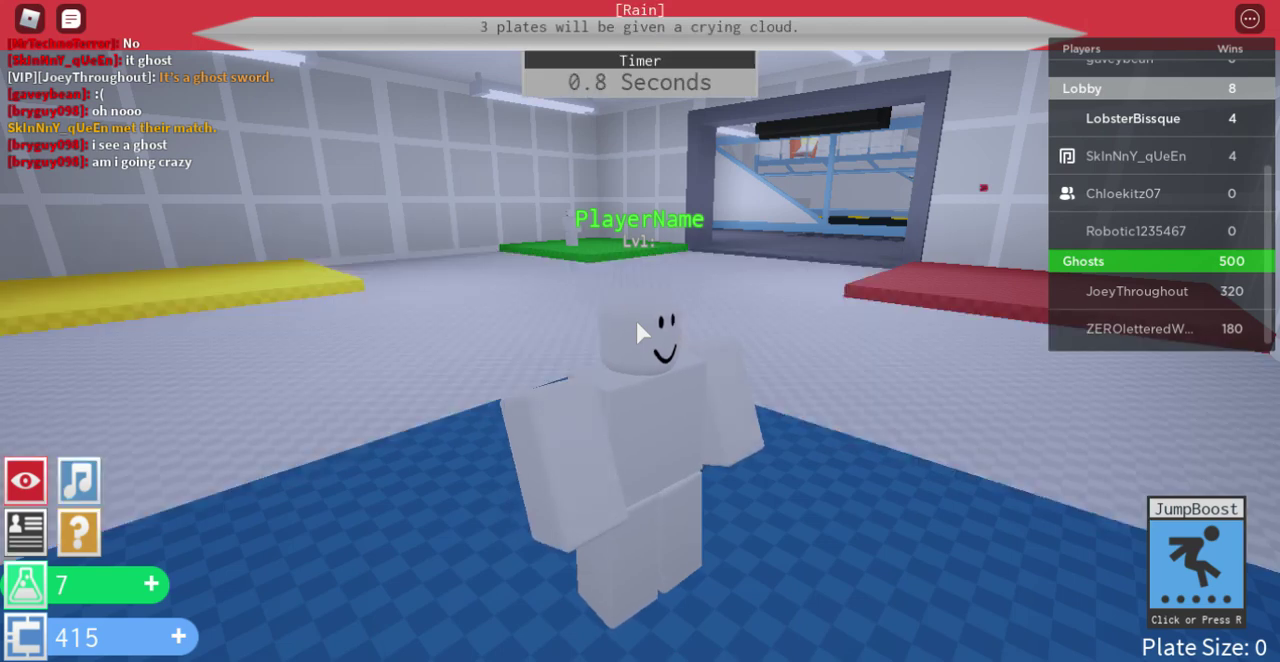
Settle on the red plate and swing the view across the arena.
key("w")
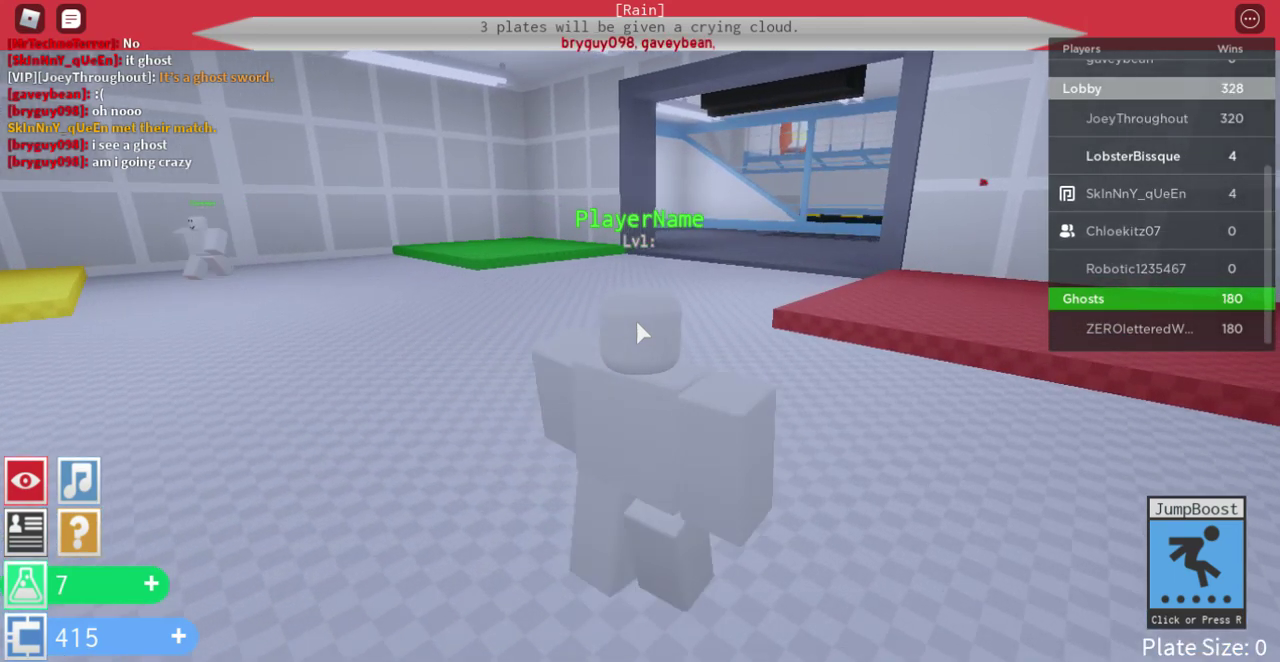
key("s")
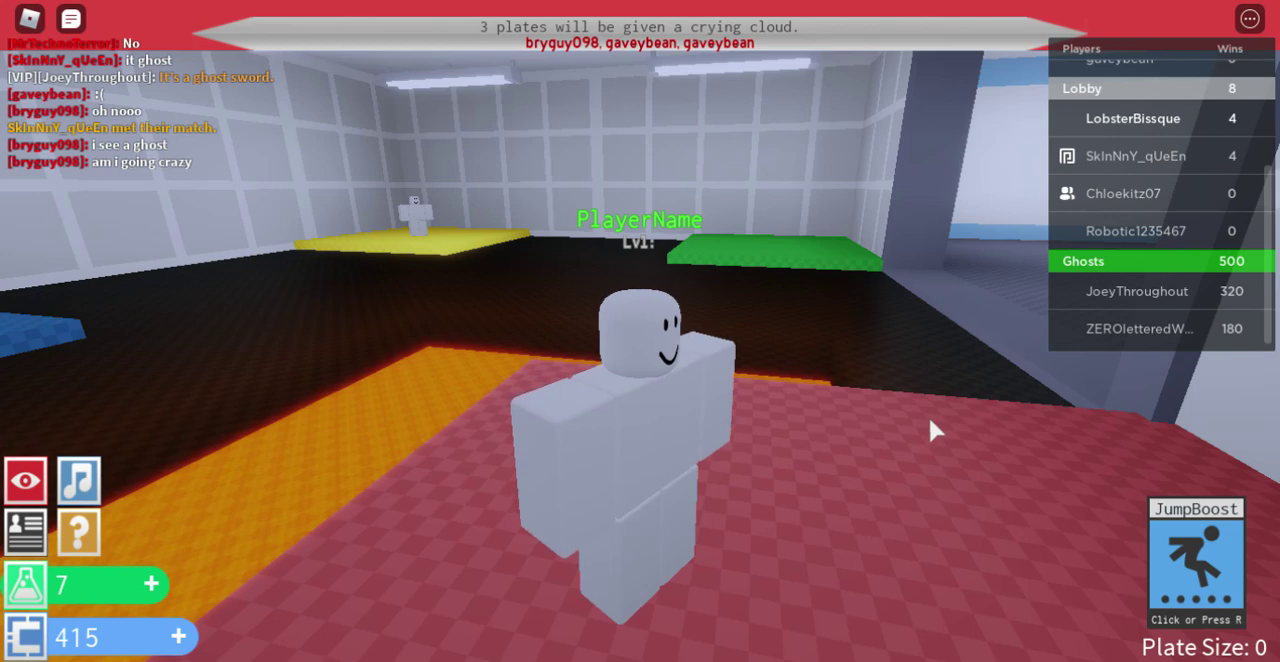
left_click_drag(931, 428, 706, 371)
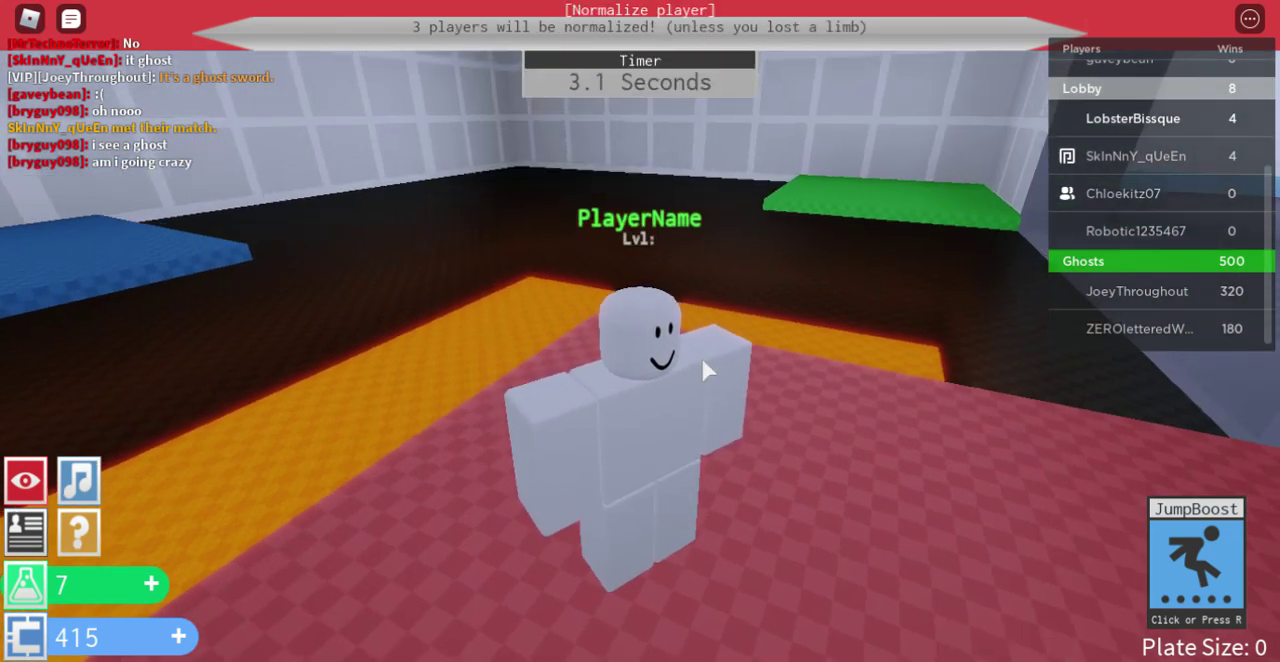
key("w")
Walk onto the green plate and look around the red, blue and yellow platforms.
key("s")
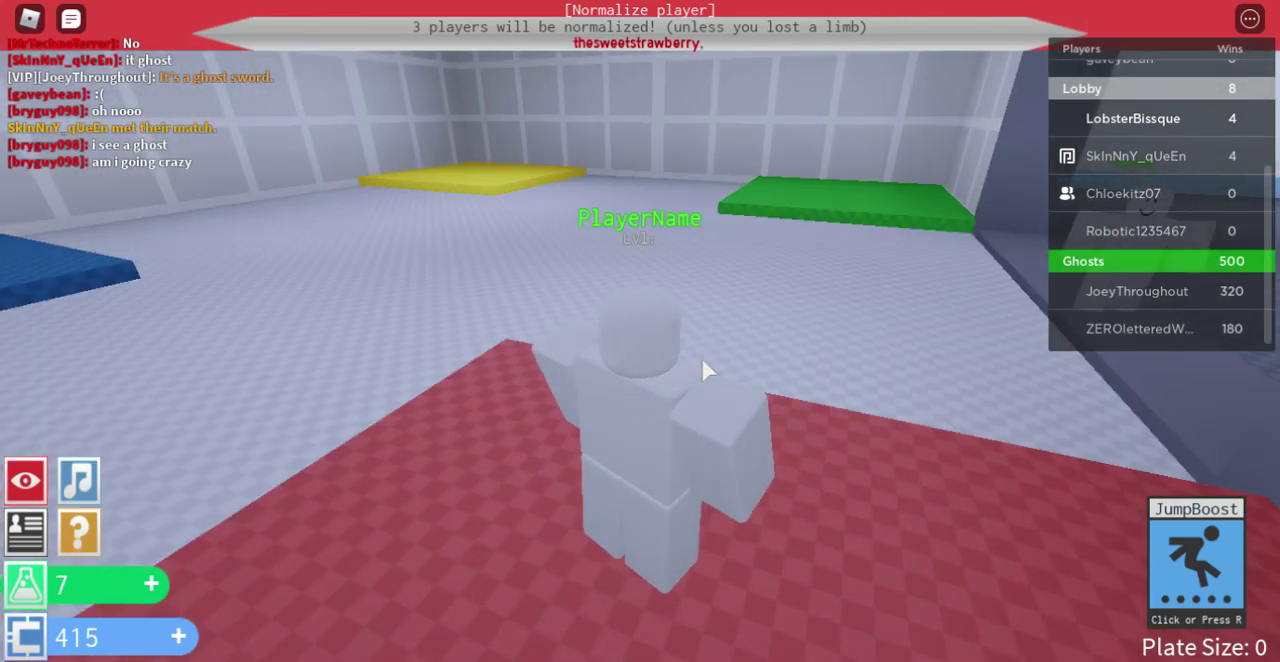
key("s")
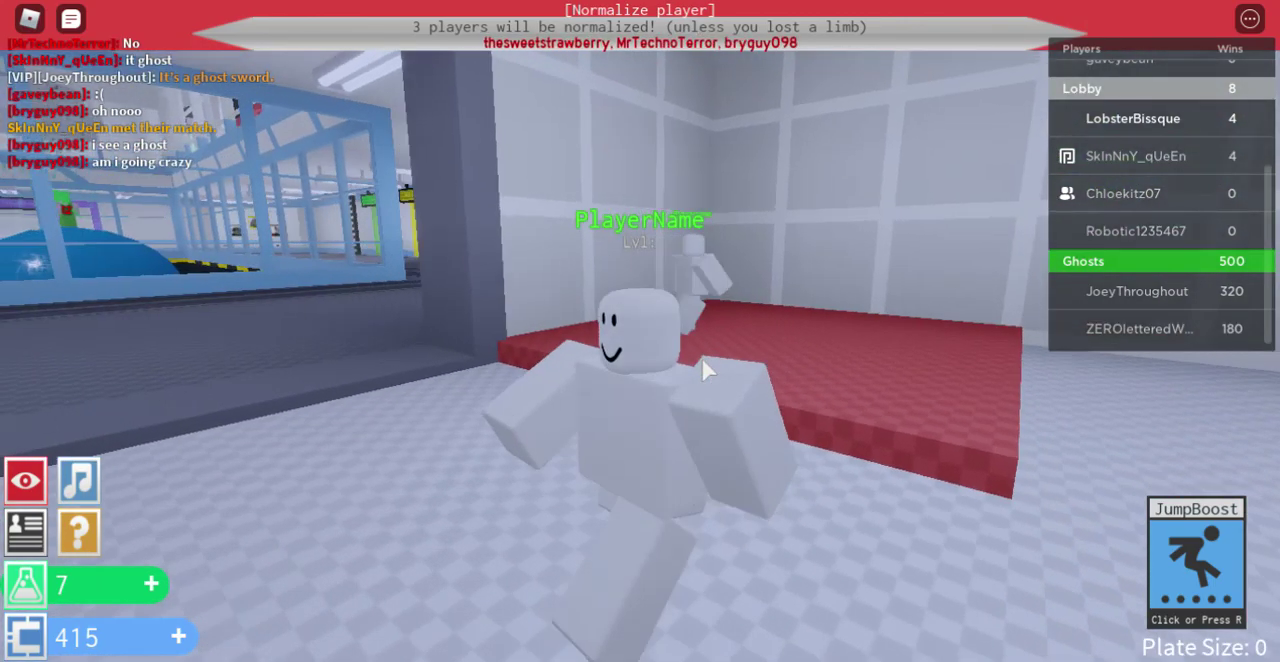
key("s")
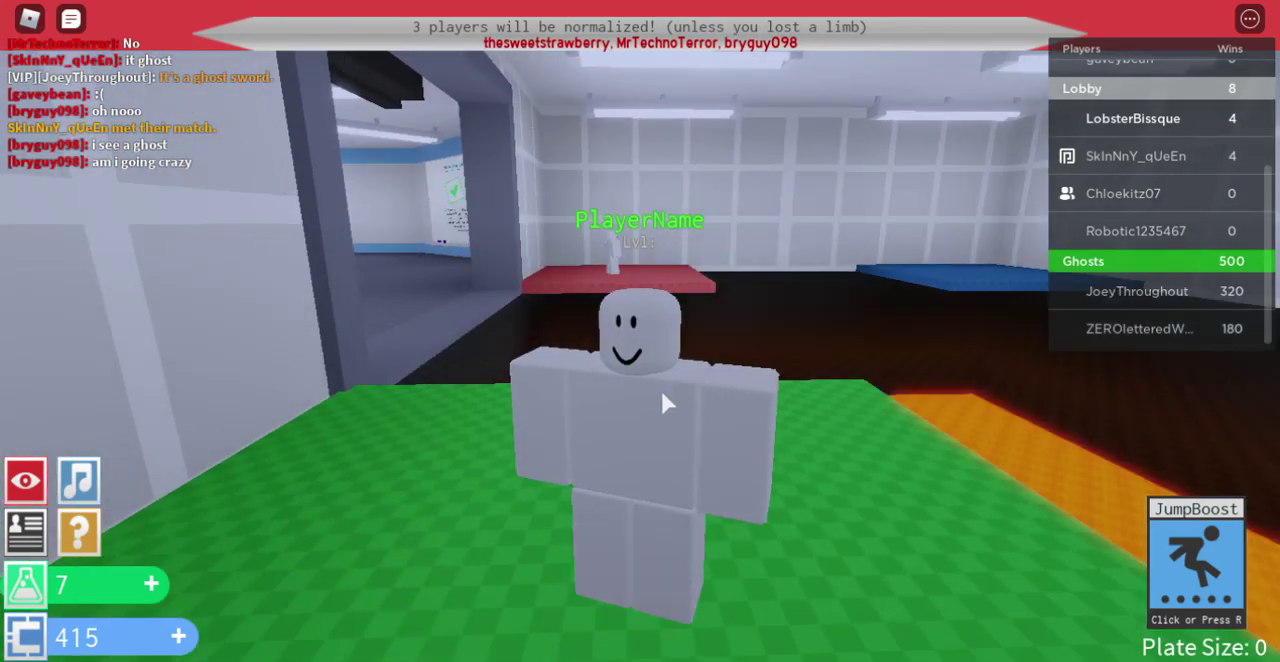
key("w")
key("s")
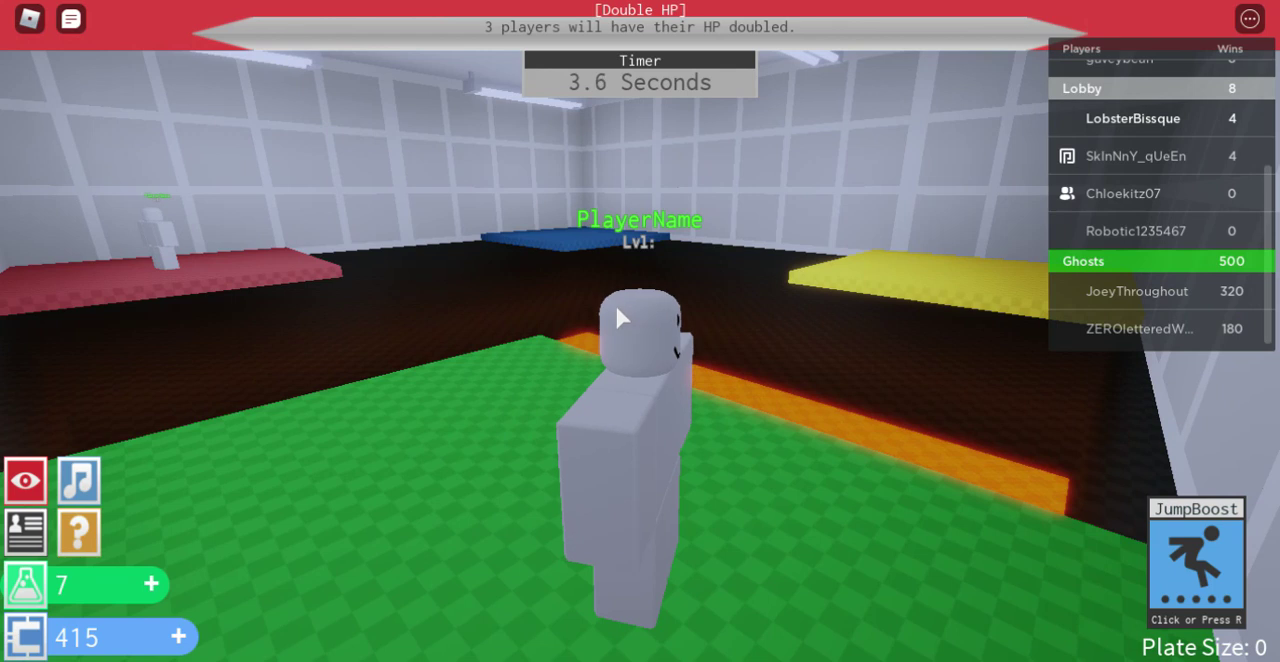
key("d")
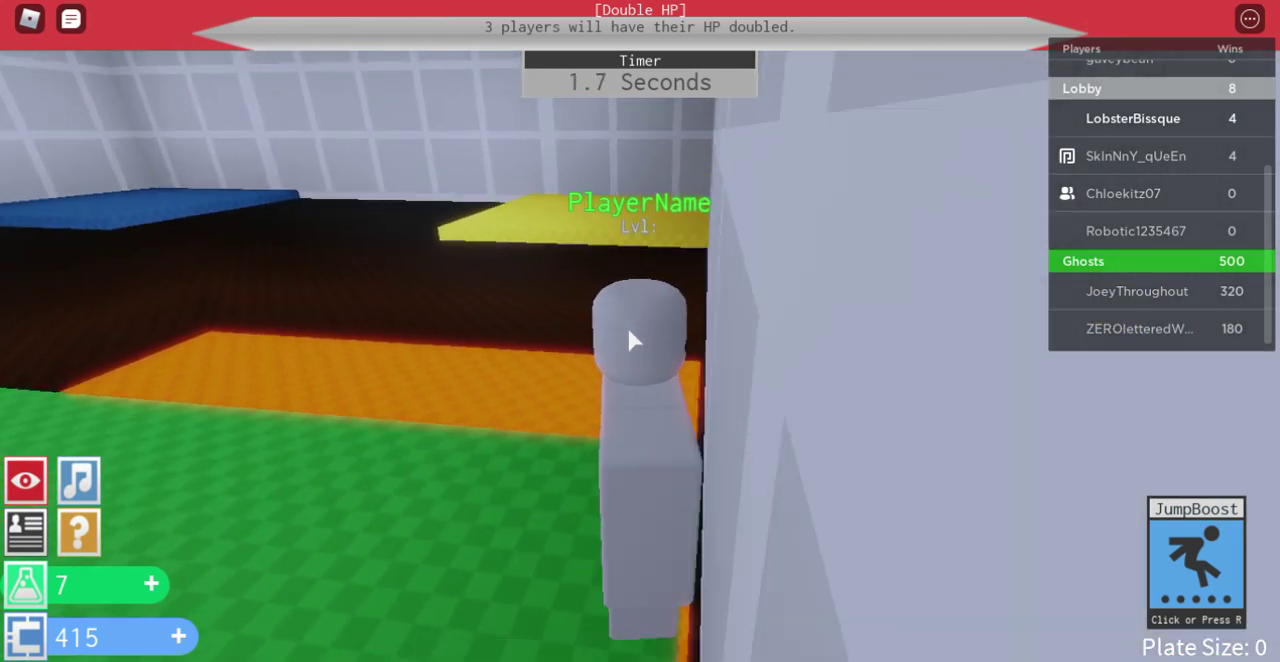
scroll(630, 340, "up", 2)
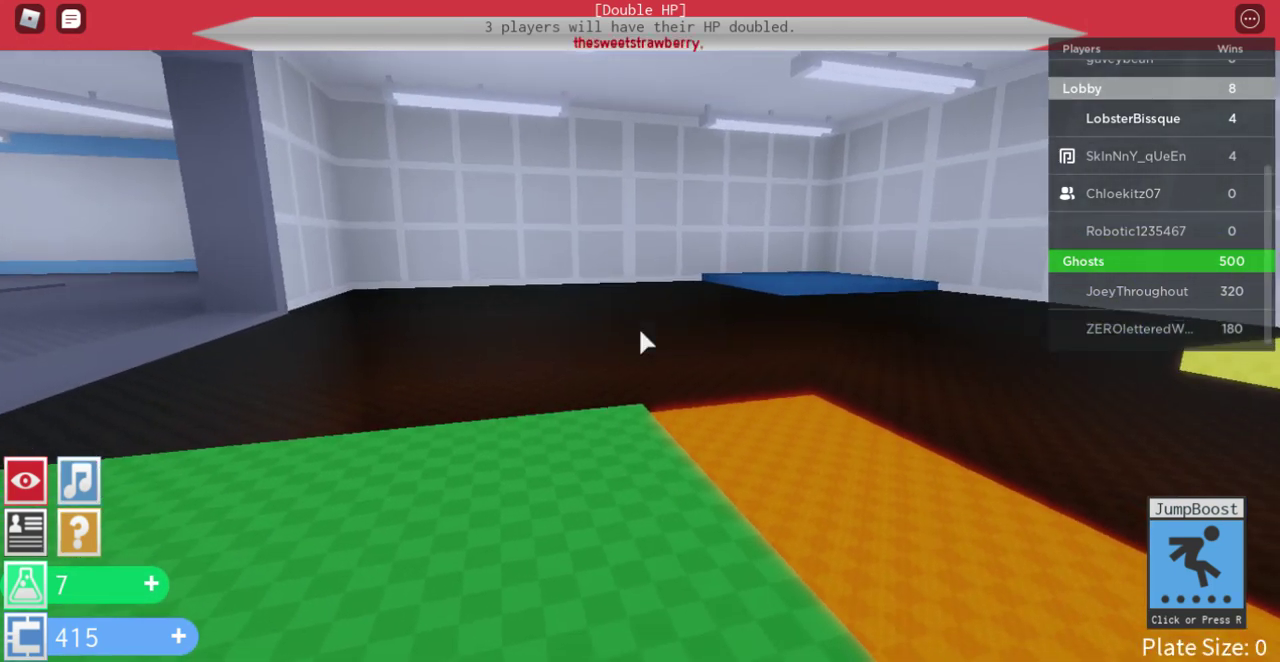
Jump and move past the yellow plate across to the green plate.
key("w")
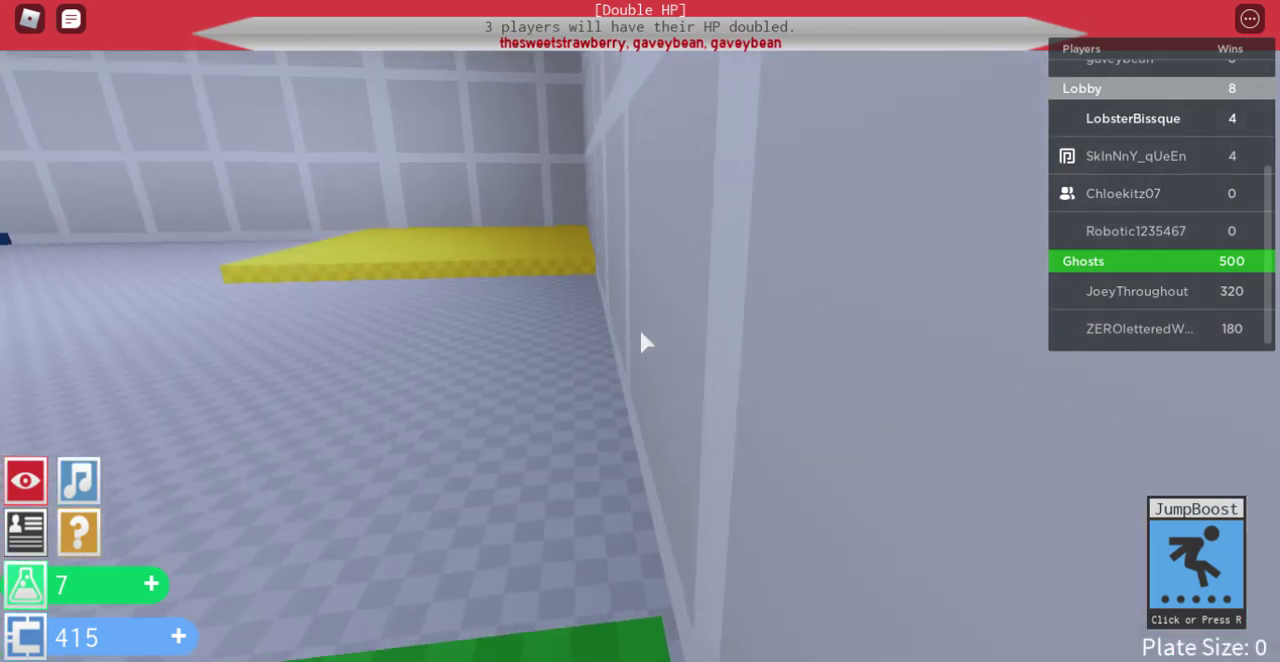
scroll(643, 341, "down", 3)
key("w")
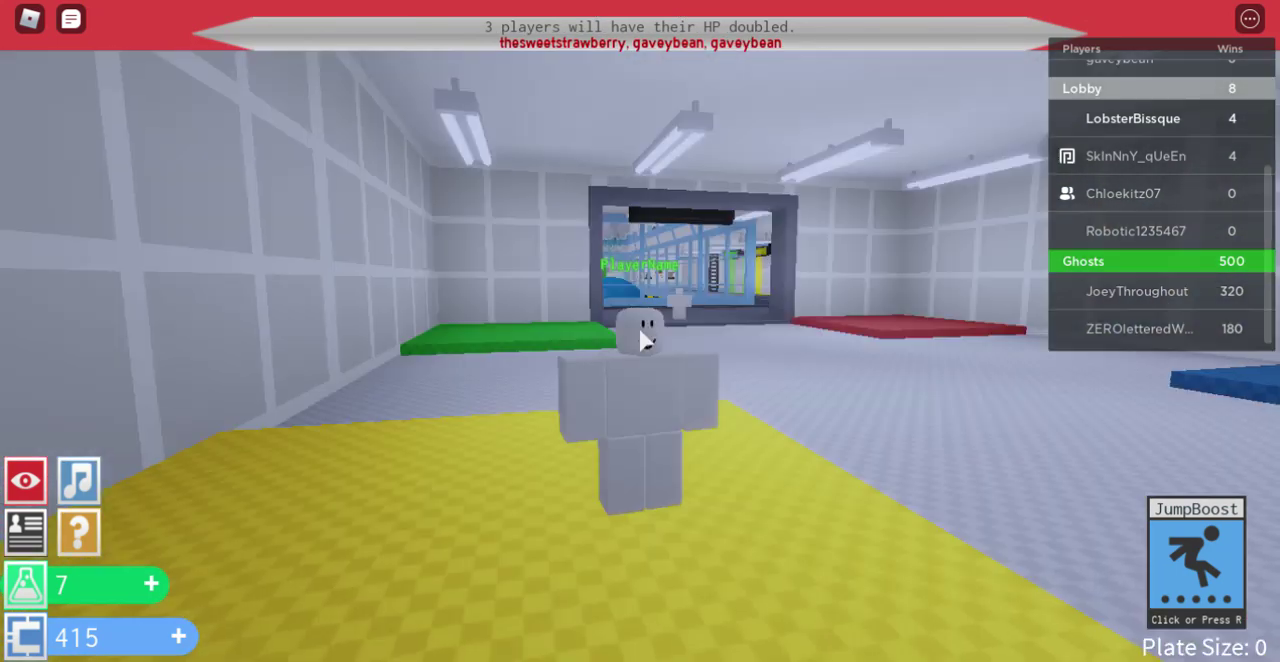
scroll(643, 341, "up", 5)
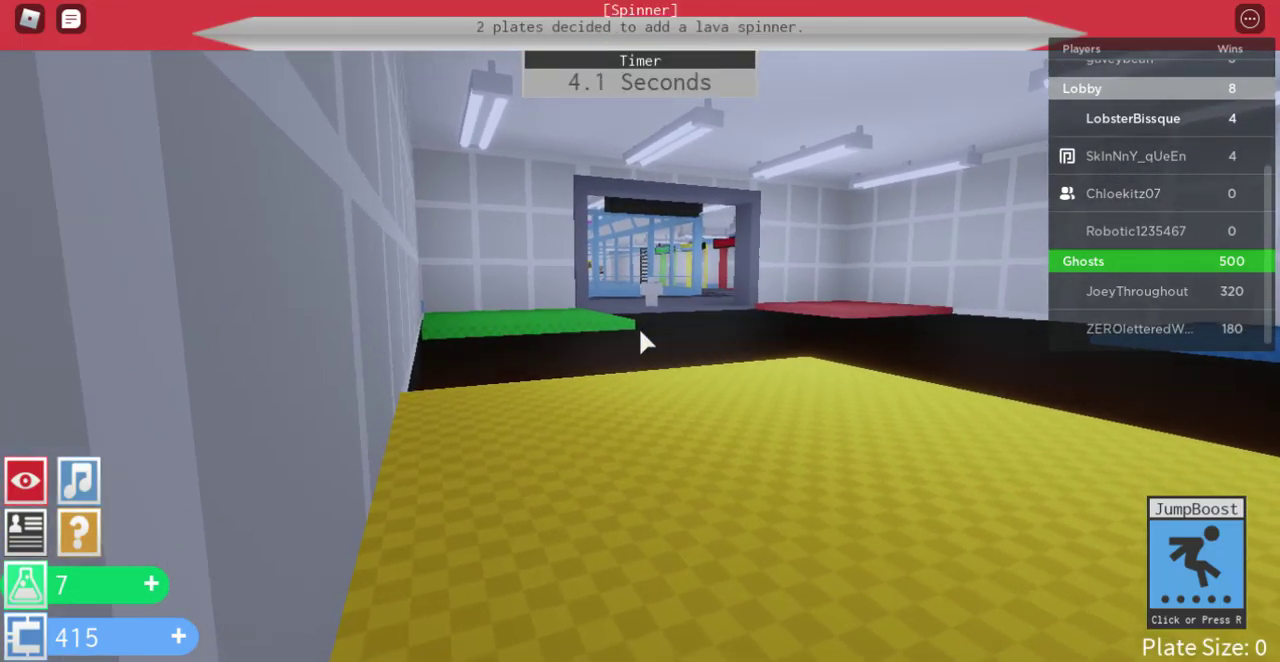
key("space")
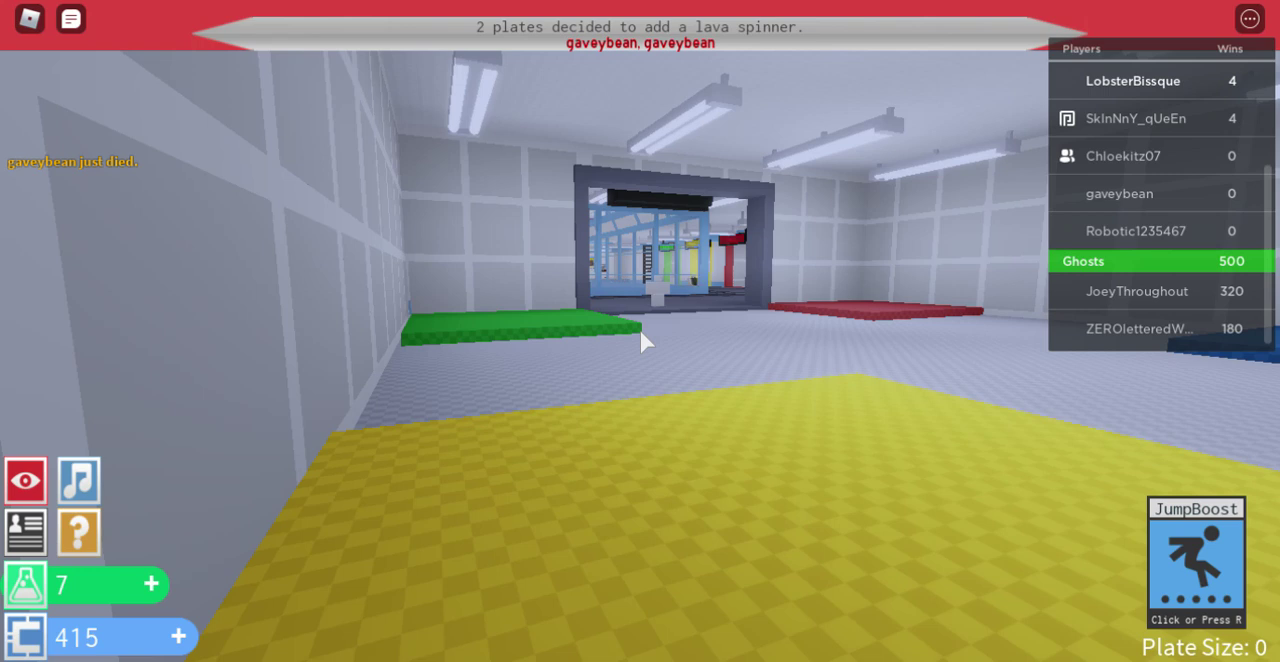
key("w")
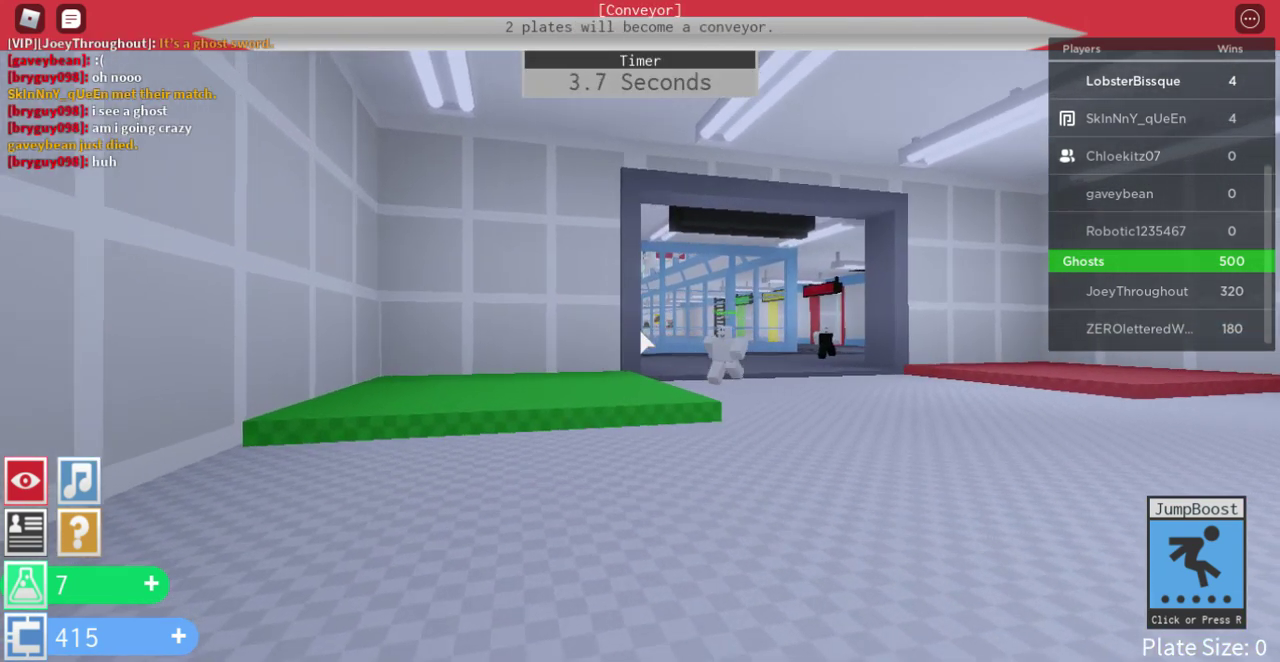
key("w")
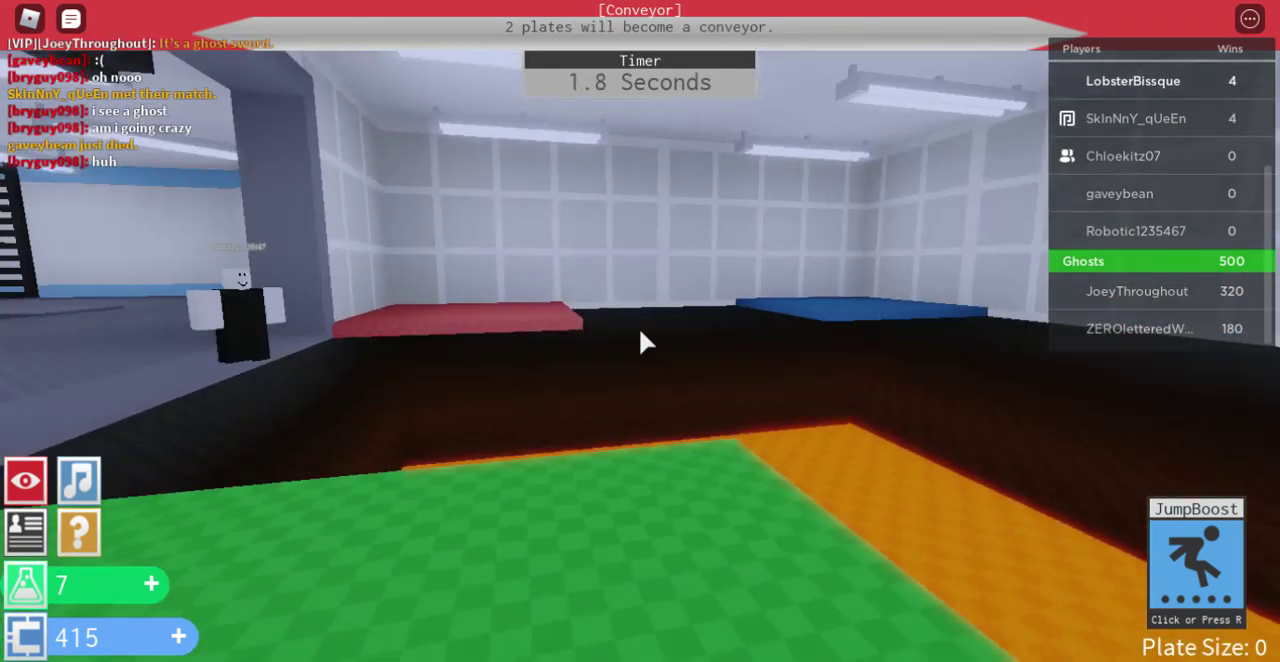
Move onto the orange plate, checking the red, blue and green plates.
key("Left")
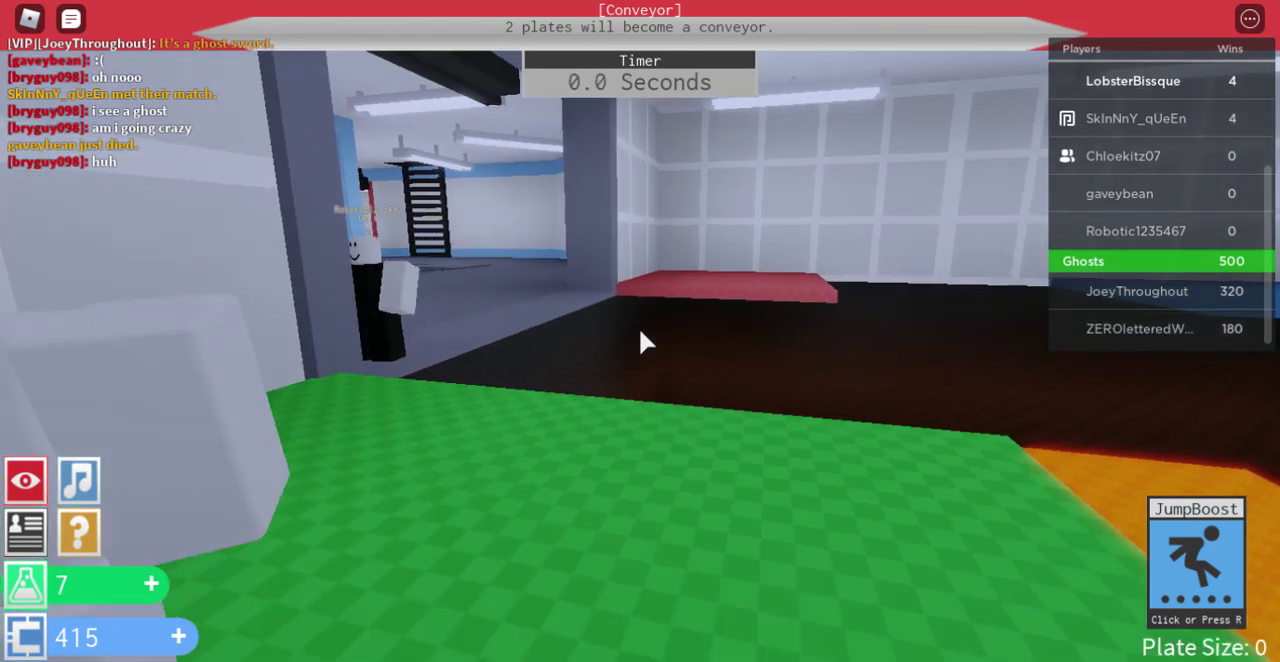
key("Right")
key("Left")
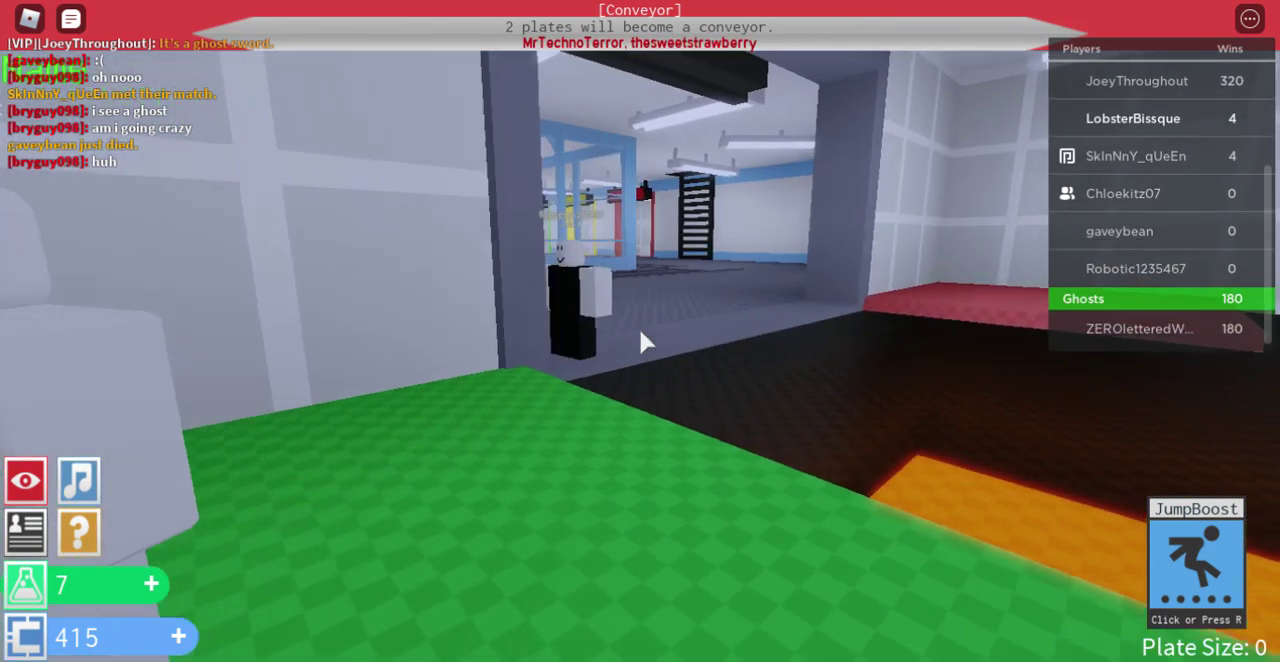
key("Right")
key("w")
key("Left")
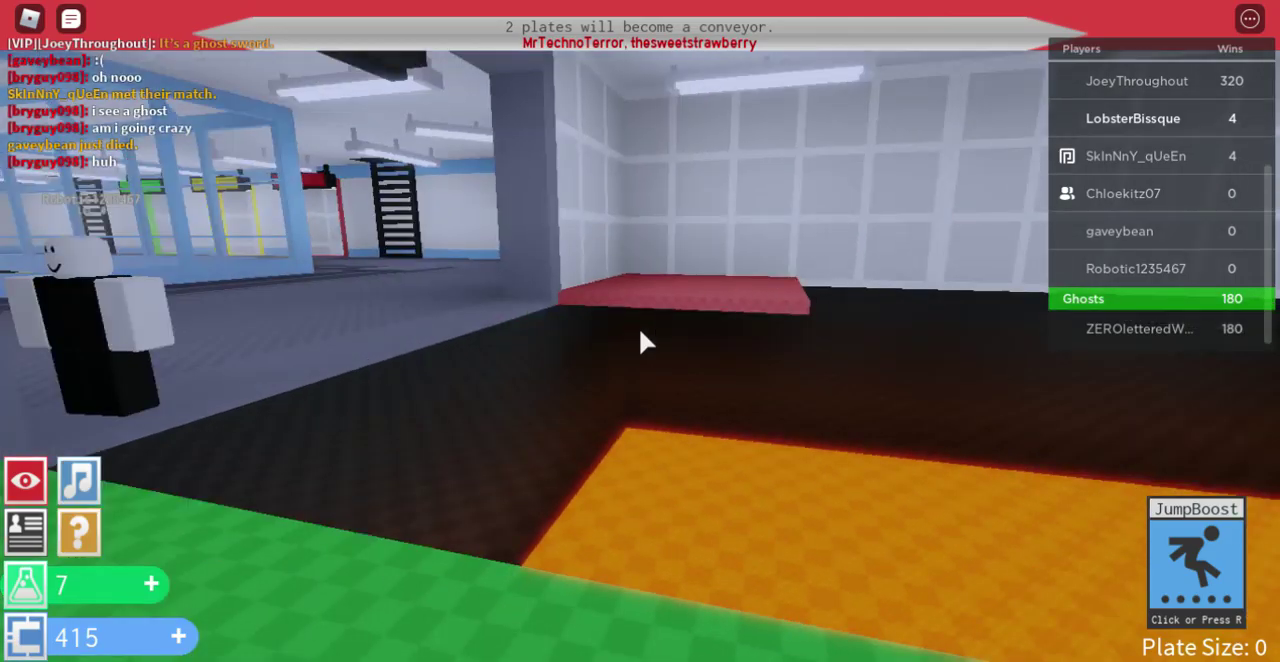
key("w")
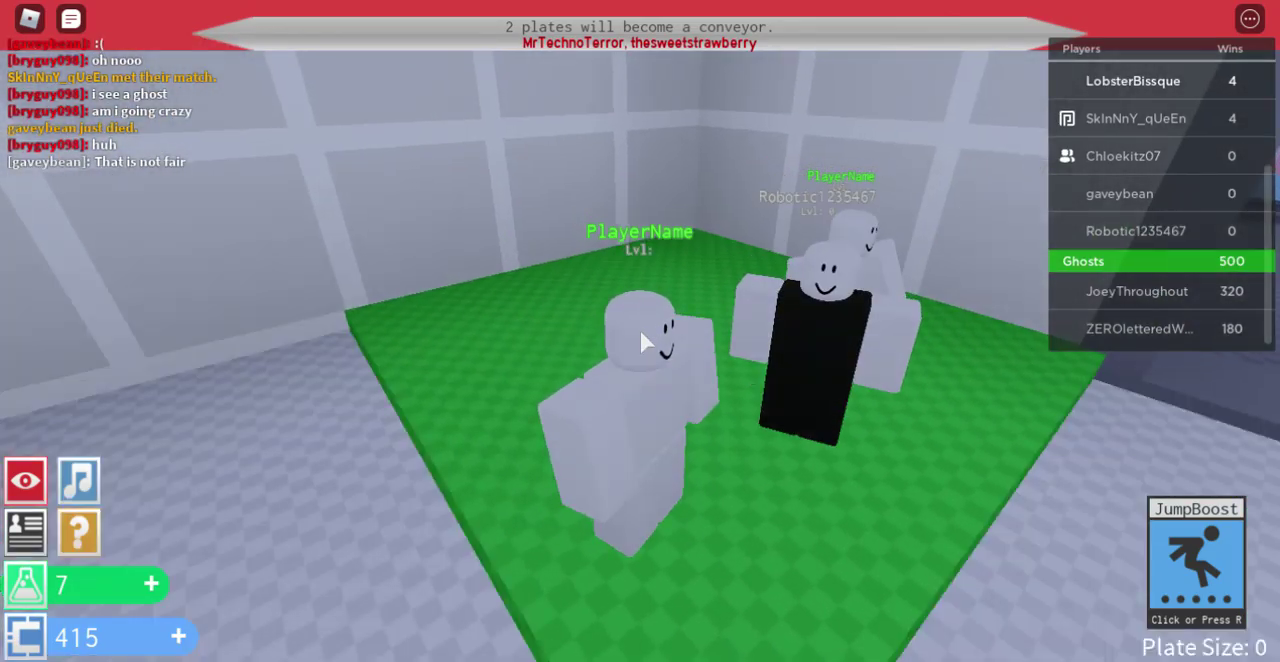
Leave the green plate and get onto the yellow plate before the lava.
key("s")
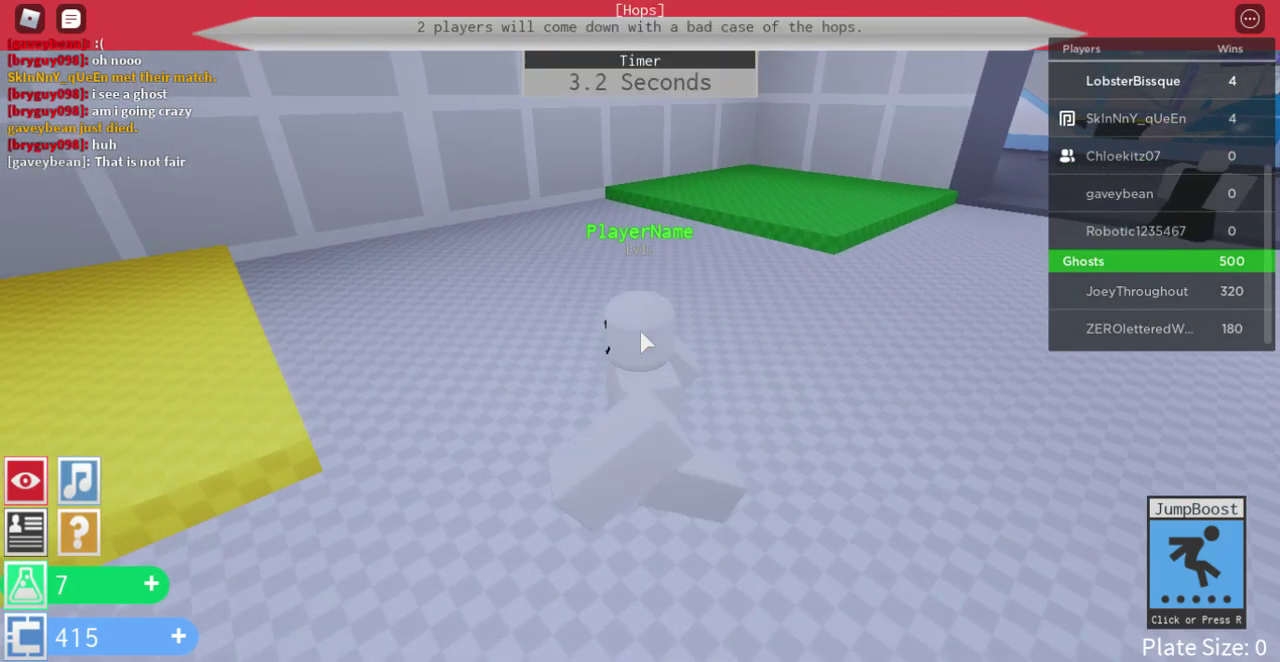
key("Right")
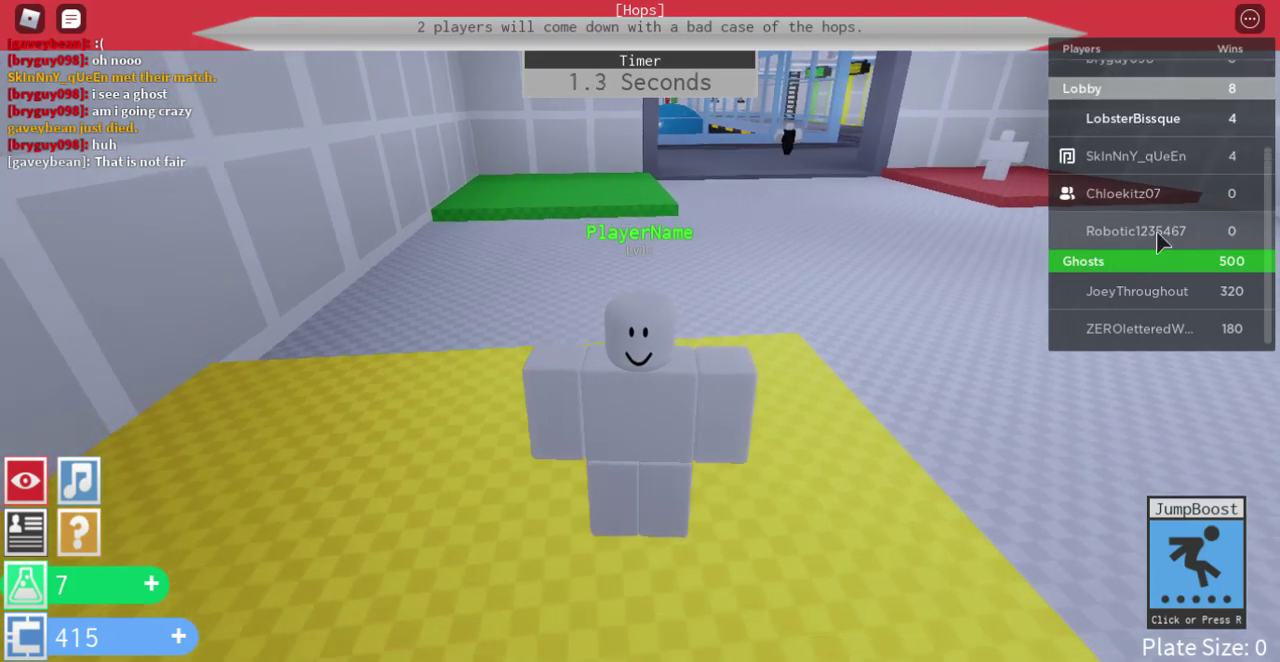
key("w")
key("s")
key("w")
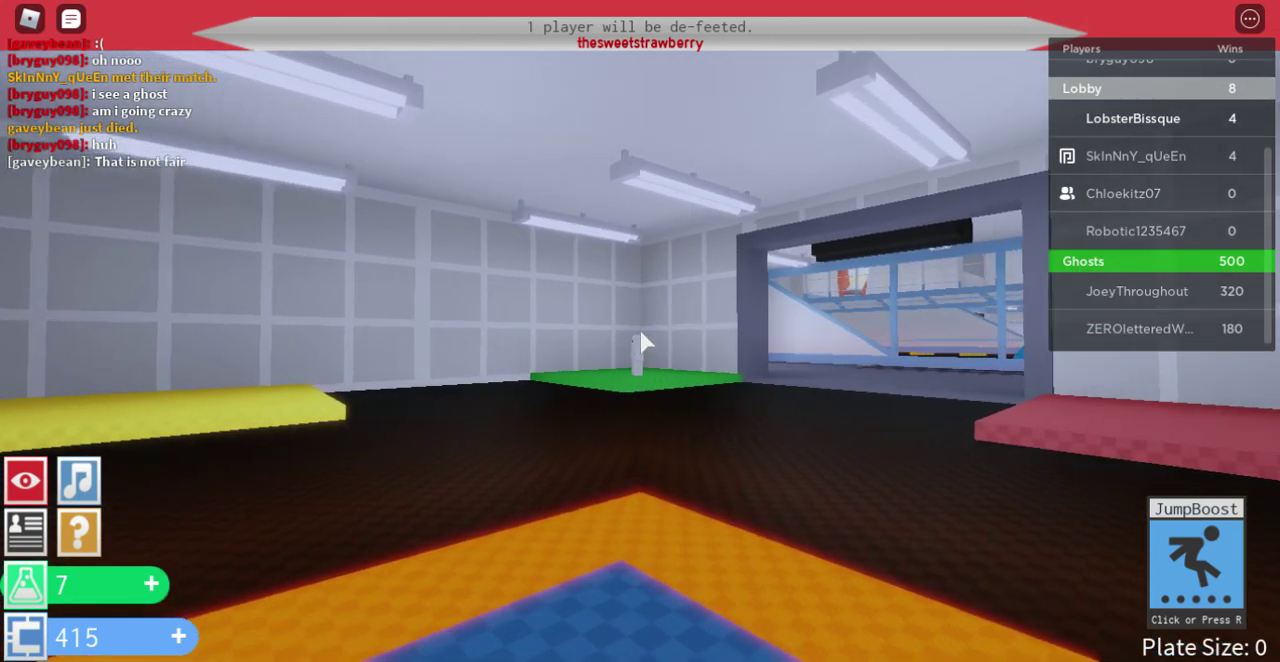
scroll(643, 342, "down", 5)
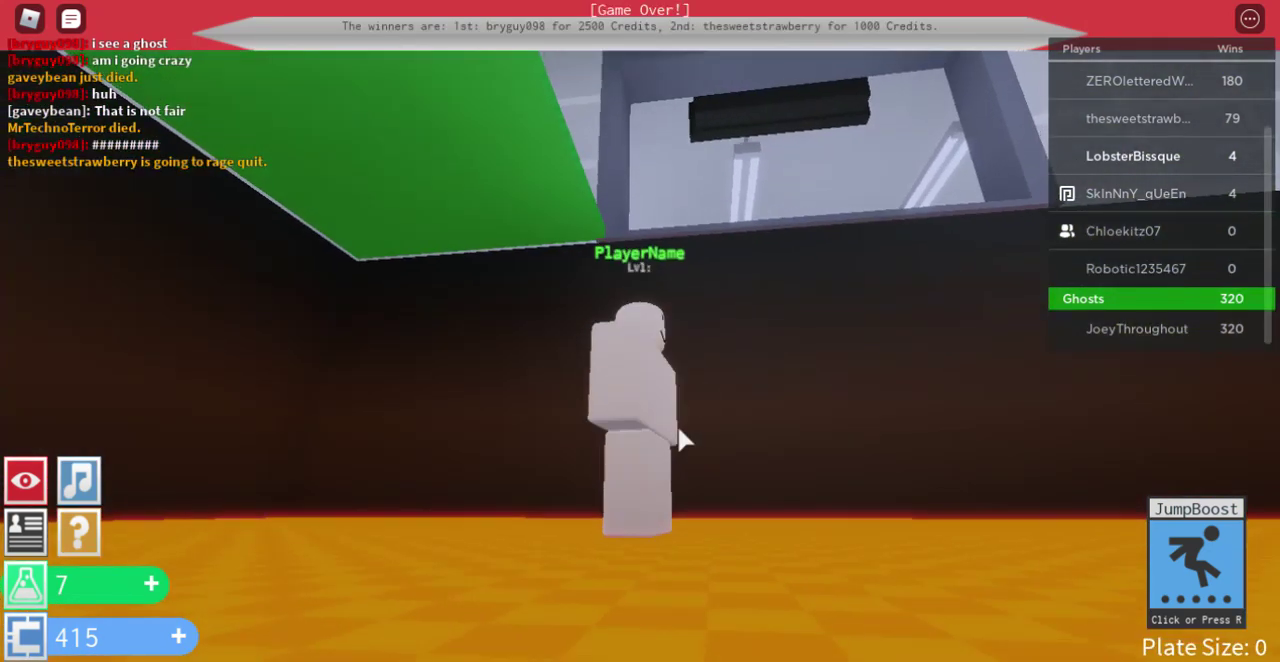
Walk past the blue plate toward the arena's grey doorway.
key("w")
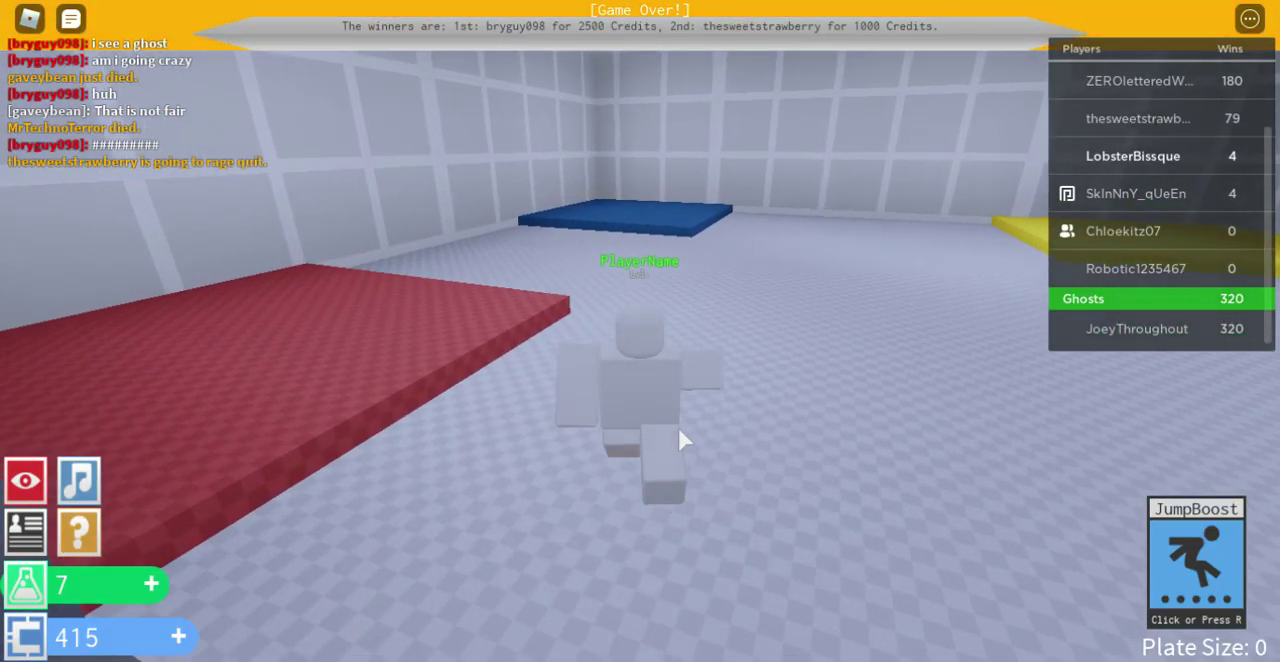
key("a")
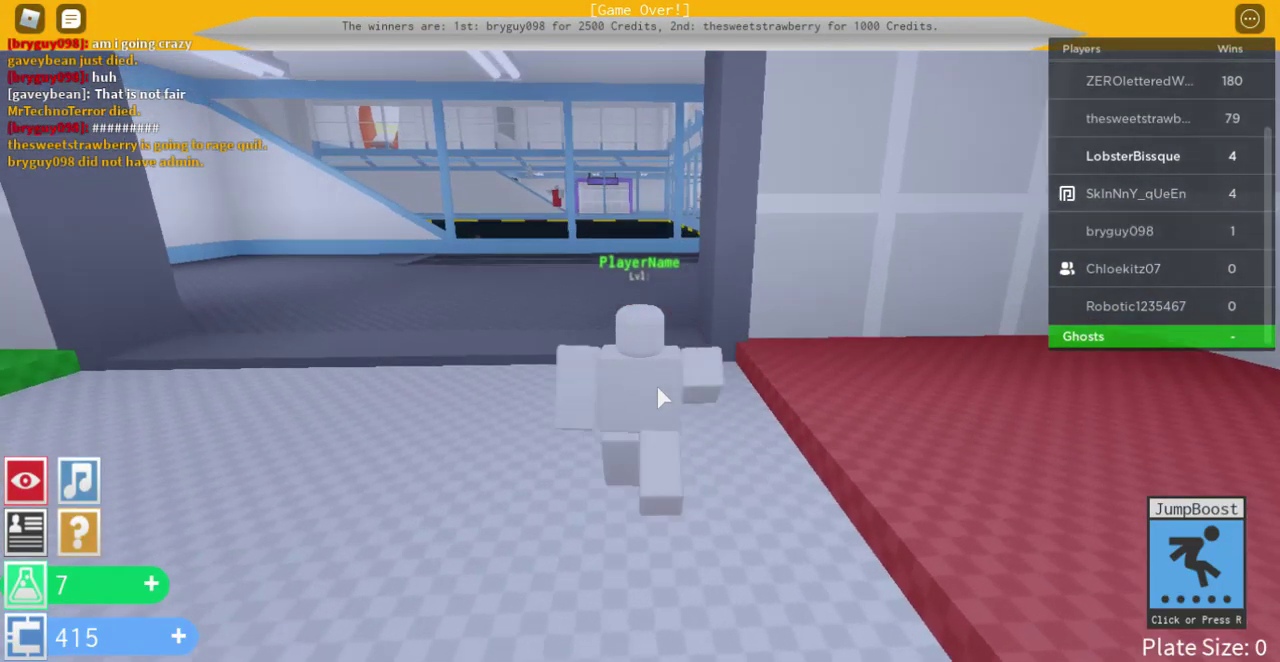
Cross the lab lobby and corridor, climb the black ladder, and enter the green PLAY room.
key("w")
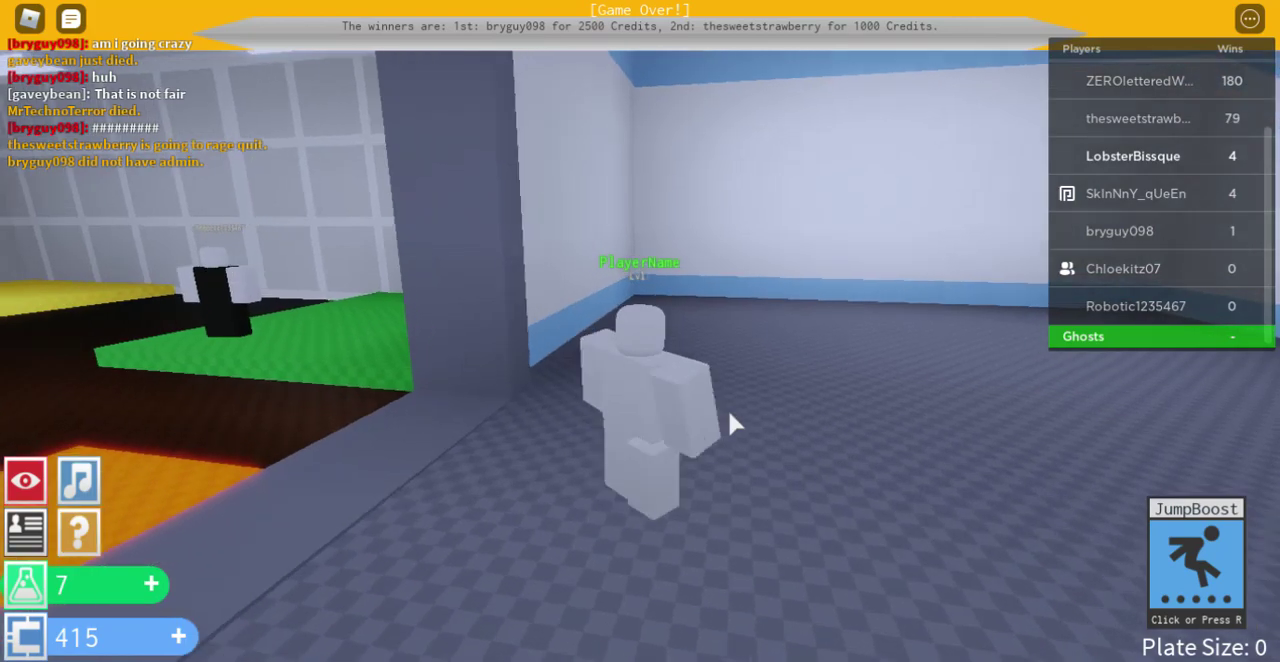
key("a")
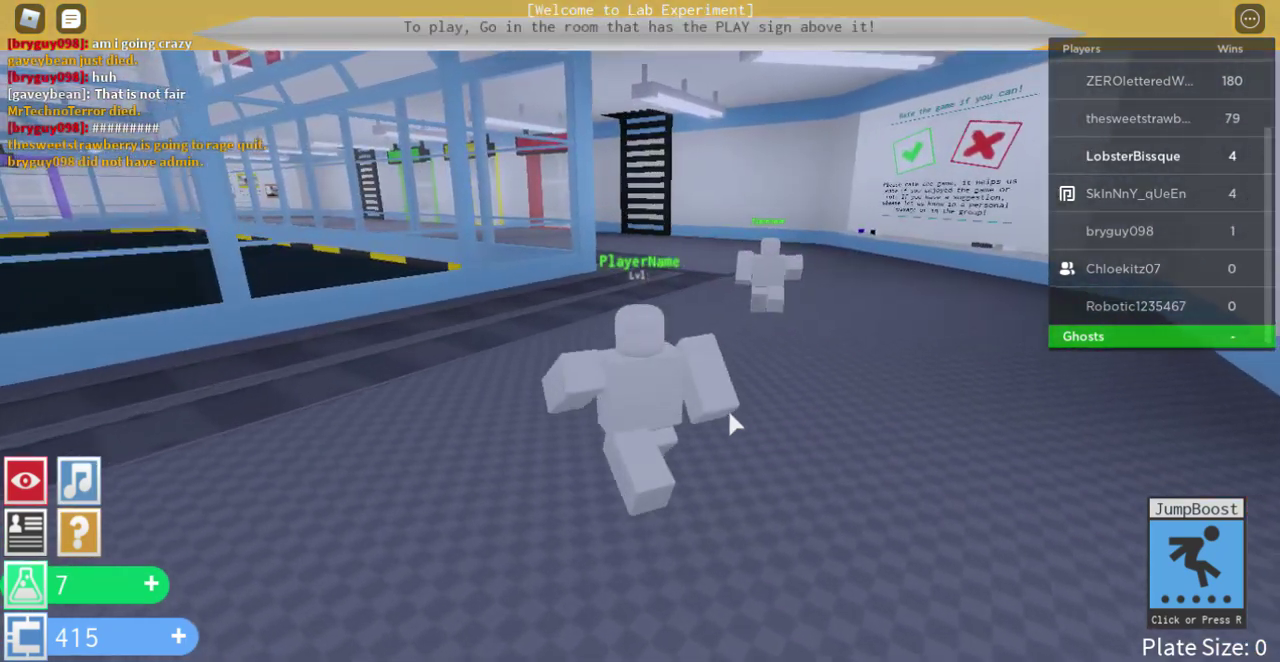
key("w")
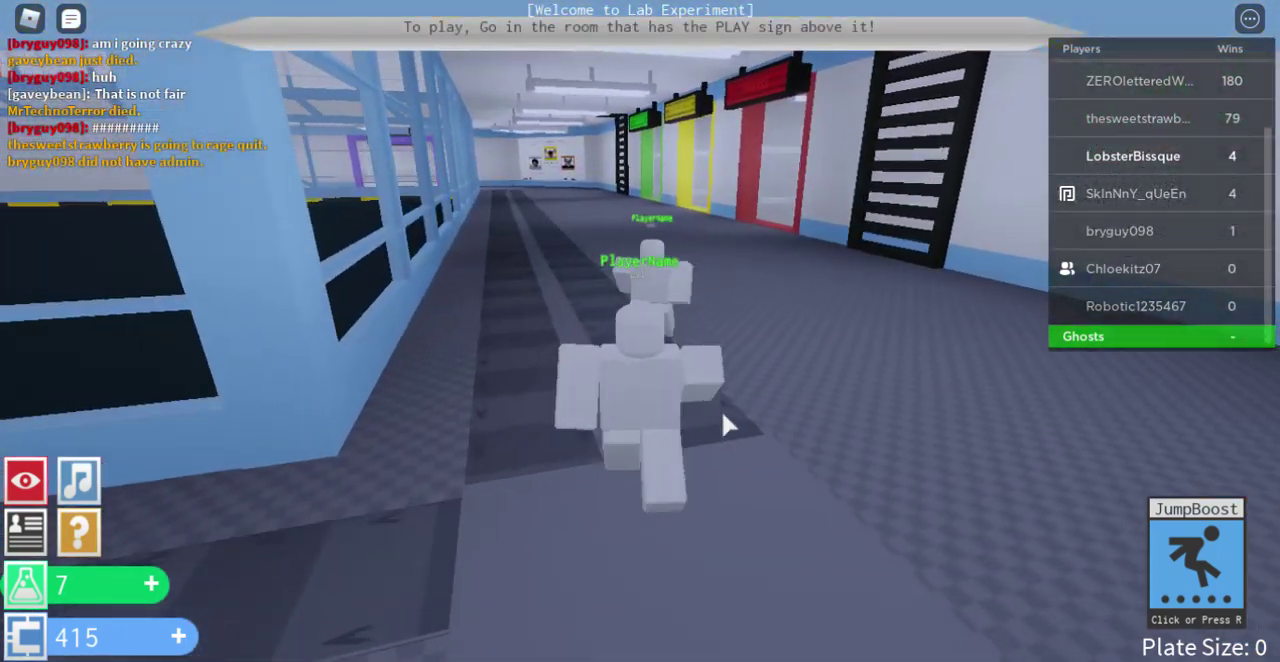
key("w")
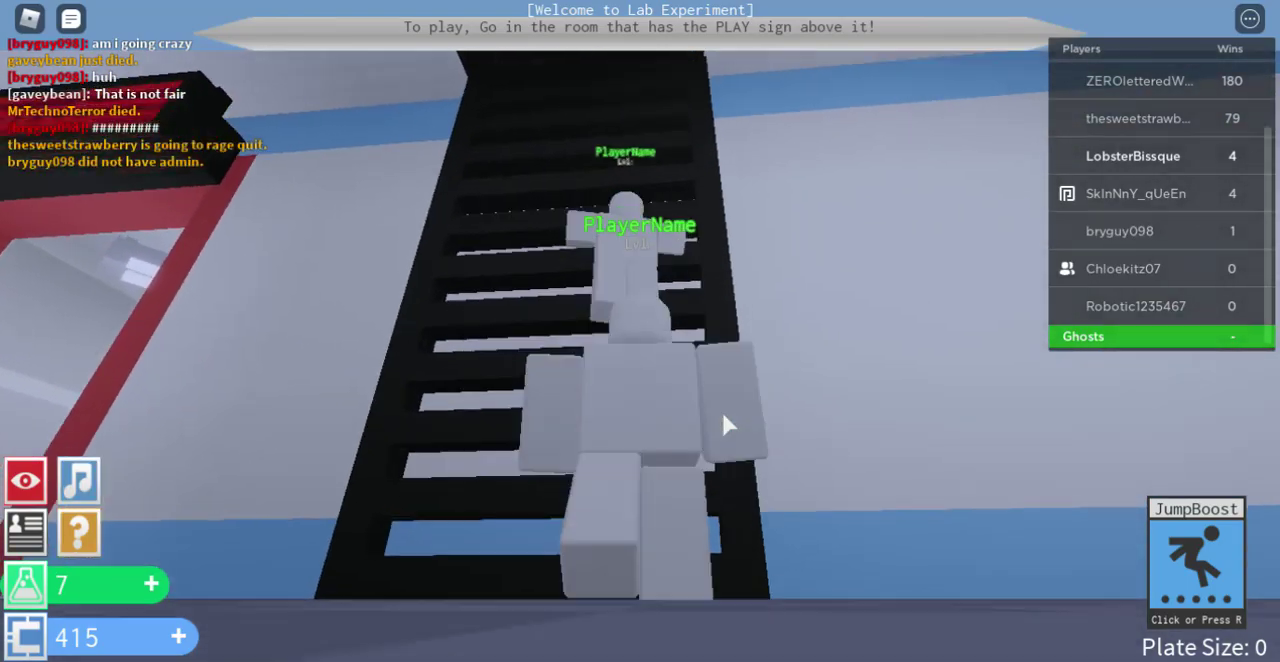
key("w")
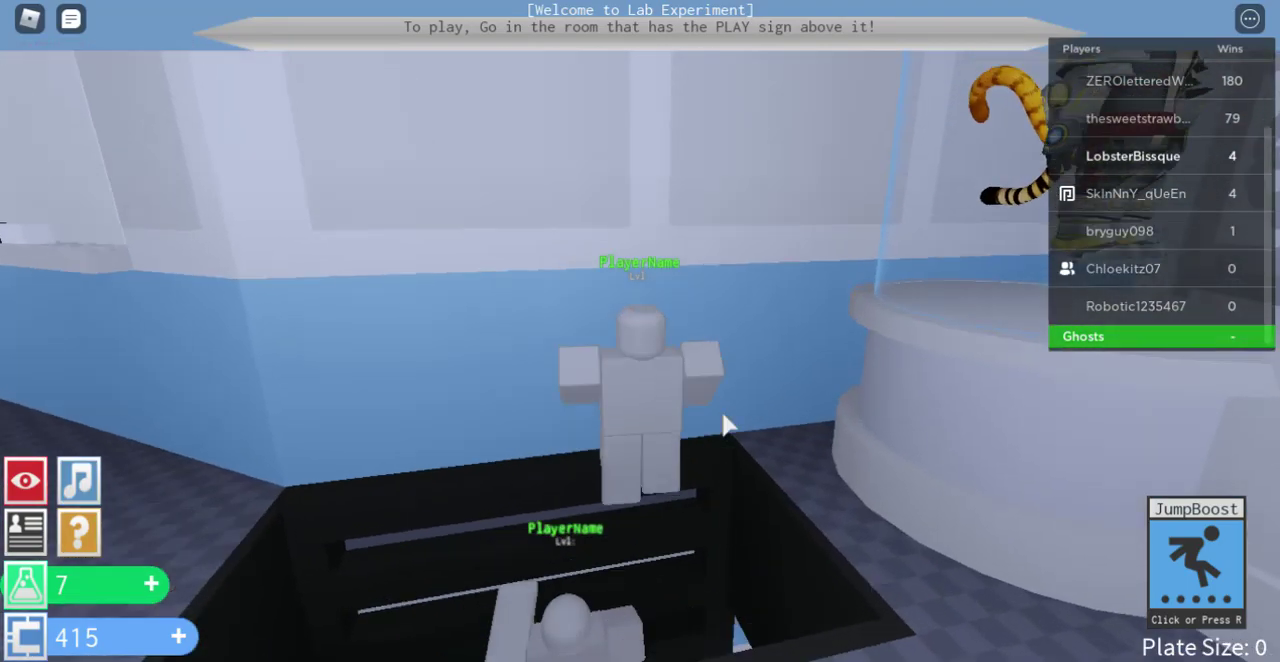
key("w")
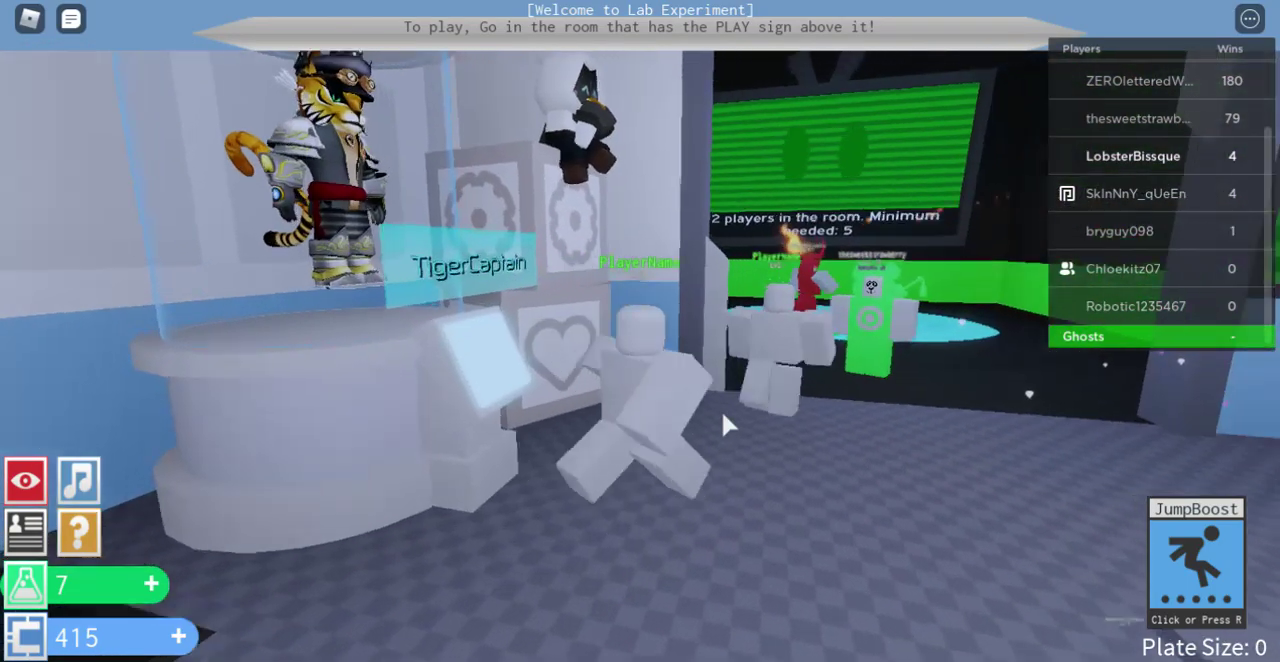
key("w")
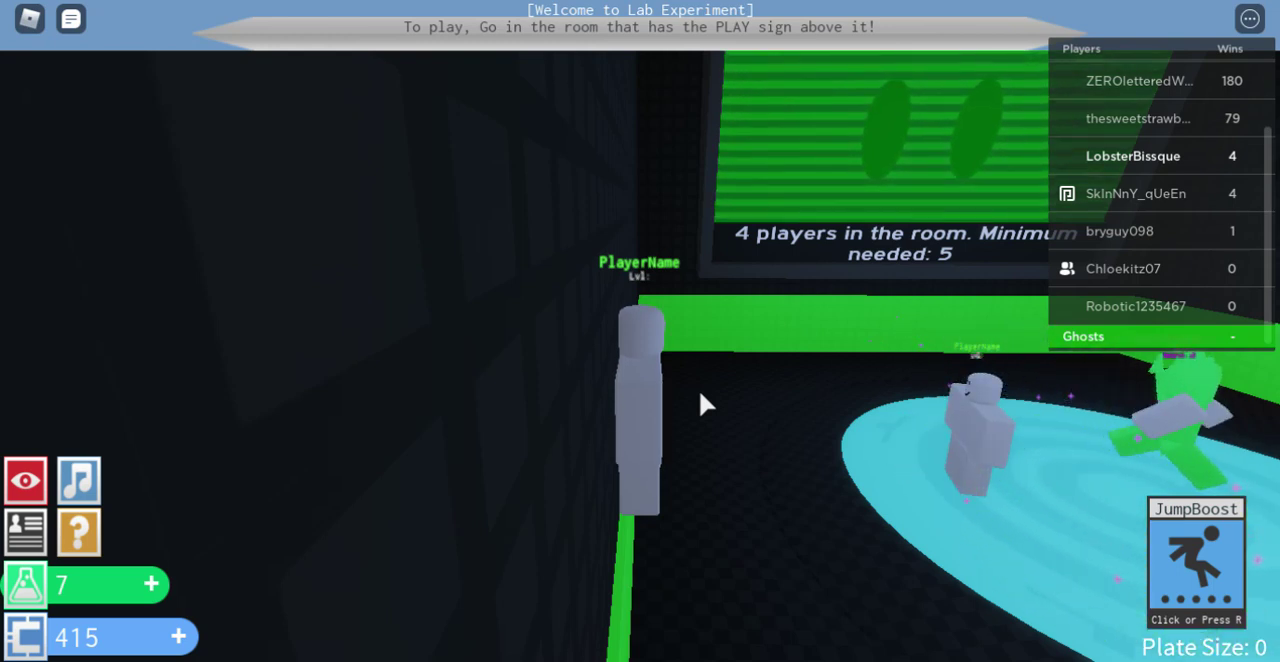
Open the chat, then walk around the green-edged play room among the other players.
key("slash")
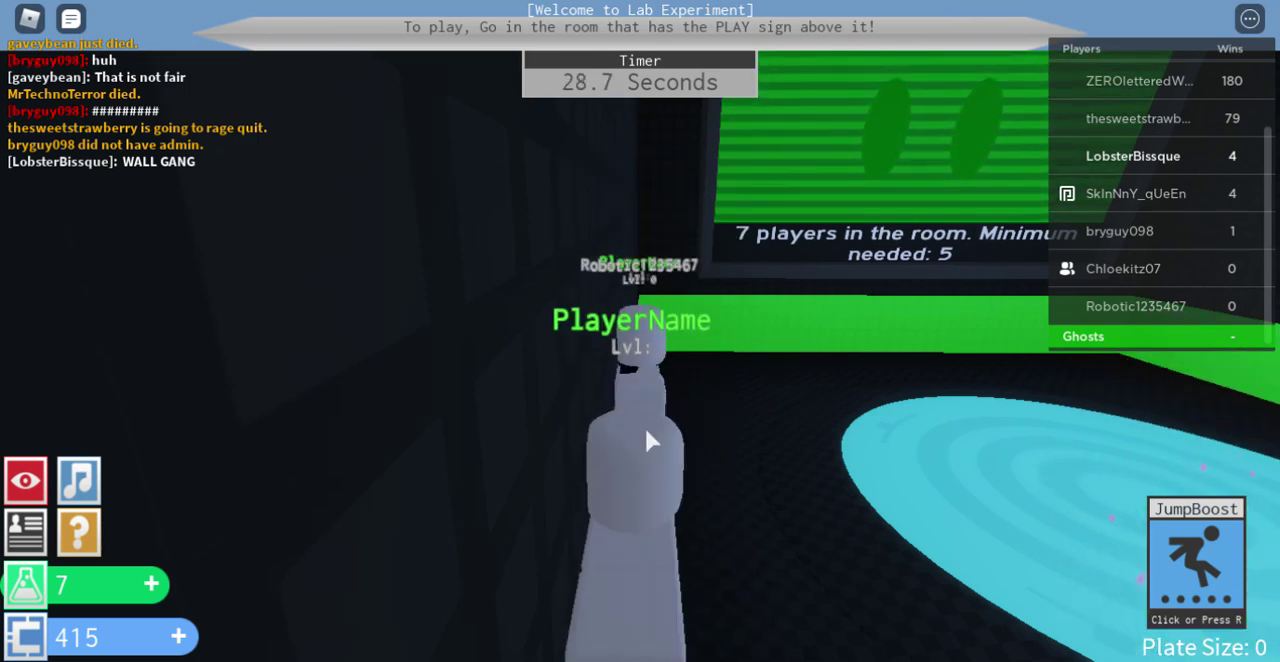
key("w")
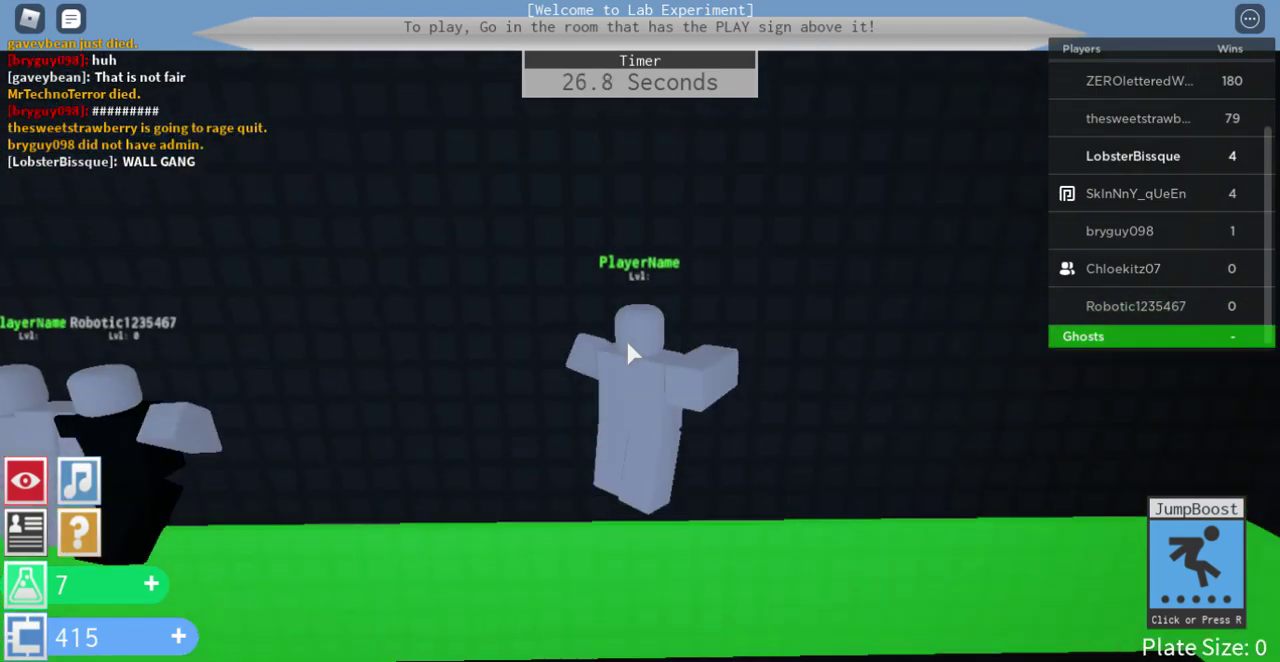
key("w")
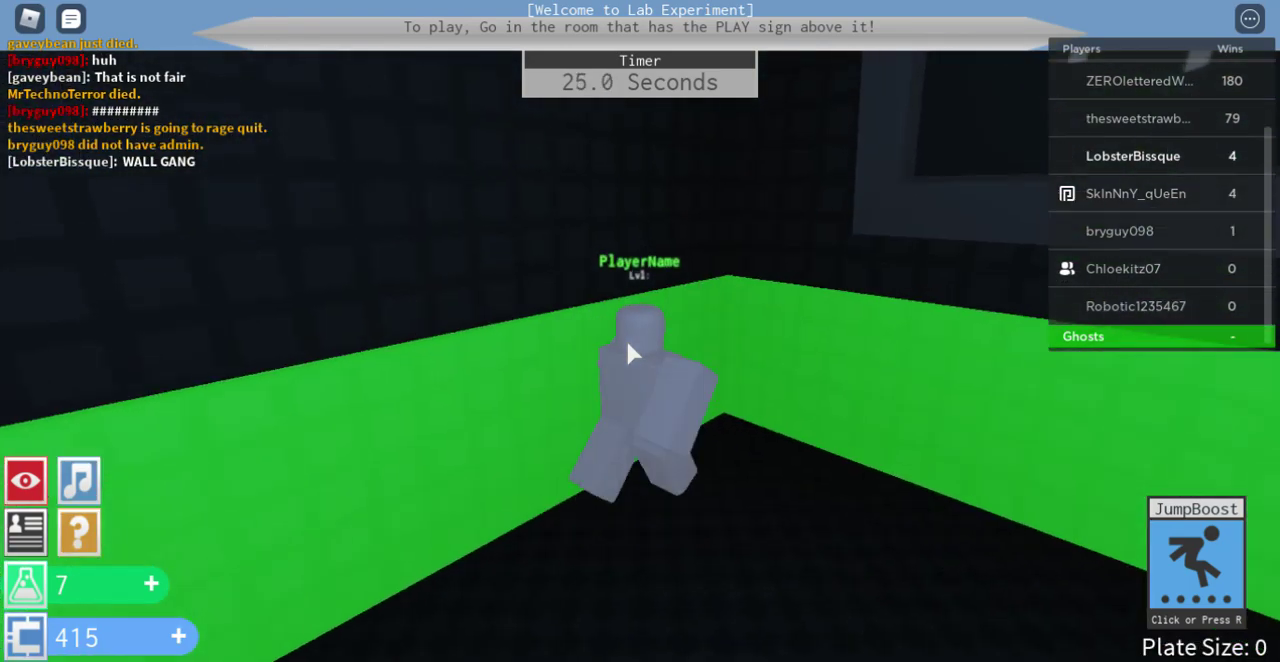
key("w")
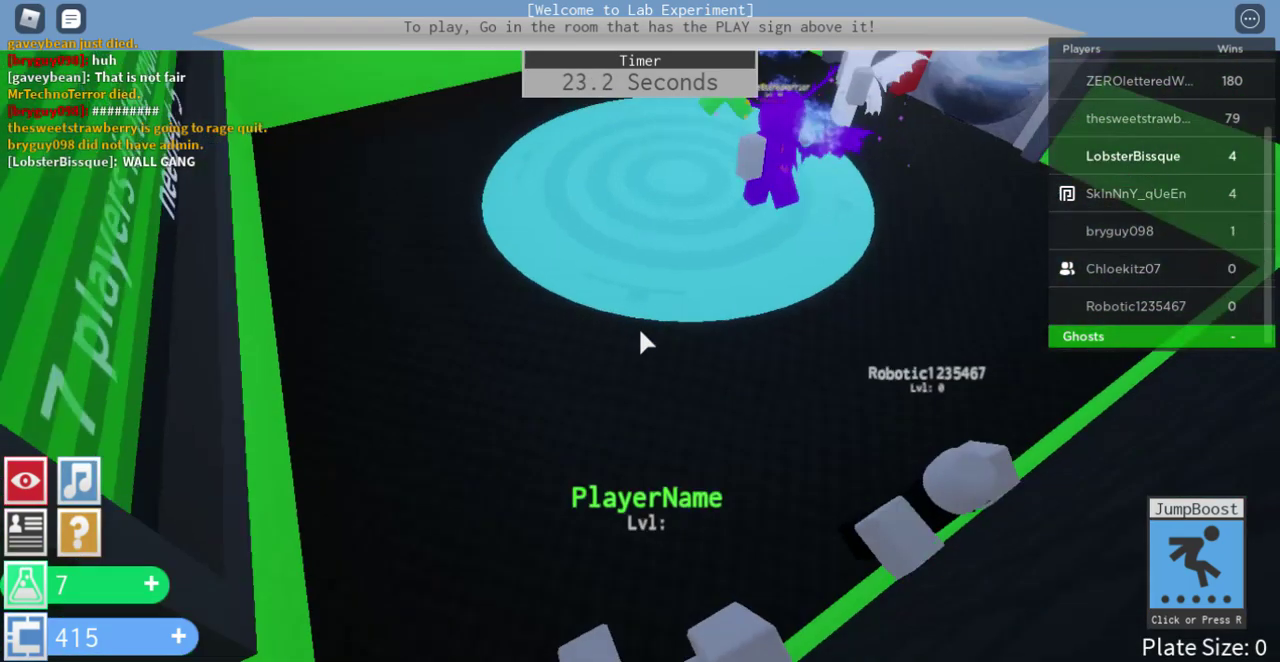
key("w")
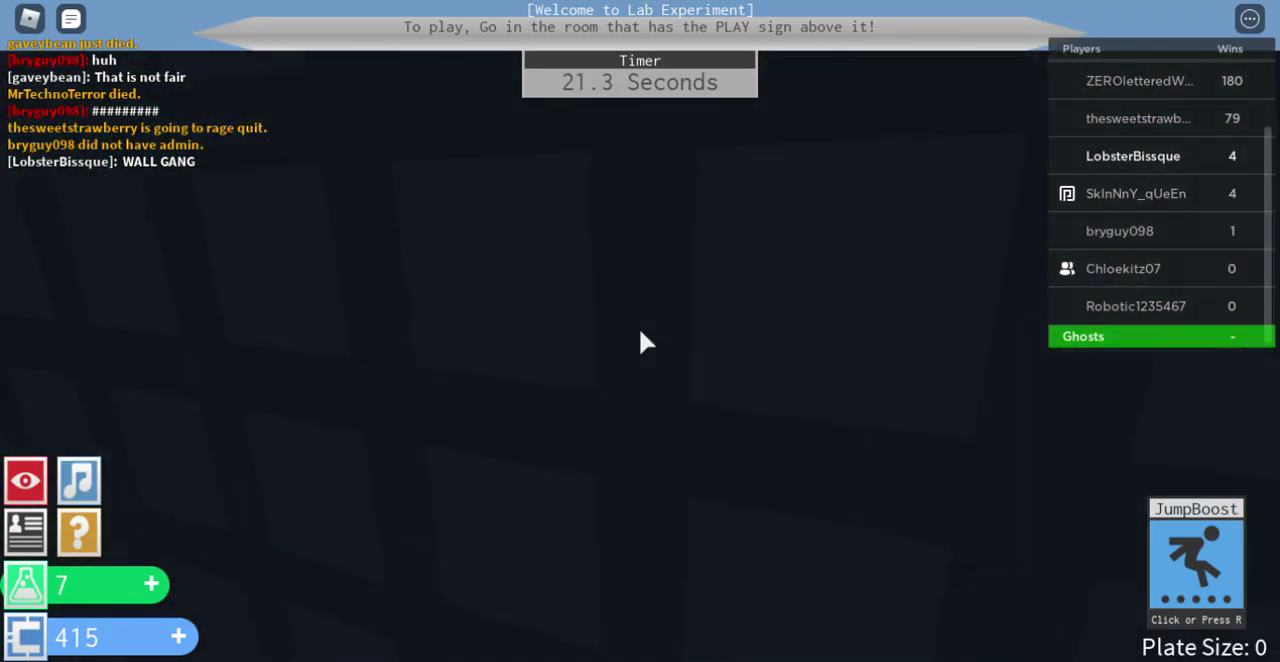
key("w")
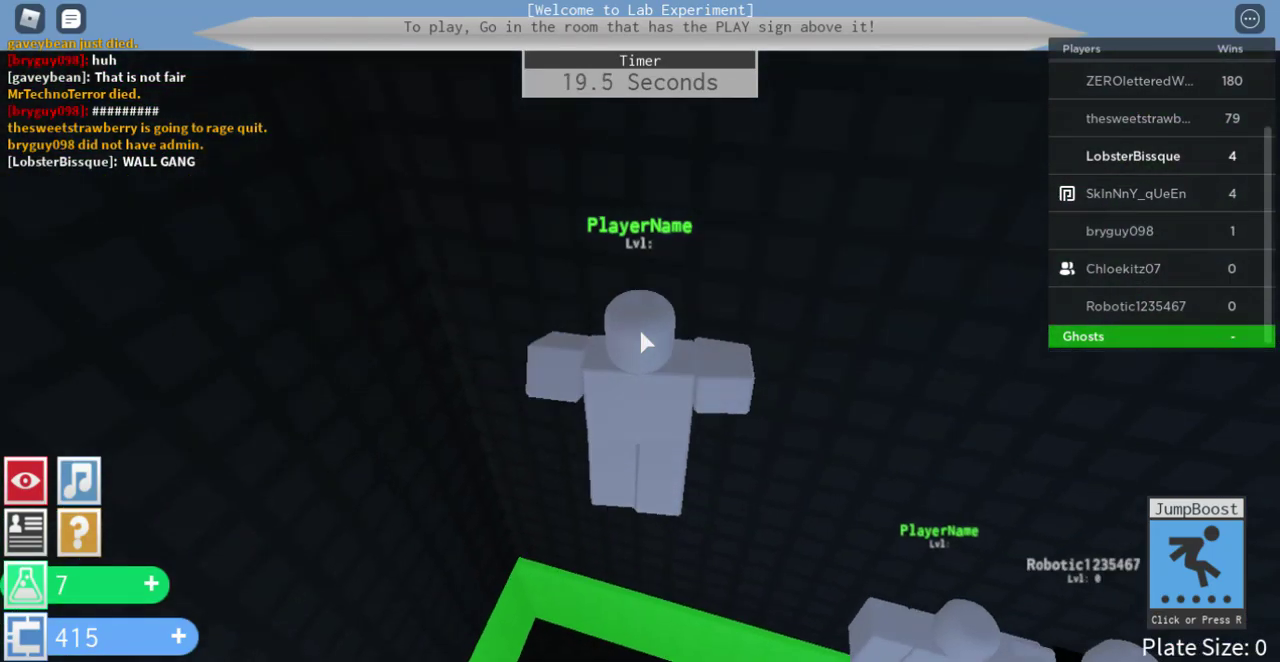
key("w")
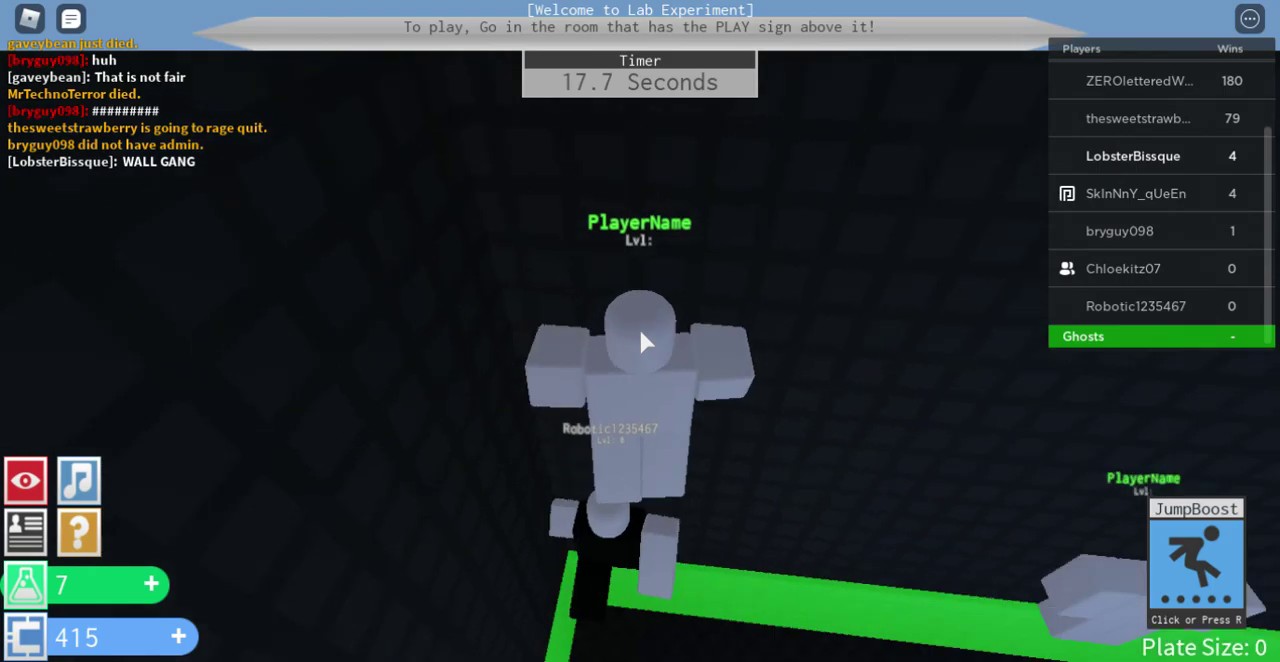
key("w")
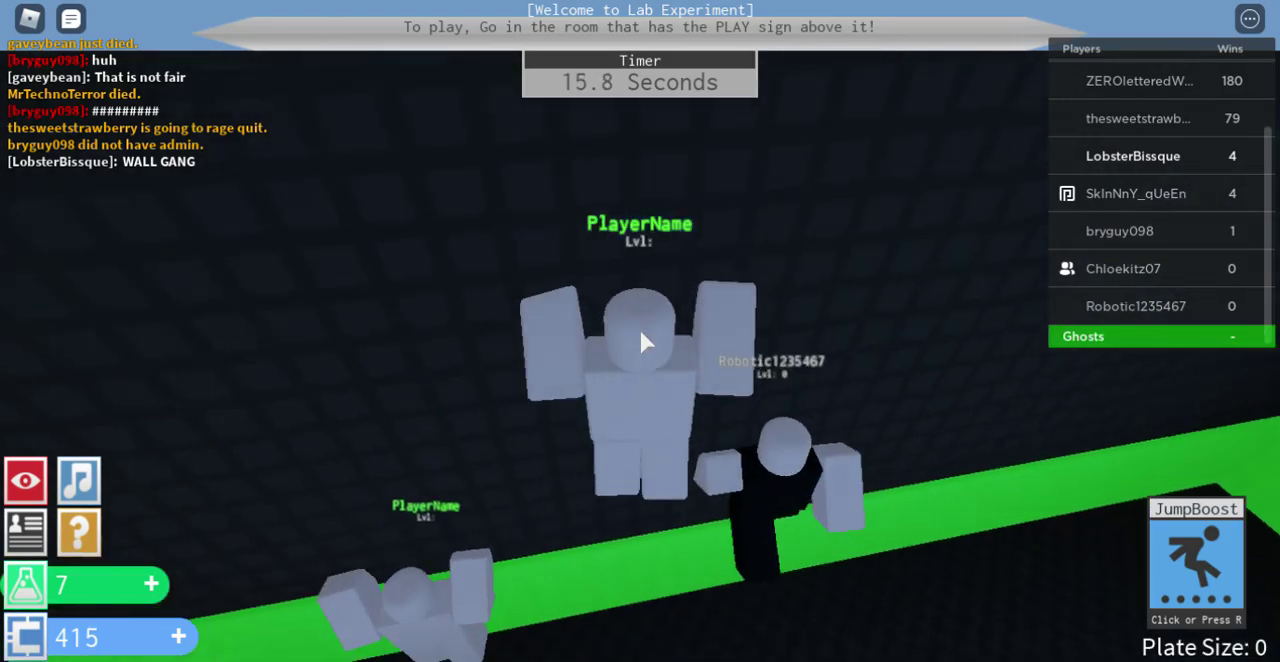
Stay along the green edge toward the cyan pad until the Conveyor Craze round begins.
key("w")
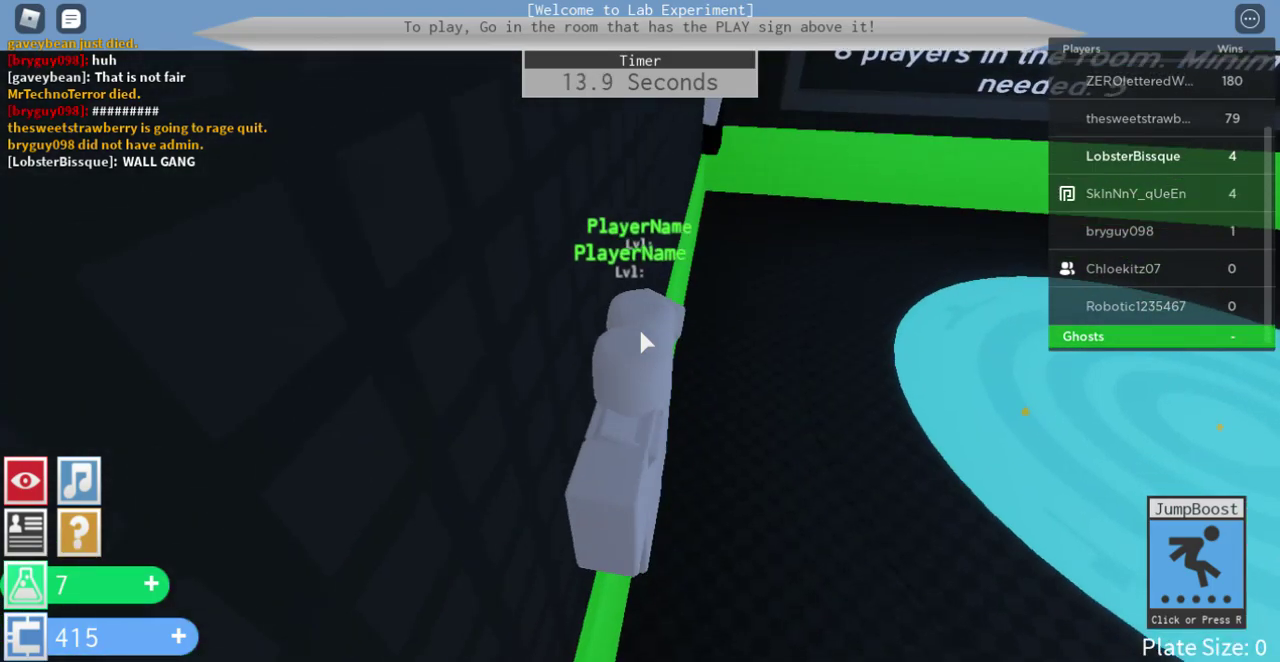
key("w")
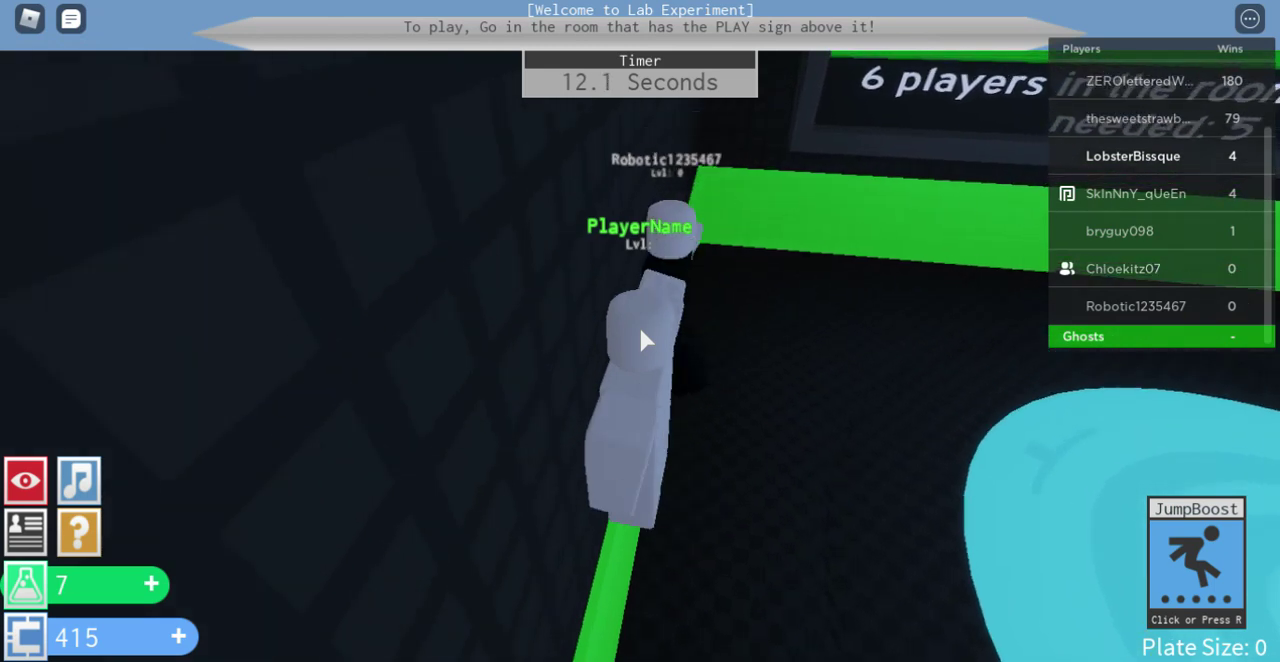
key("w")
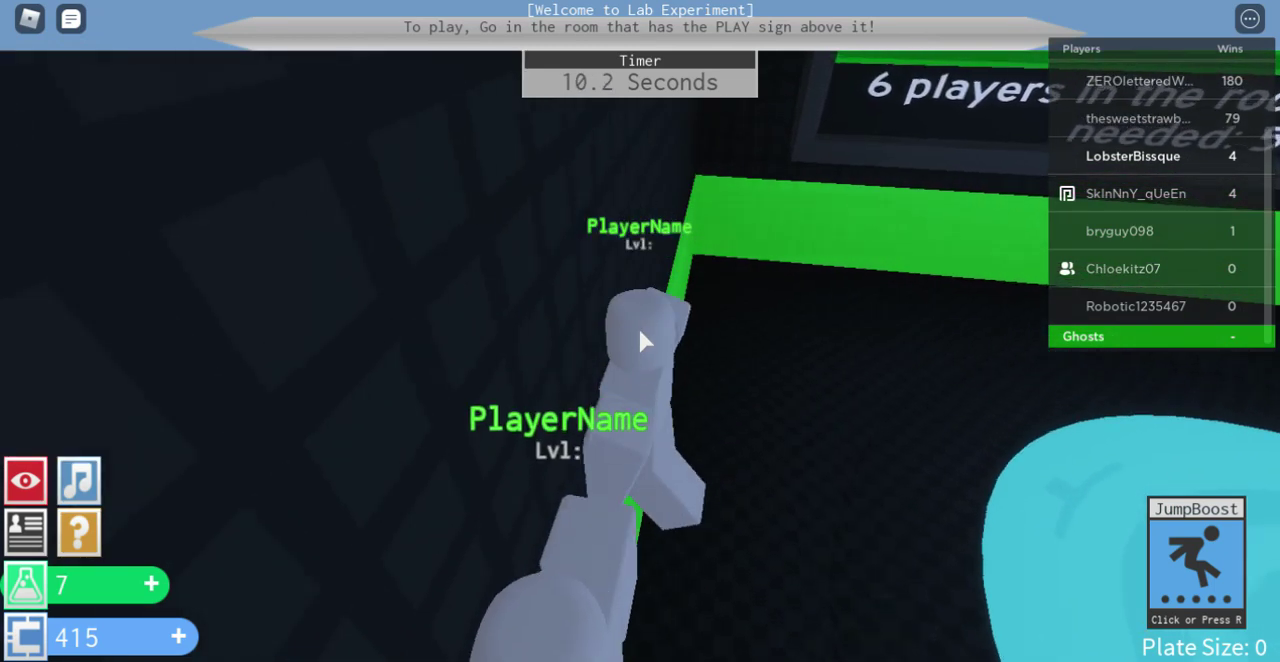
key("w")
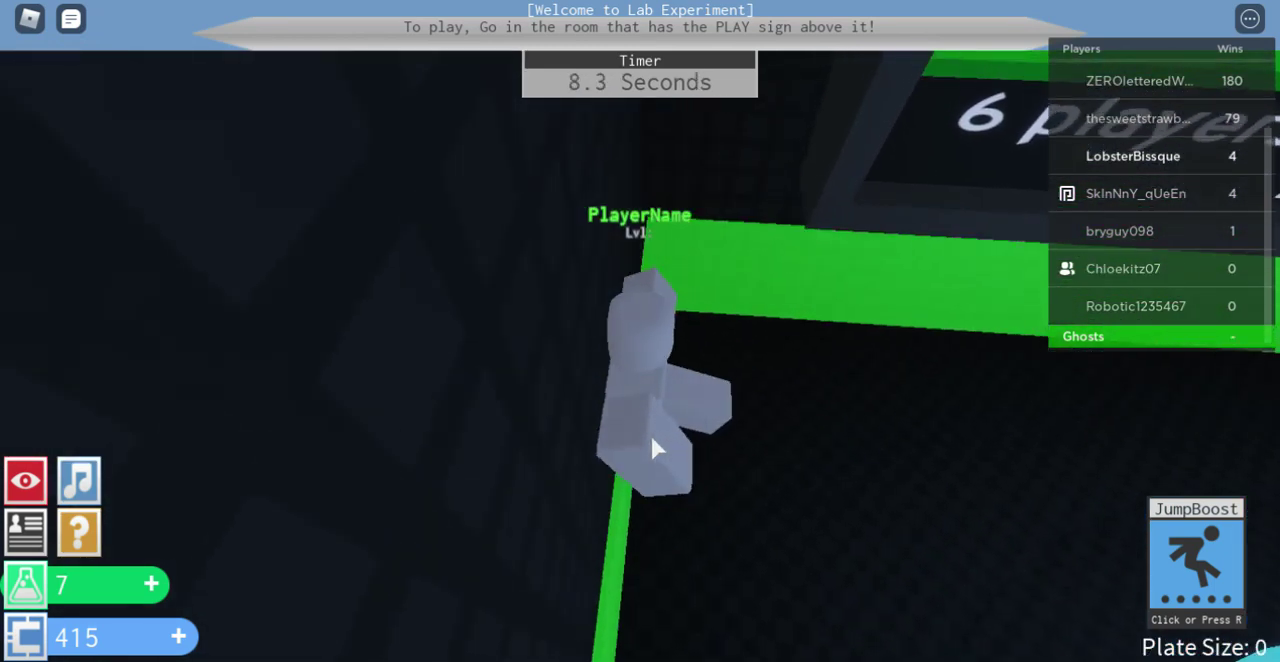
key("w")
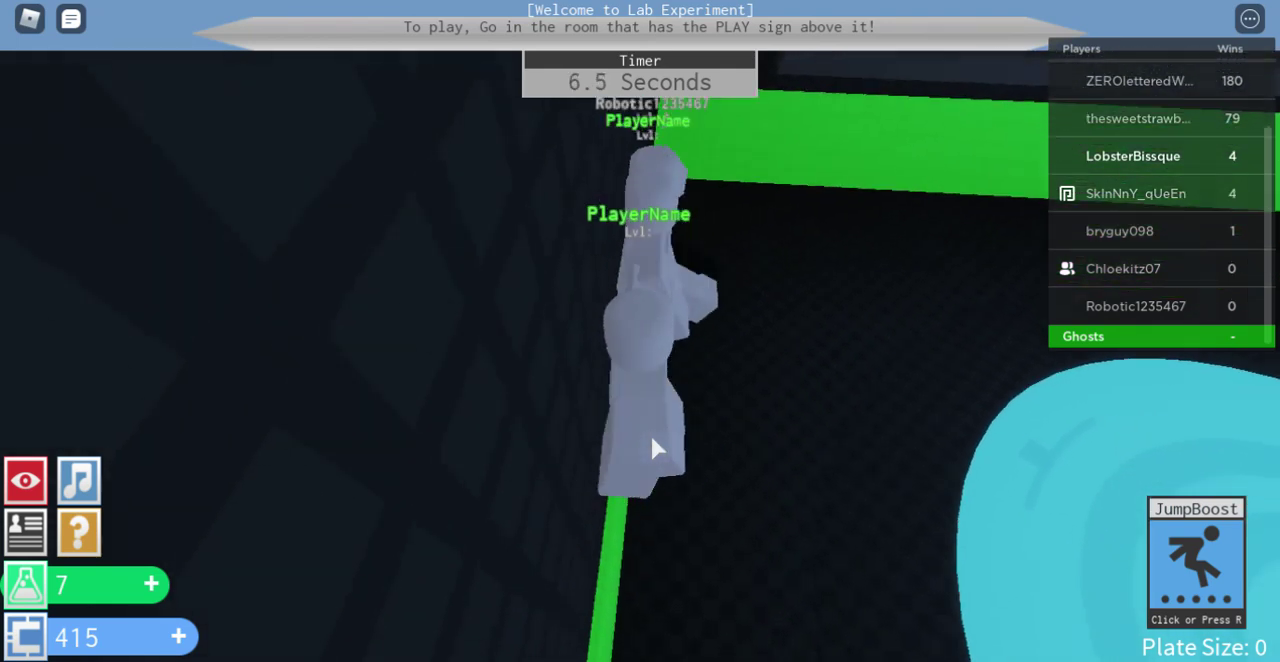
key("w")
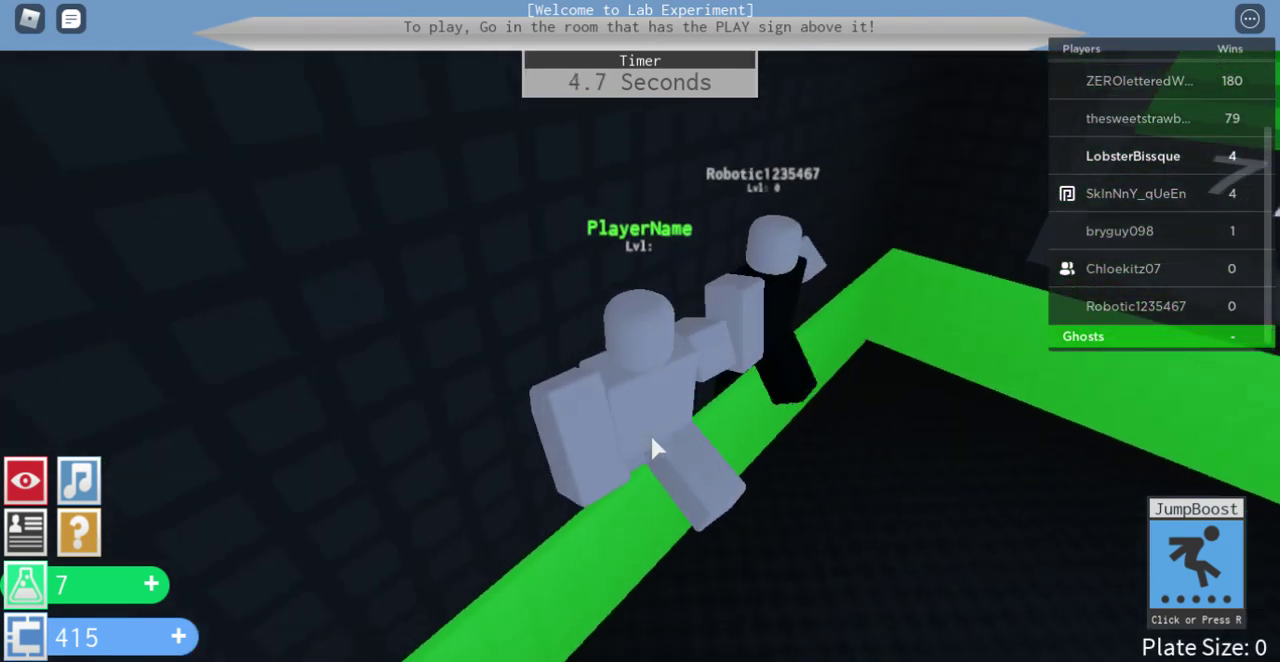
key("w")
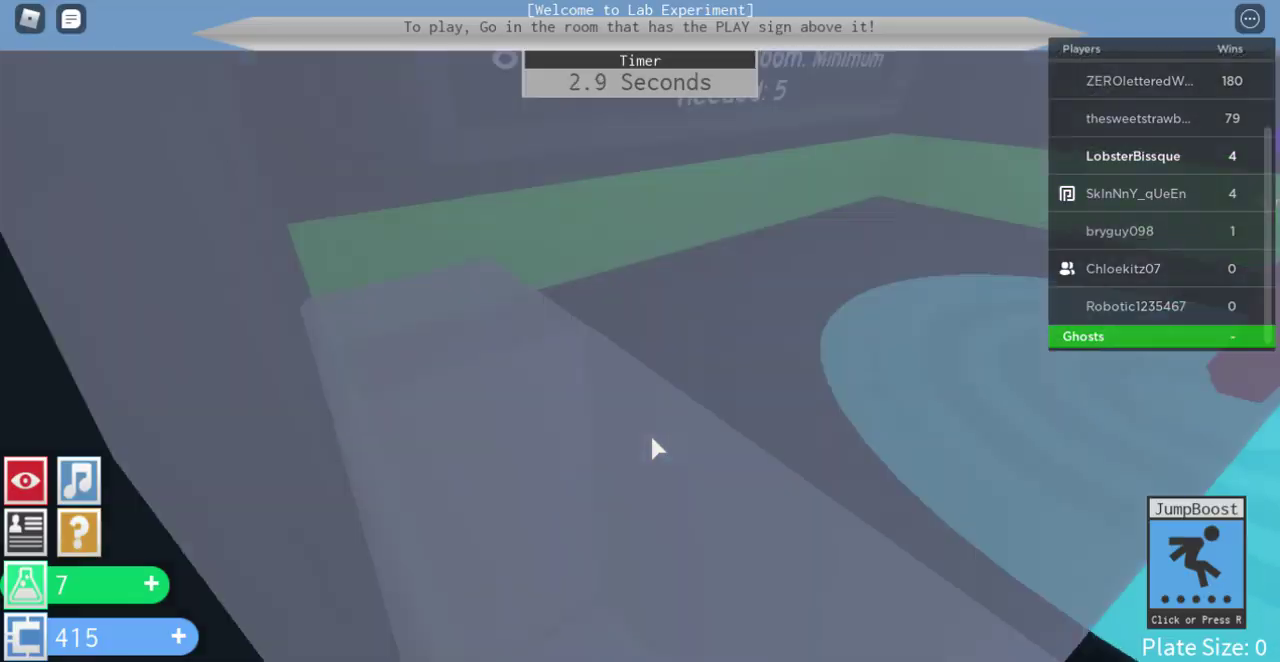
key("w")
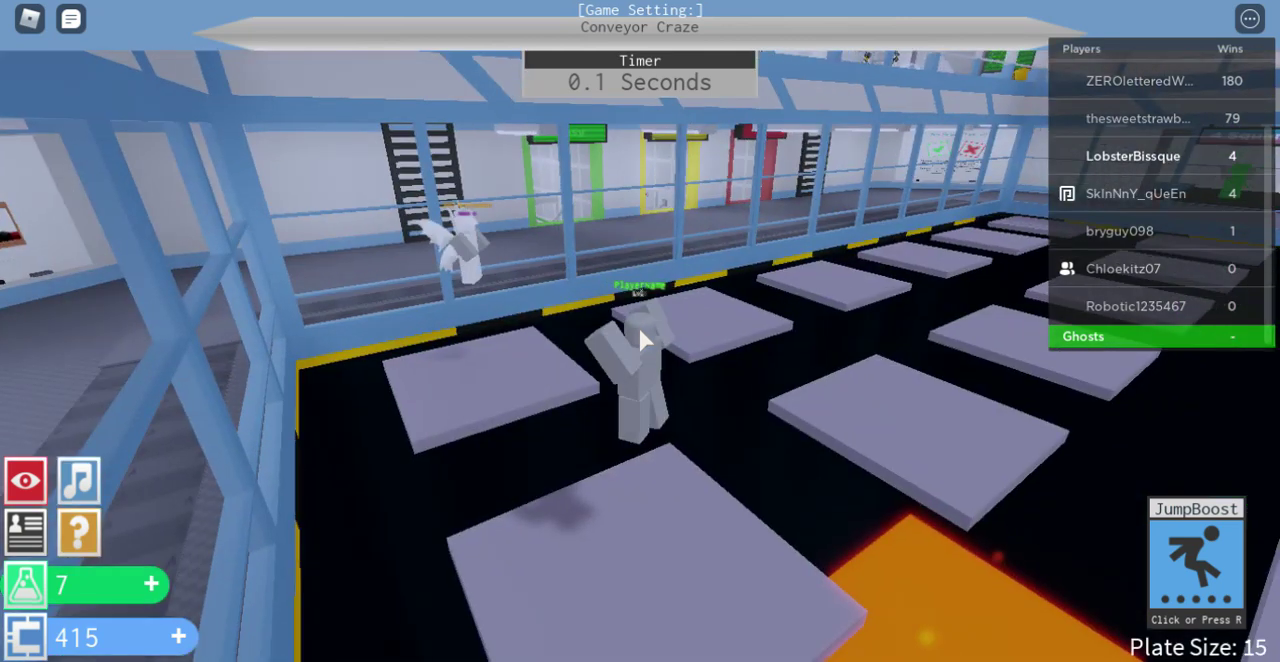
Move around the plate and turn the camera while Grow and Expansion enlarge it to 17.
key("s")
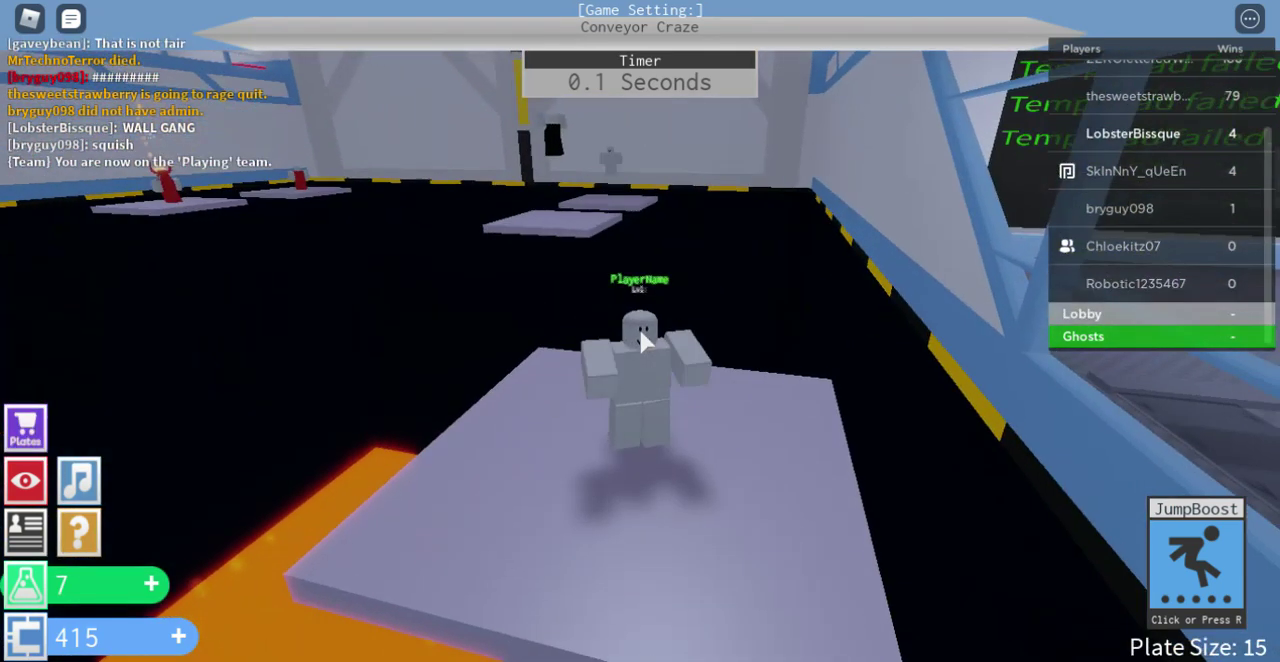
key("Left")
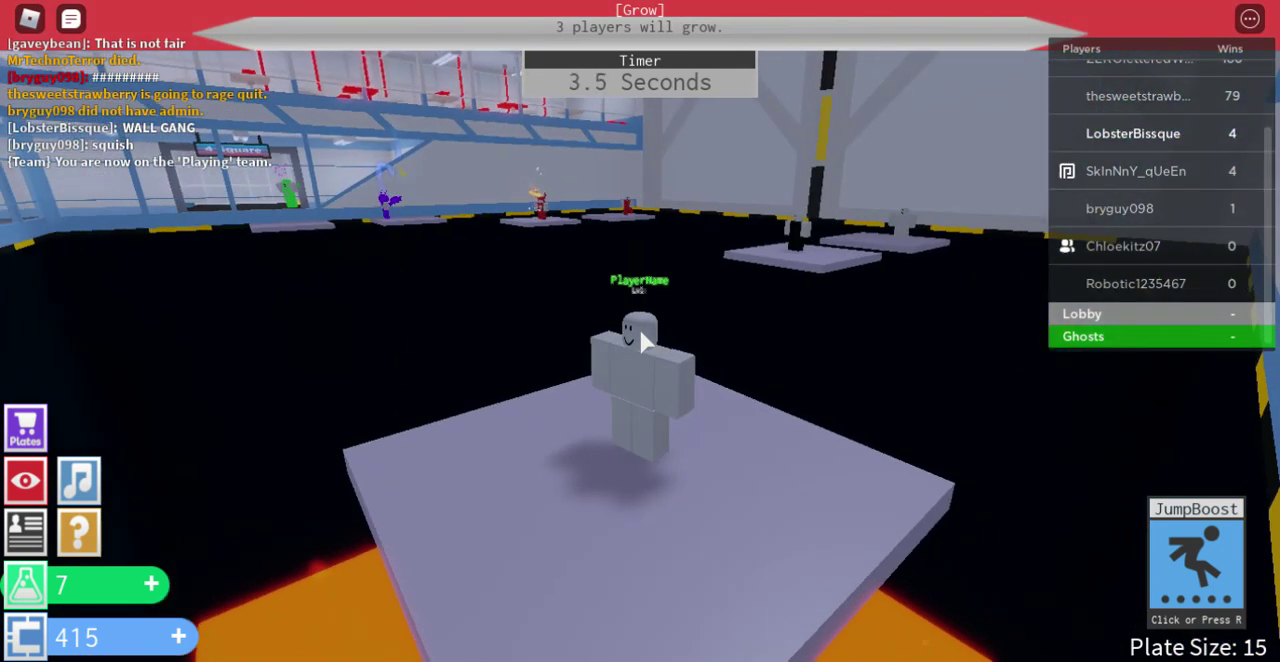
key("Left")
key("Left")
key("Left")
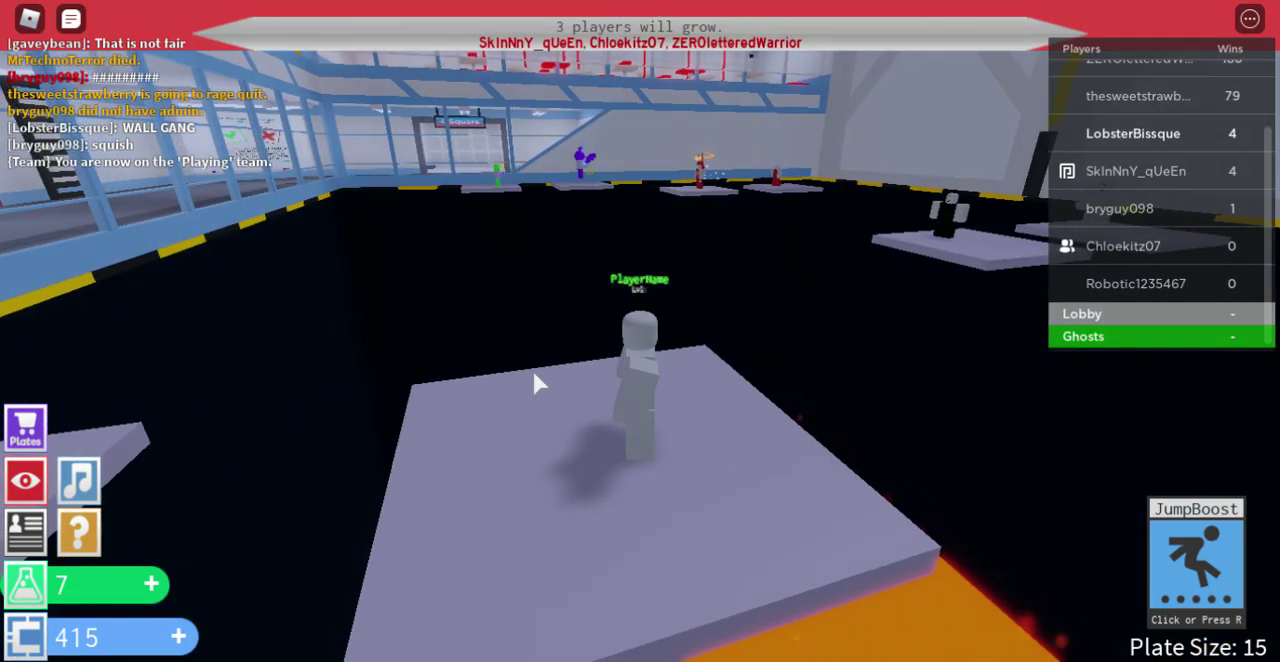
key("w")
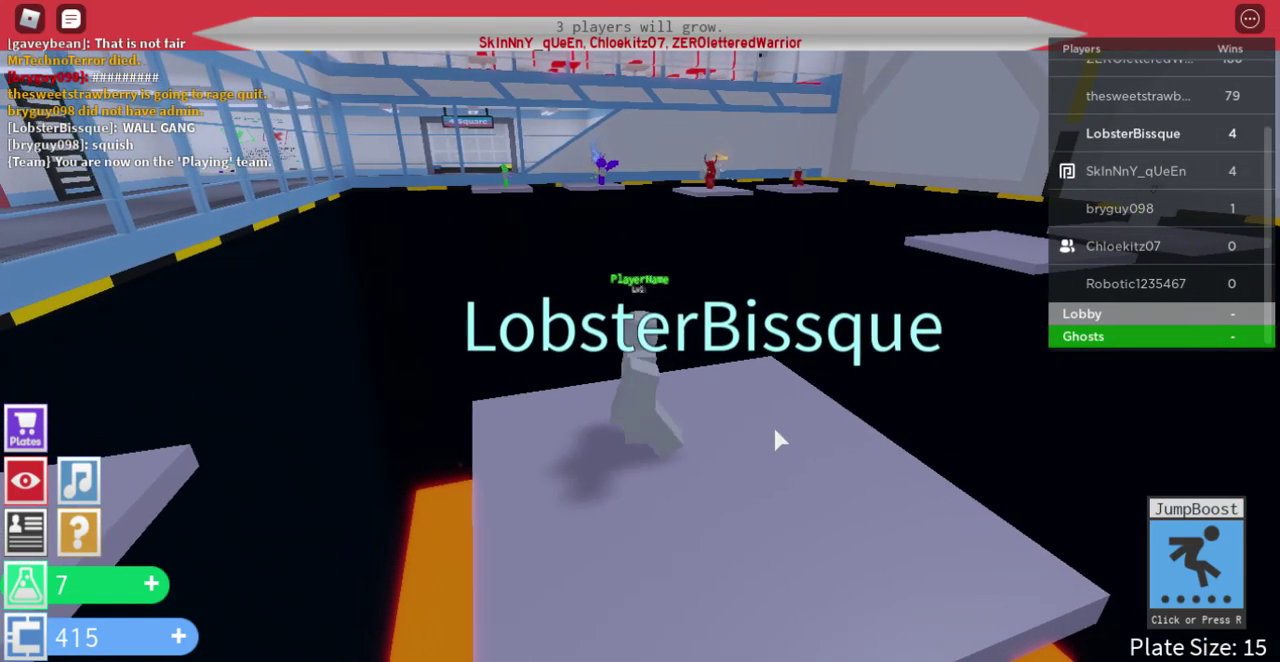
key("w")
key("s")
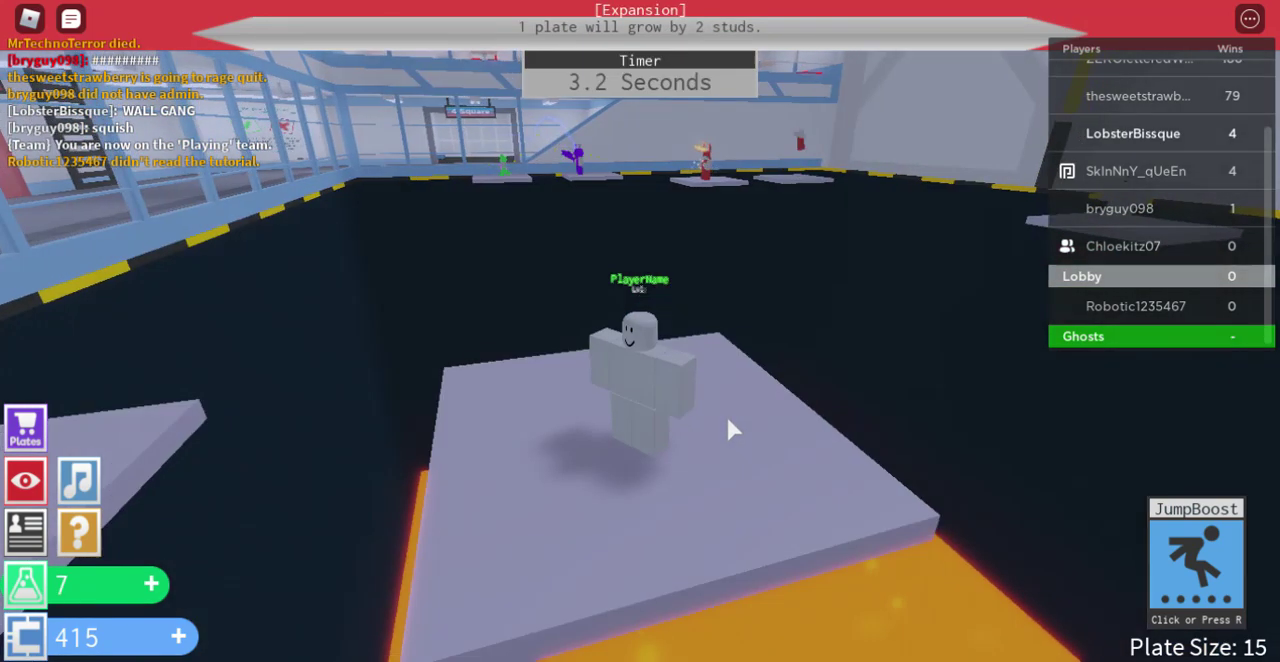
key("a")
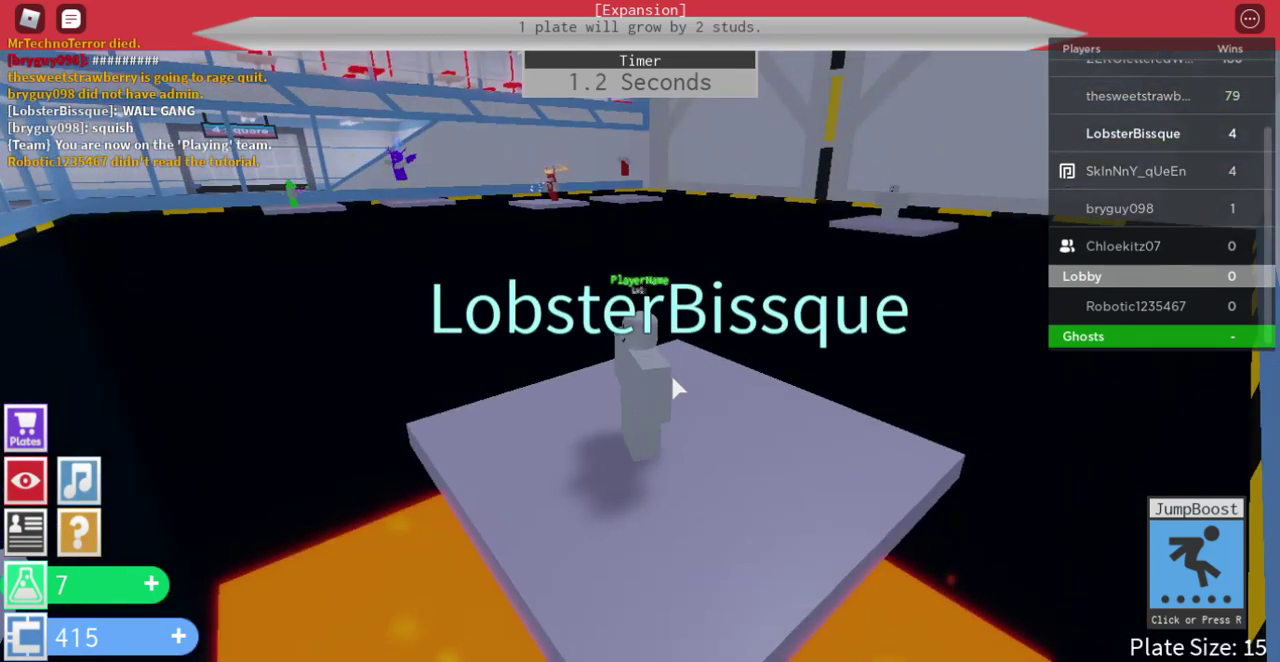
key("a")
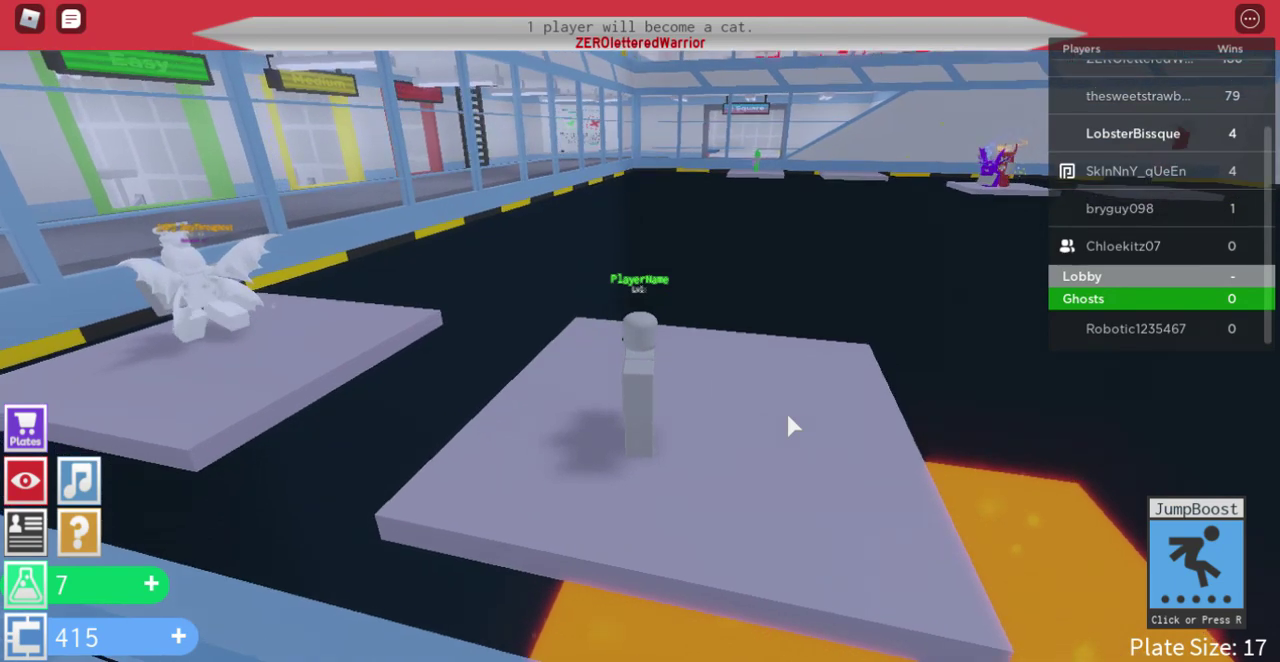
Walk the plate and look around at other plates during the cat and Timer Bomb events.
key("w")
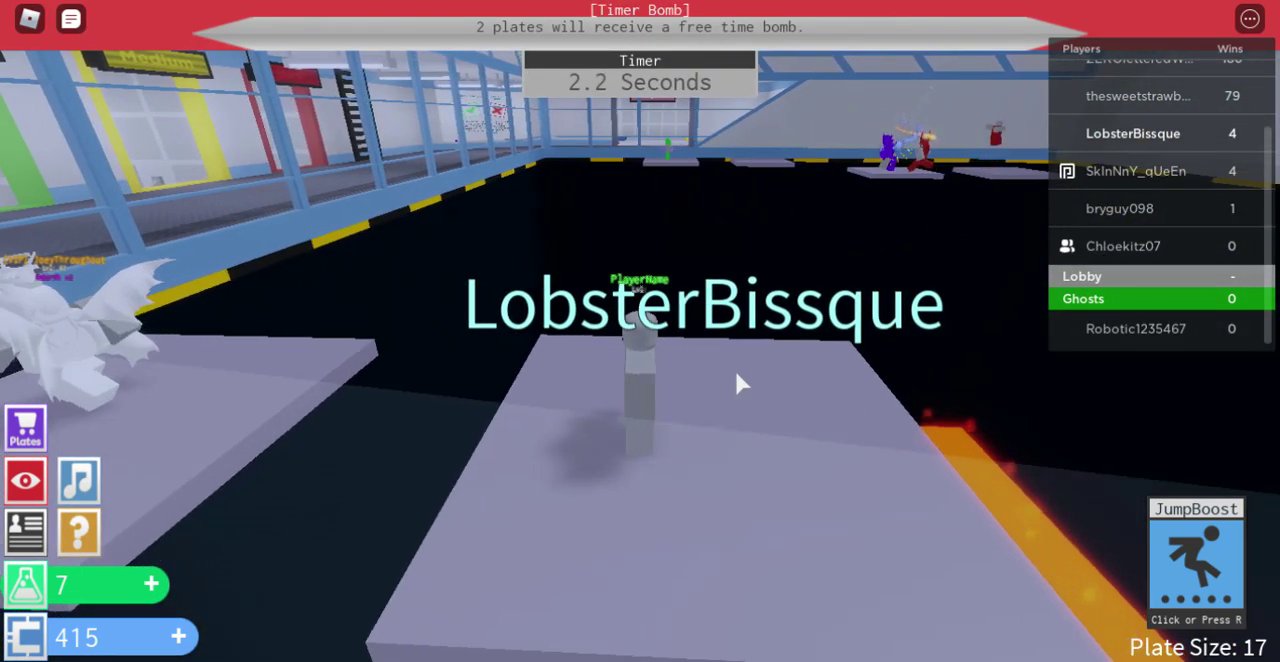
key("Left")
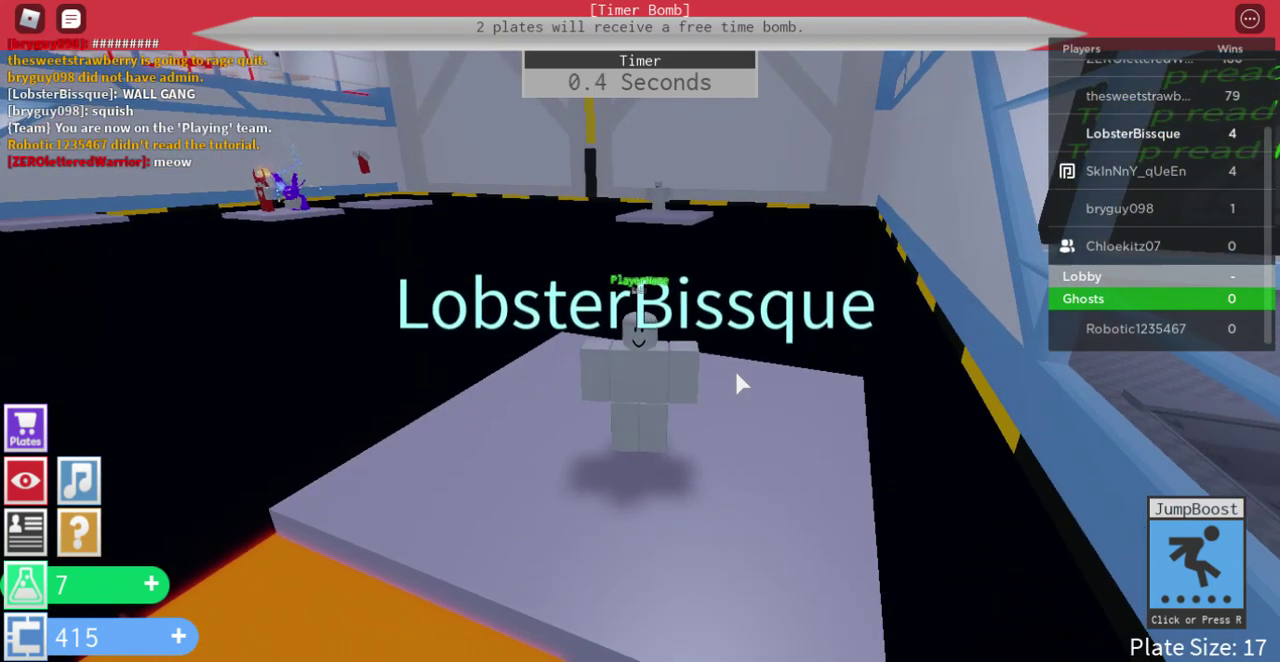
key("Right")
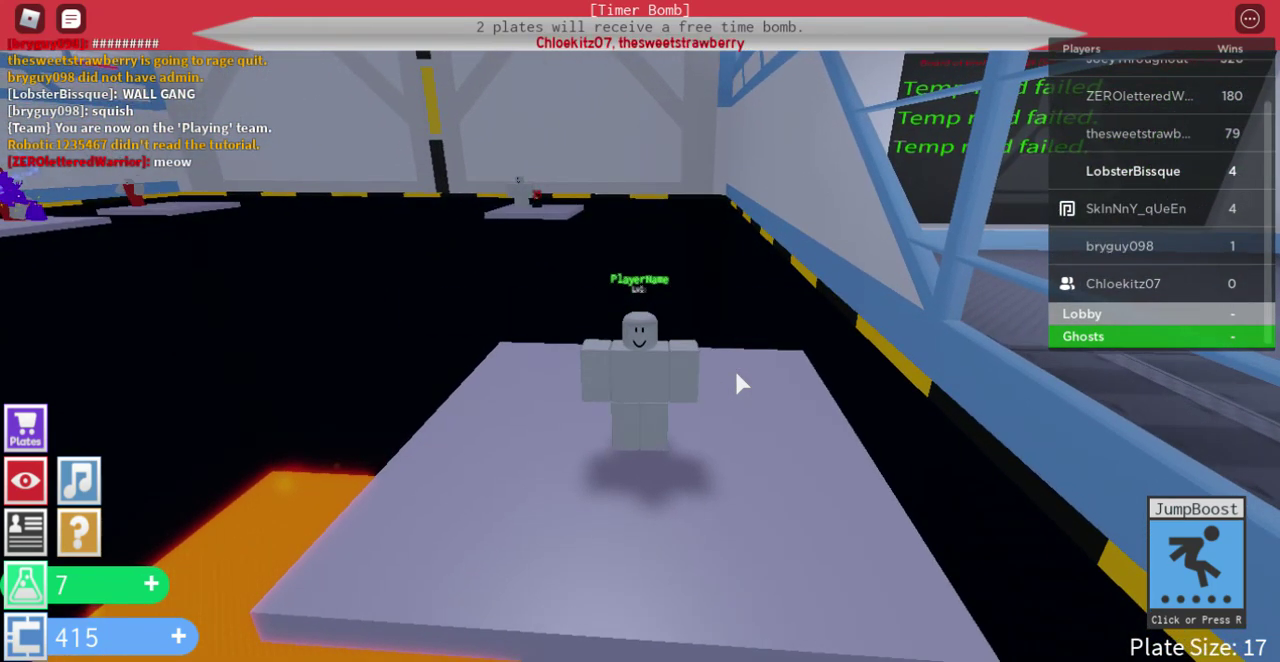
key("s")
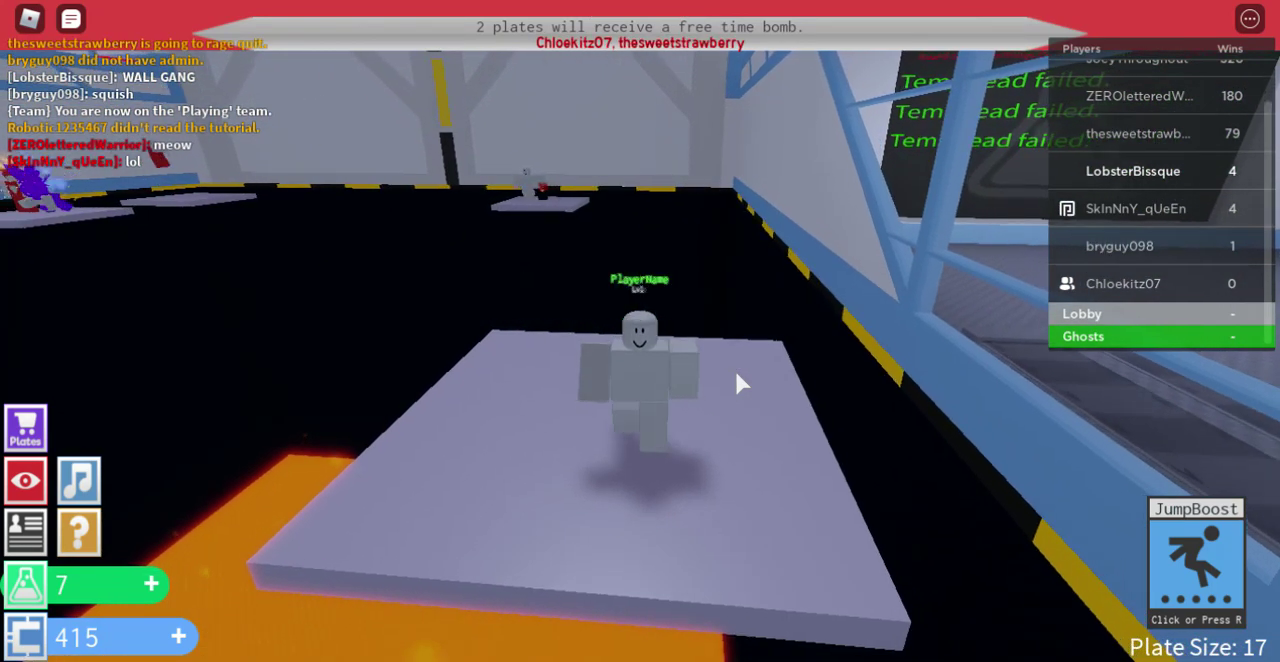
key("Left")
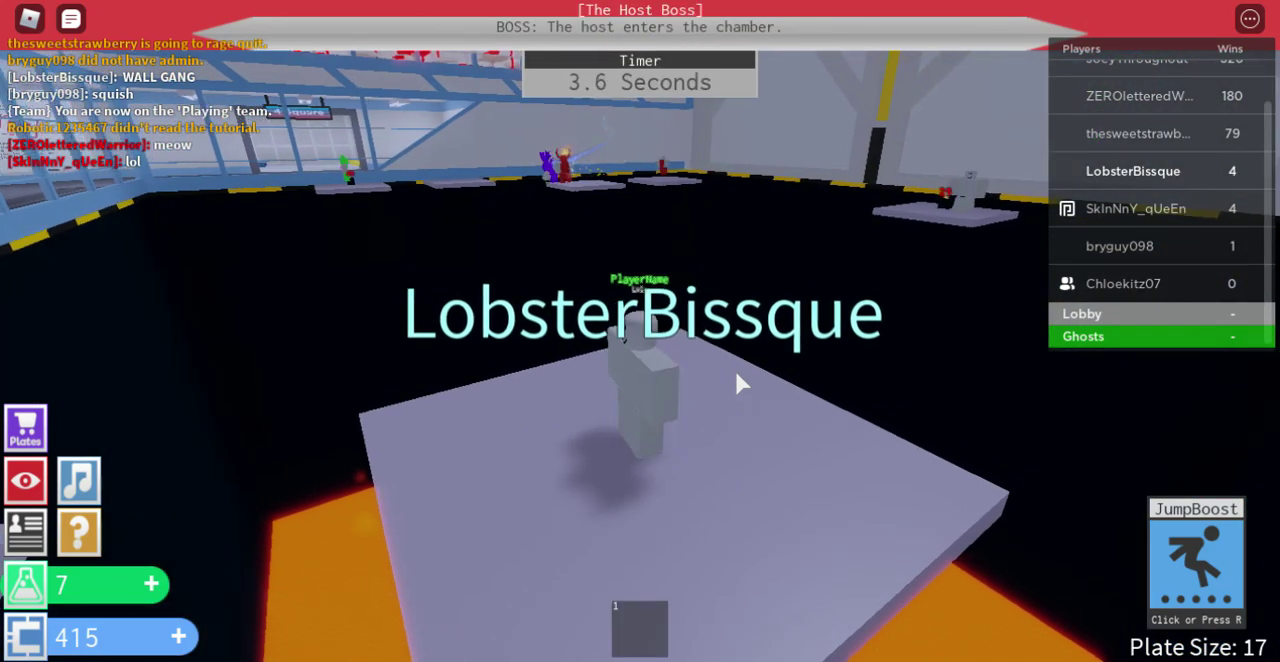
scroll(678, 368, "up", 3)
scroll(678, 368, "up", 3)
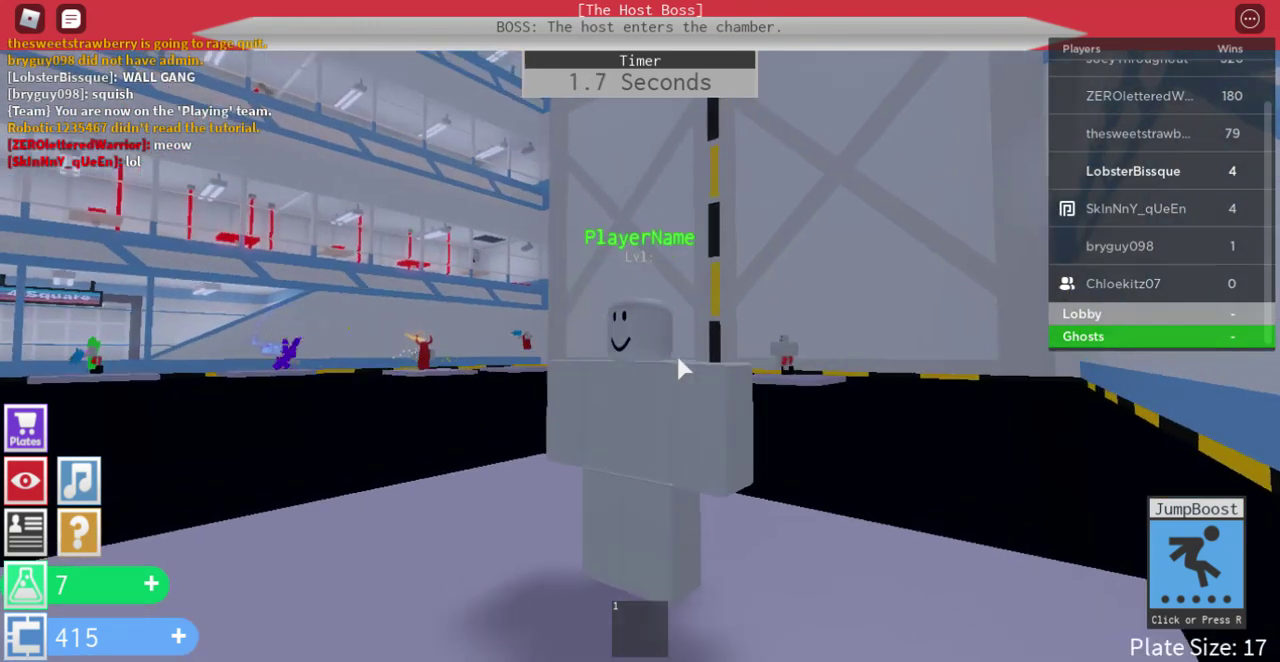
scroll(678, 368, "up", 3)
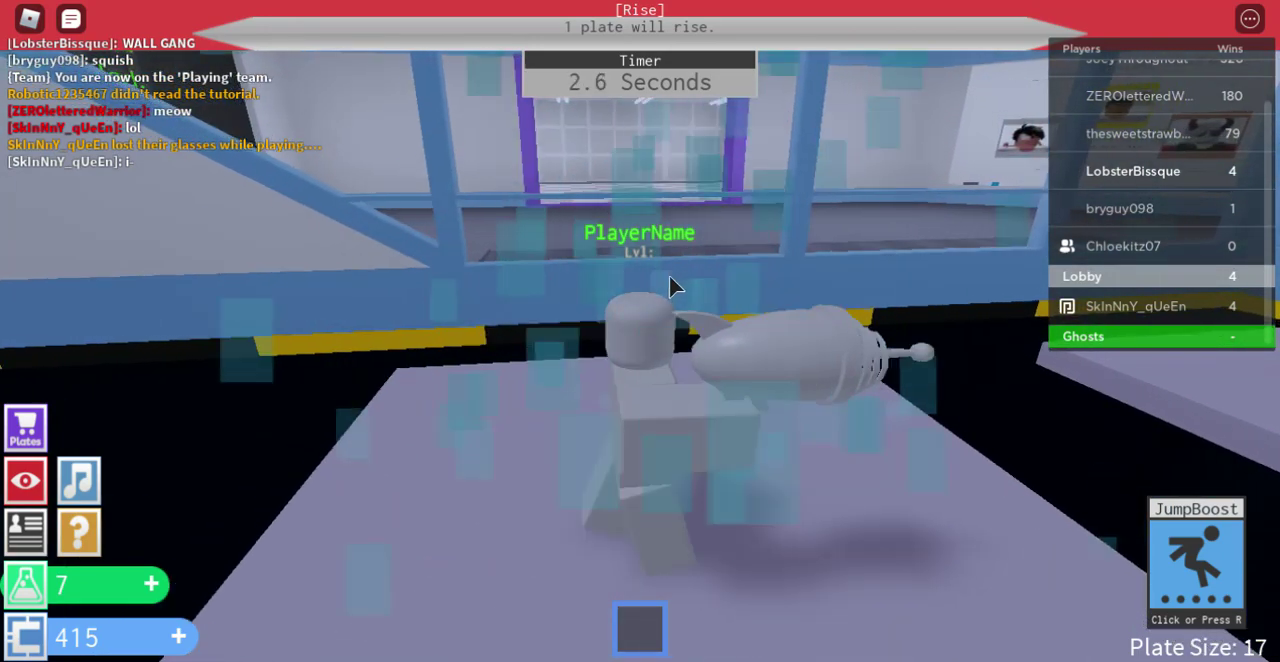
Step onto the grey platform and put away the ray gun with hotbar key 1.
key("w")
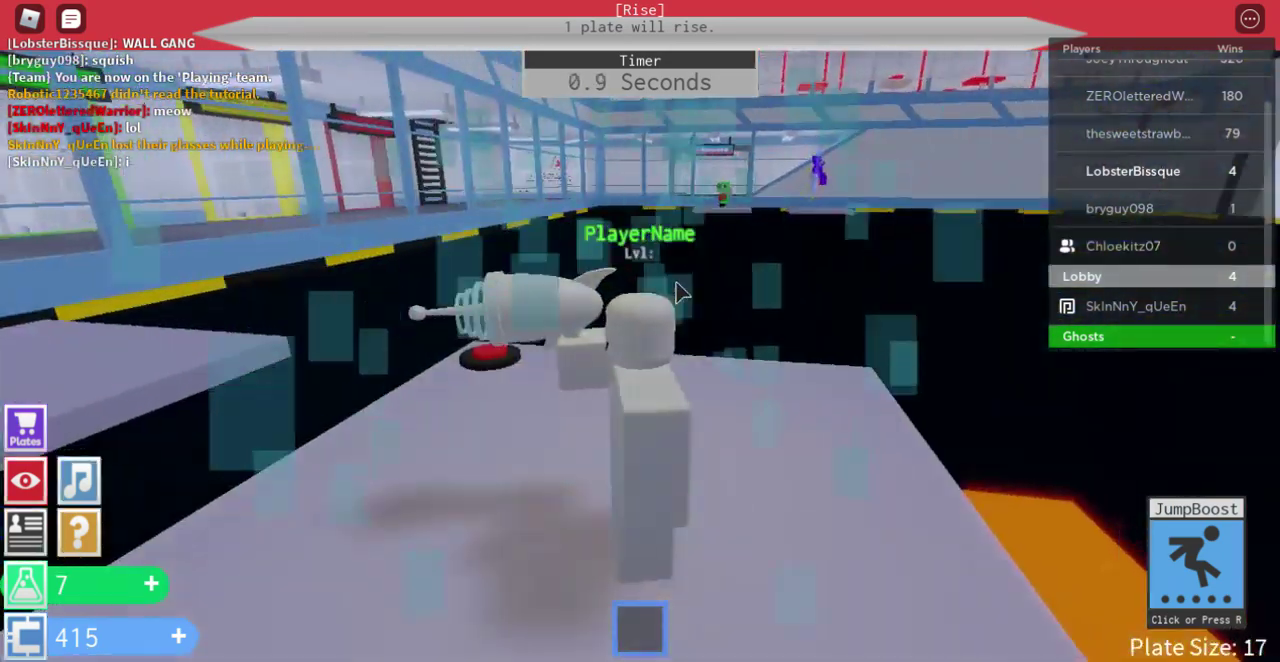
key("w")
key("w")
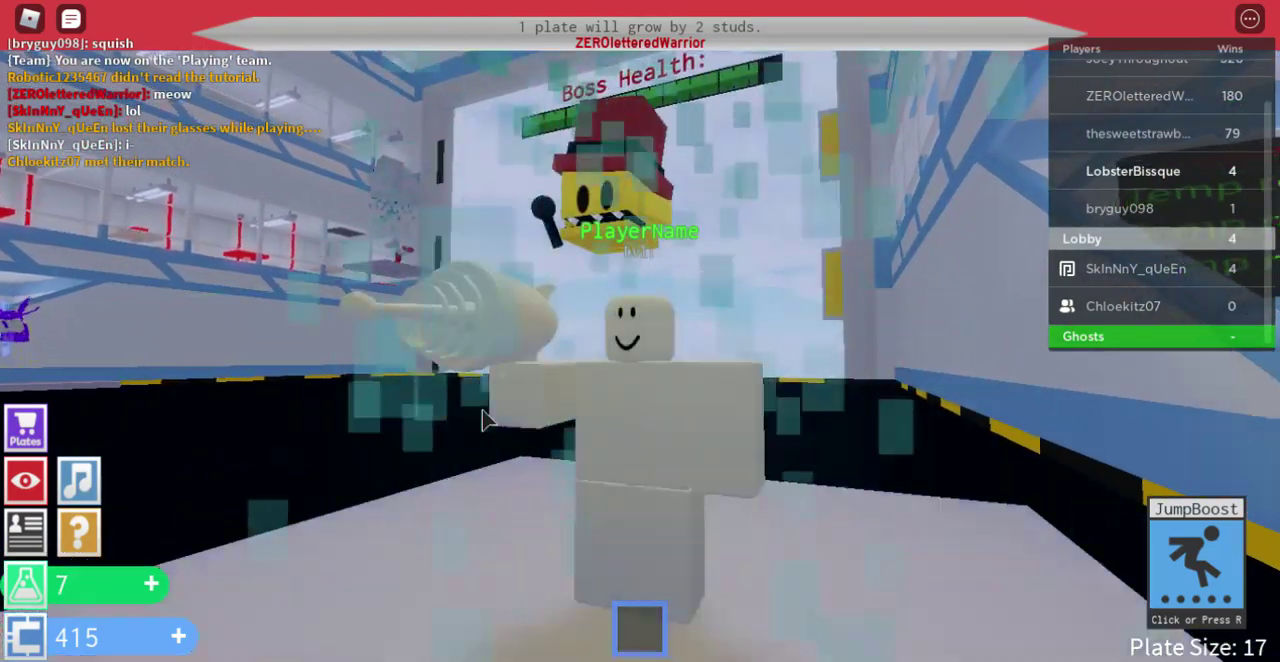
key("1")
key("w")
Walk around the plate near the red button until the round reaches Game Over.
key("s")
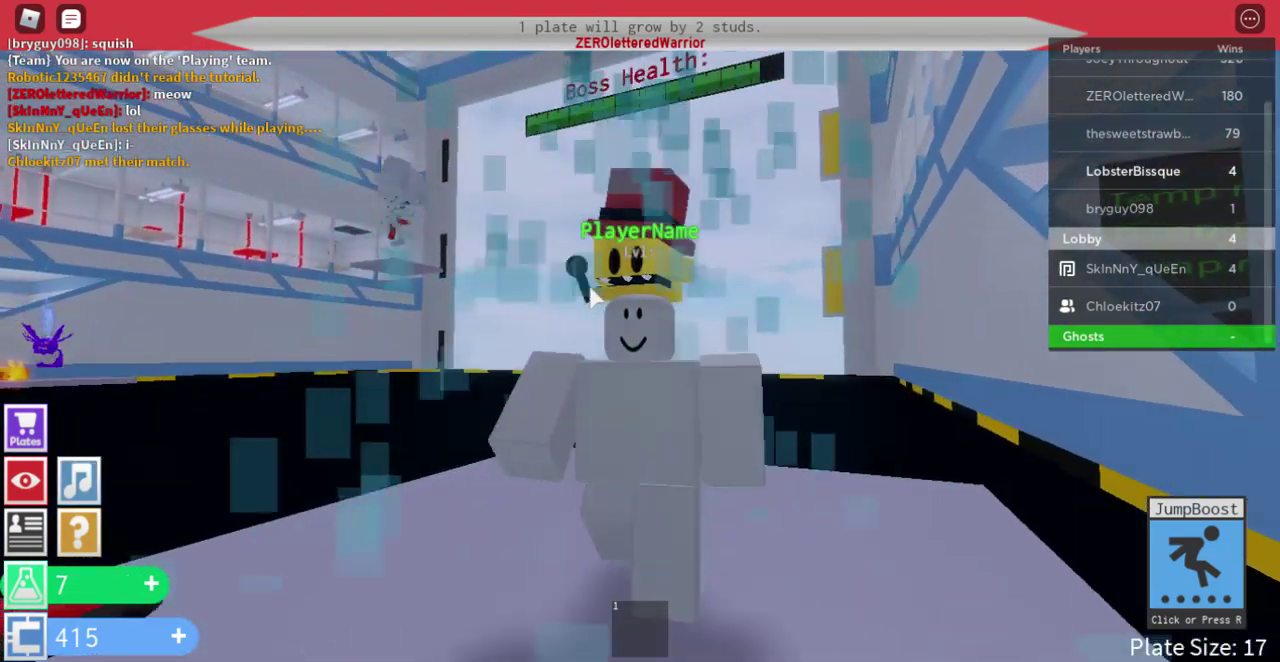
key("s")
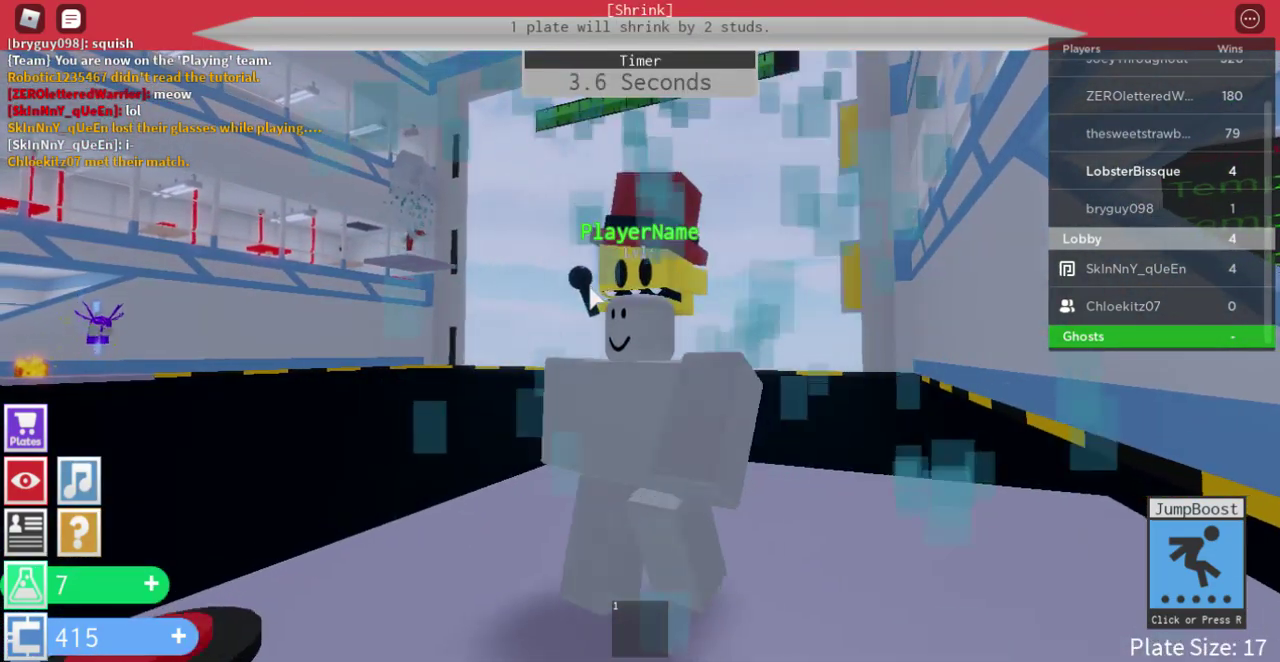
key("s")
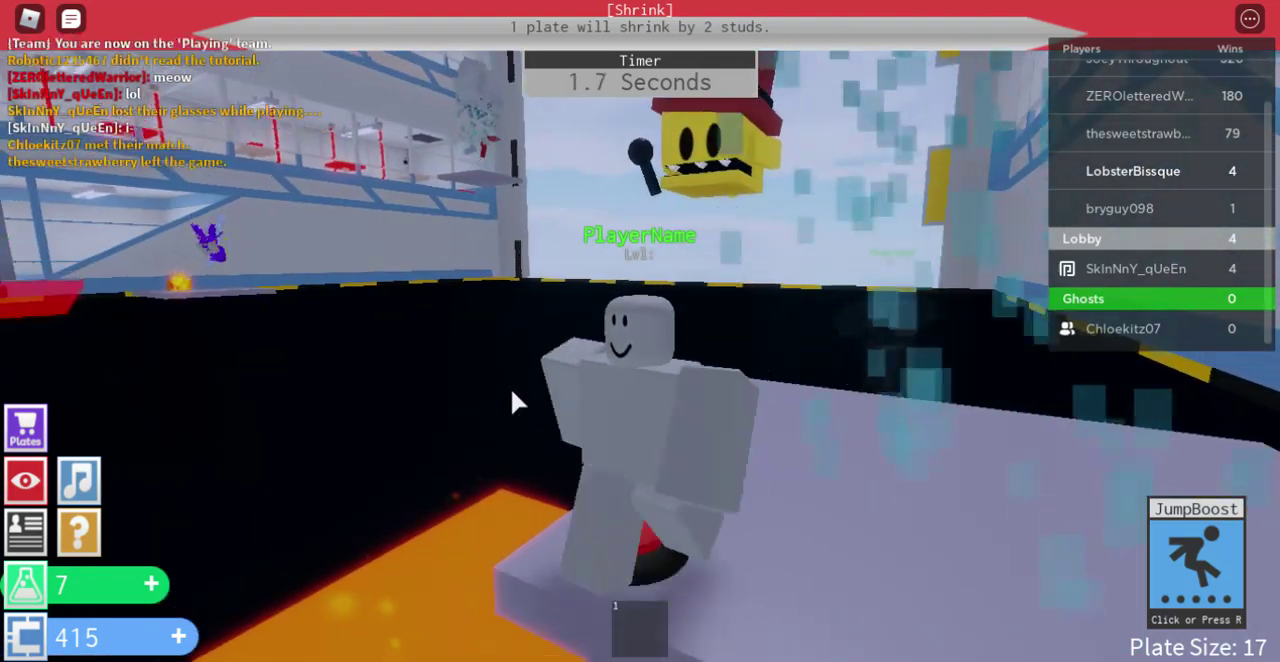
key("s")
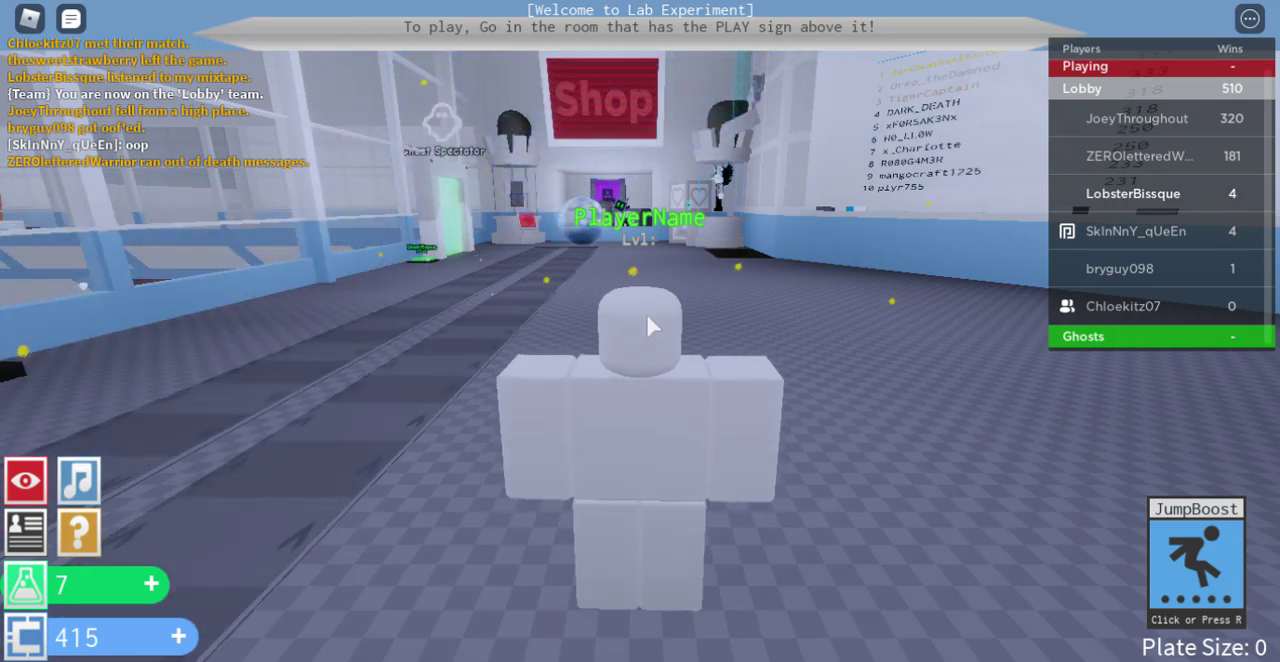
Turn the camera to face the avatar and the Play sign in the lobby.
key("Right")
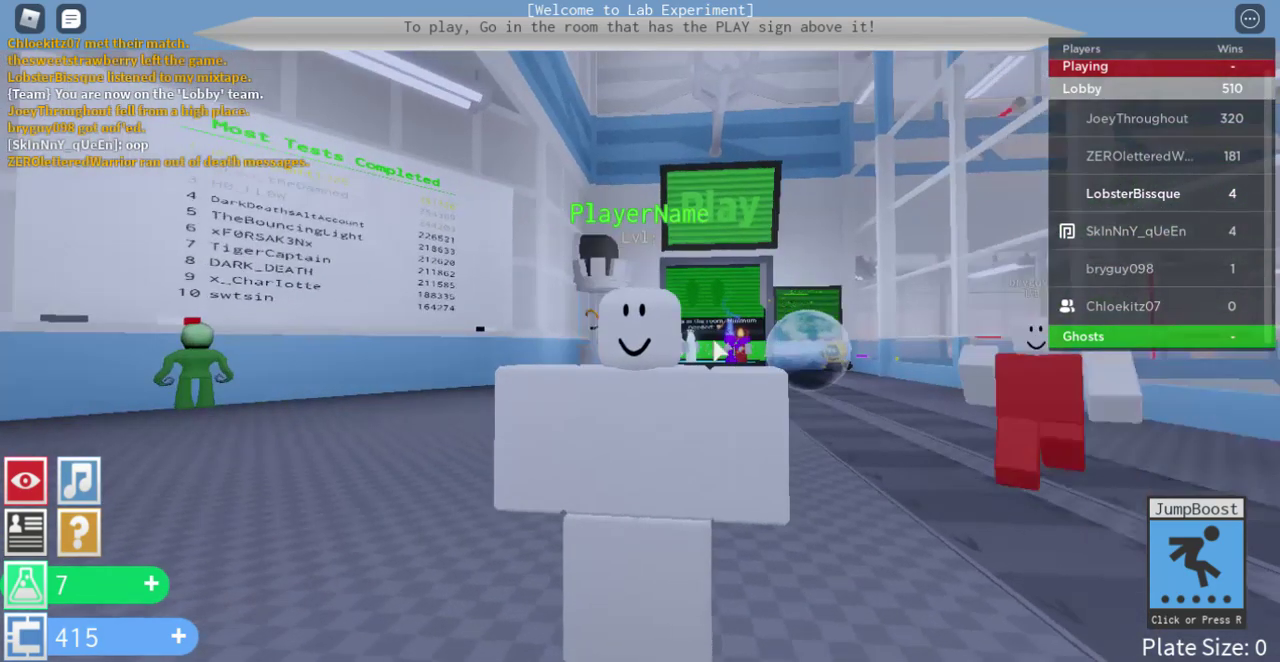
scroll(714, 350, "up", 5)
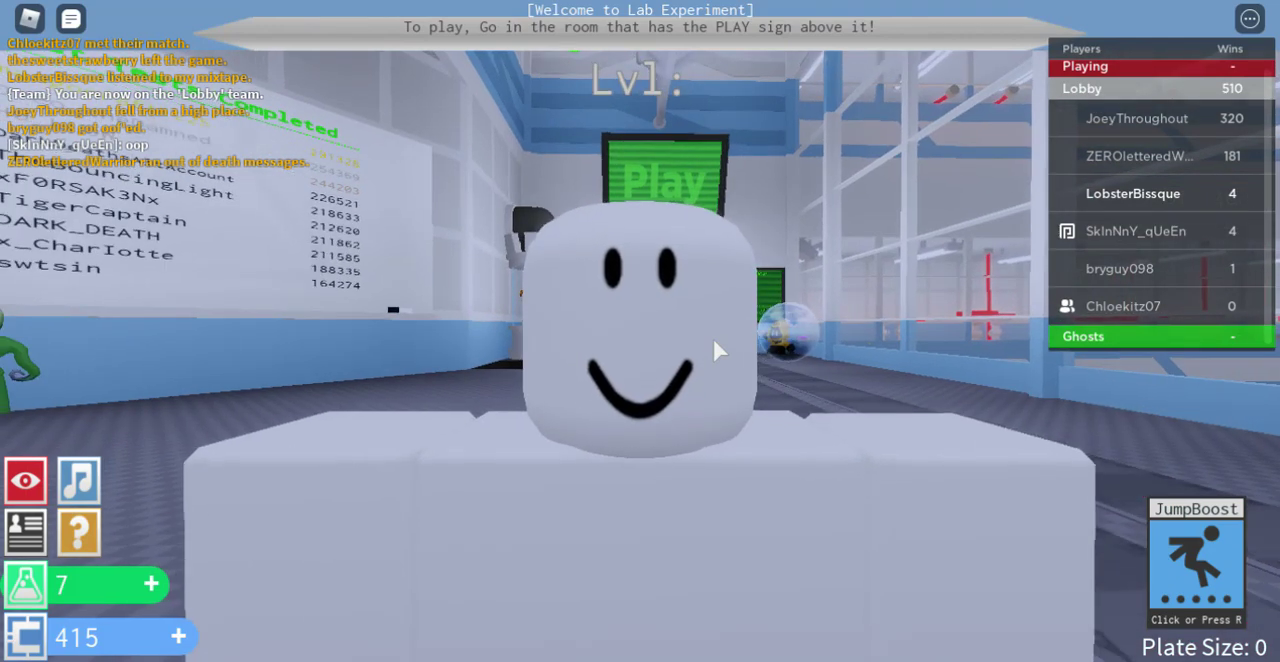